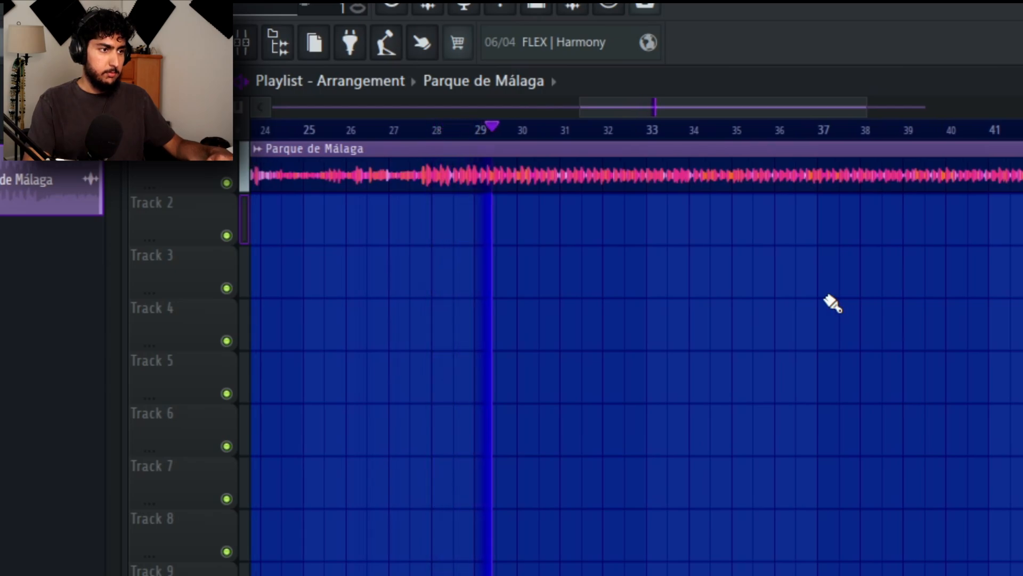
# - Audition the Parque de Málaga sample and survey its full waveform for a usable section
pyautogui.scroll(-3, 832, 304)
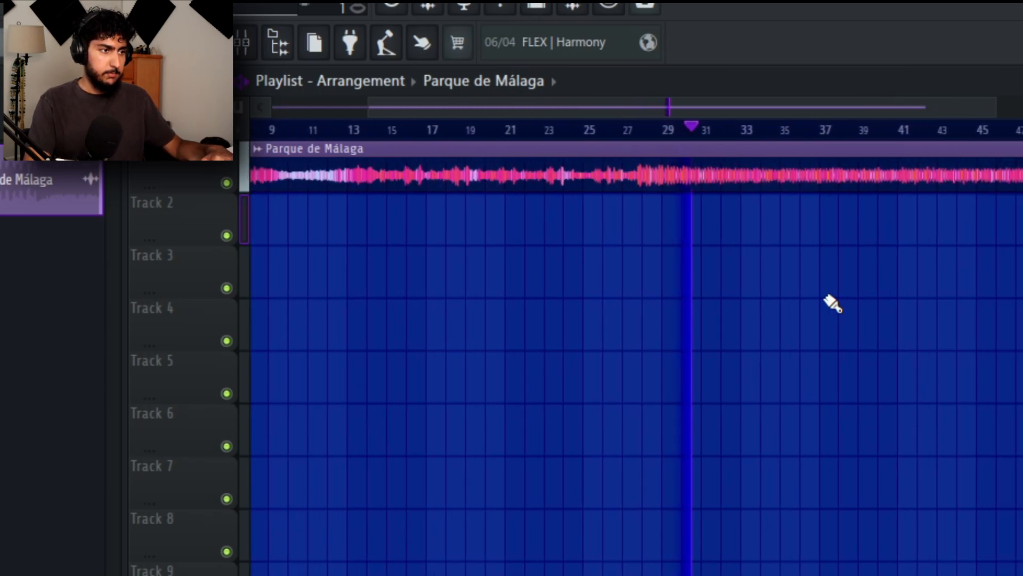
pyautogui.scroll(-1, 832, 304)
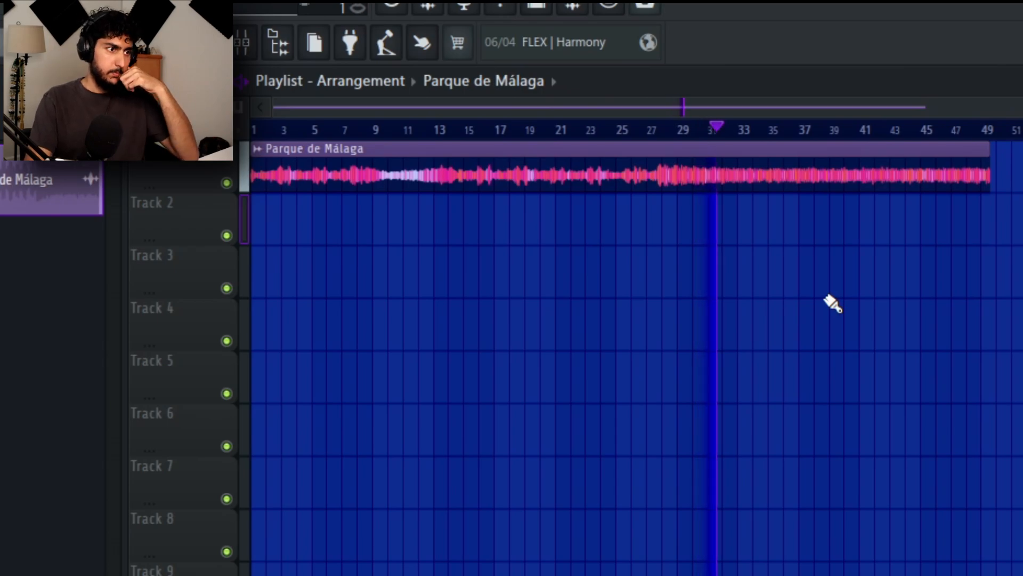
pyautogui.press('space')
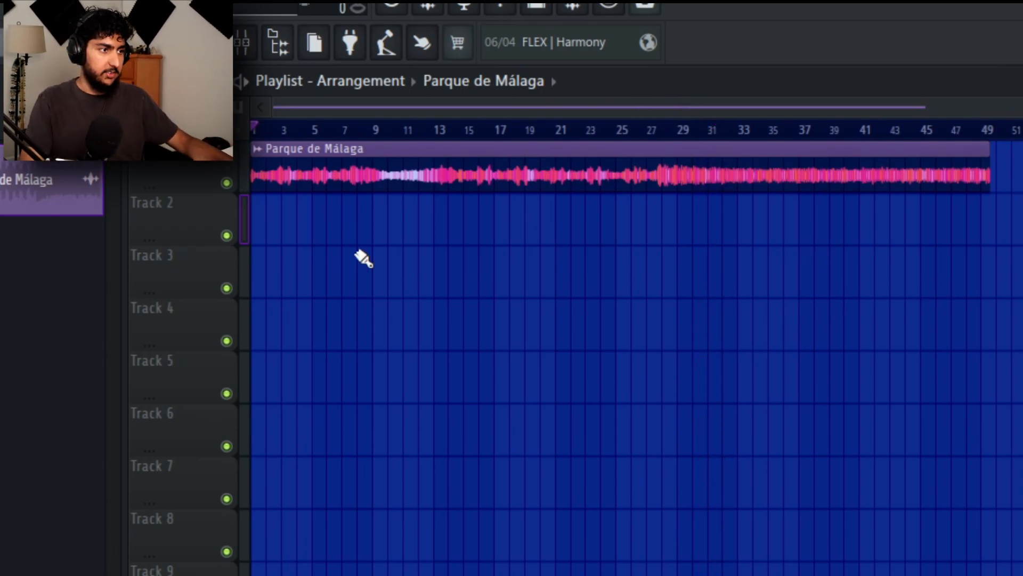
pyautogui.scroll(2, 332, 281)
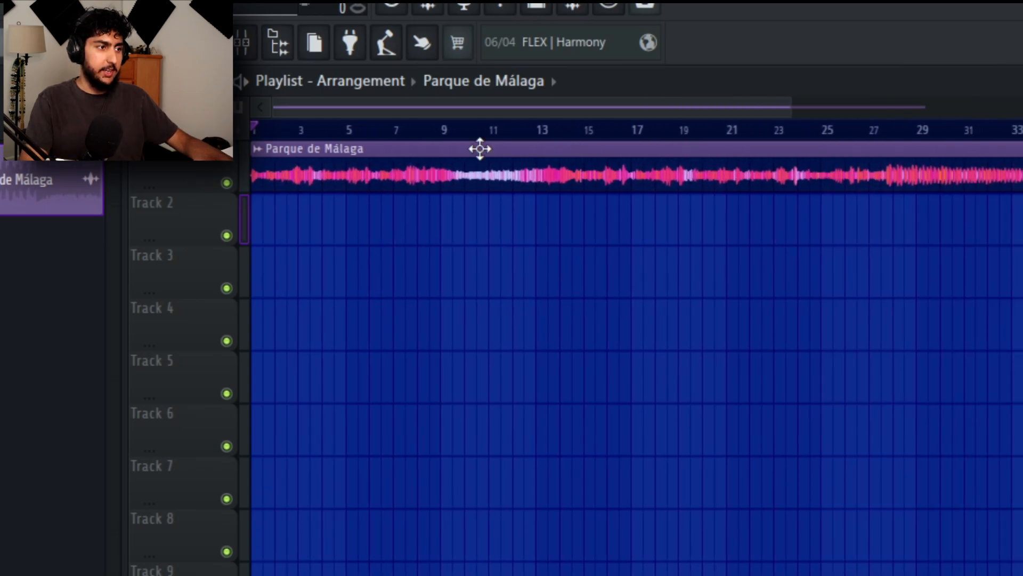
pyautogui.scroll(-2, 943, 352)
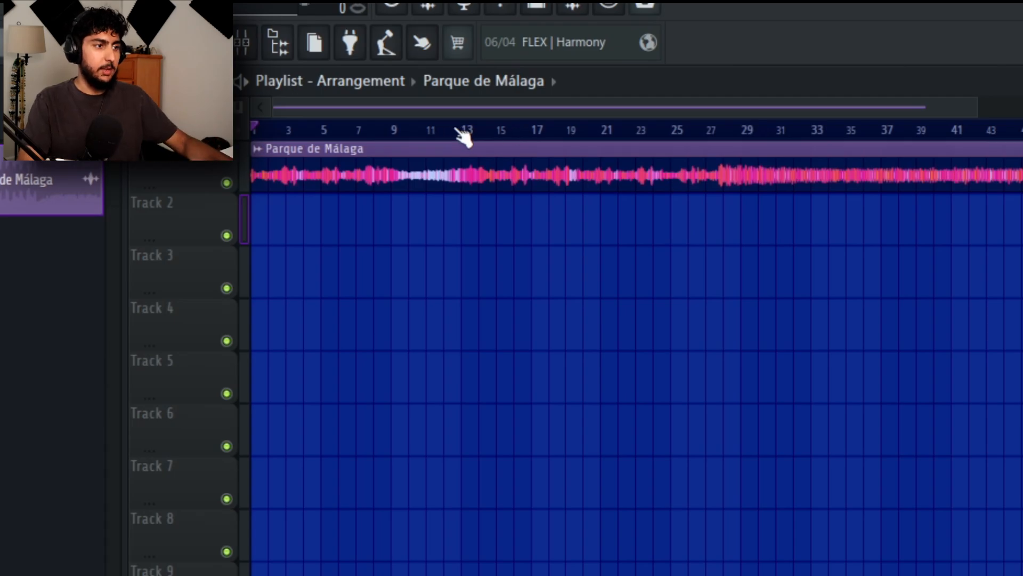
# - Play the Parque de Málaga clip from bar 13 and slice it vertically between bars 14 and 15
pyautogui.scroll(3, 504, 270)
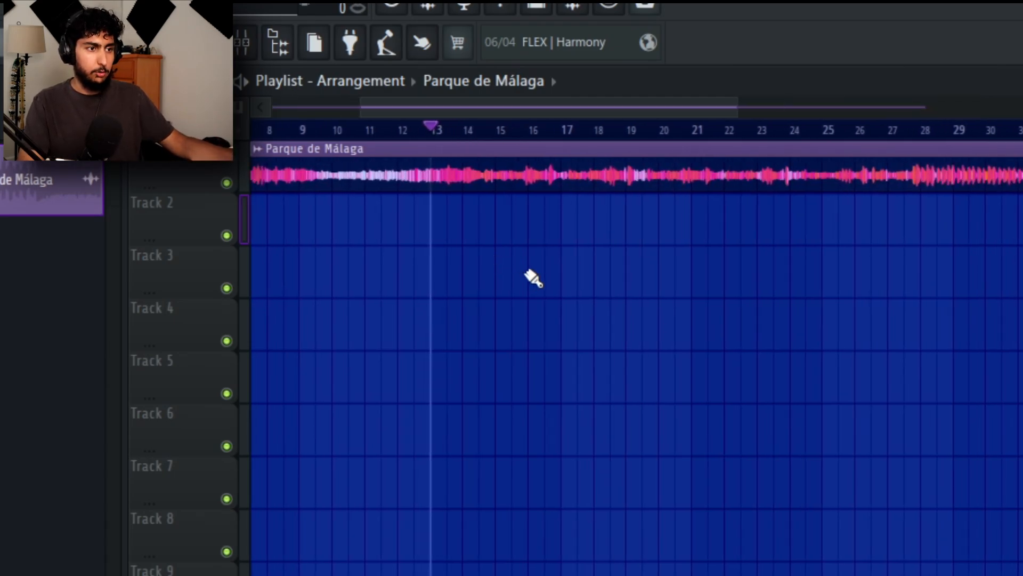
pyautogui.scroll(3, 549, 273)
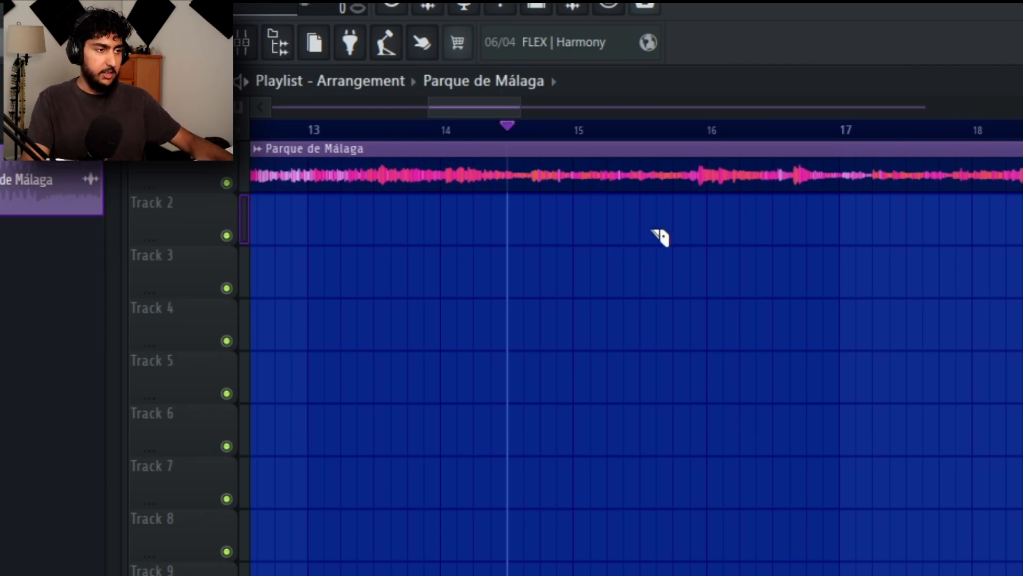
pyautogui.scroll(5, 452, 171)
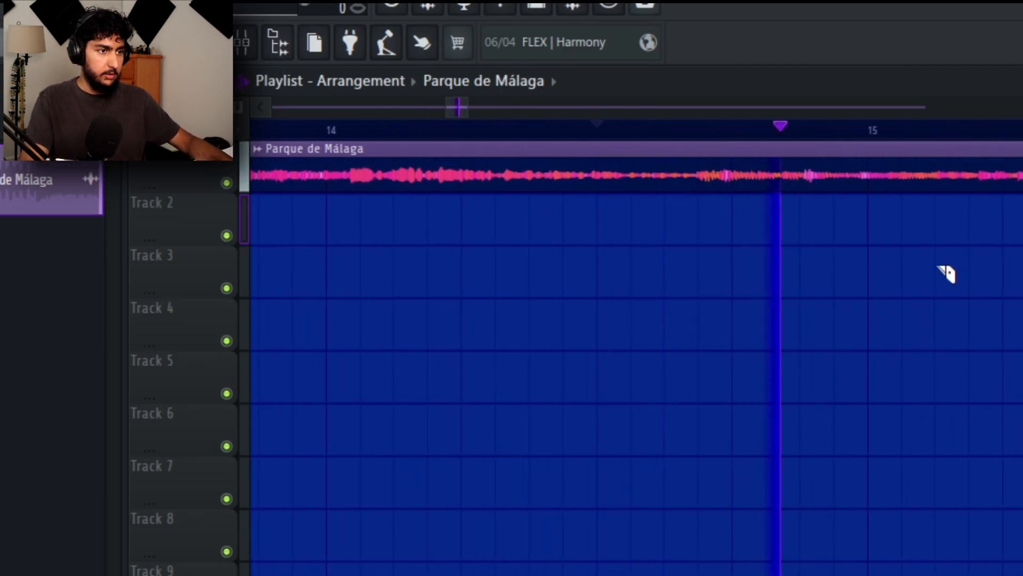
pyautogui.press('space')
pyautogui.press('space')
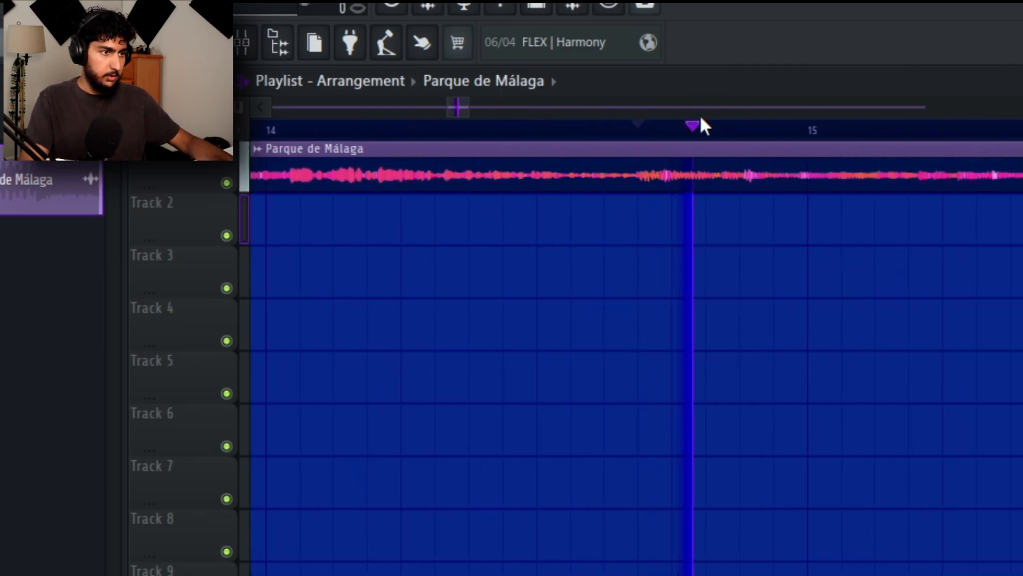
pyautogui.scroll(5, 614, 197)
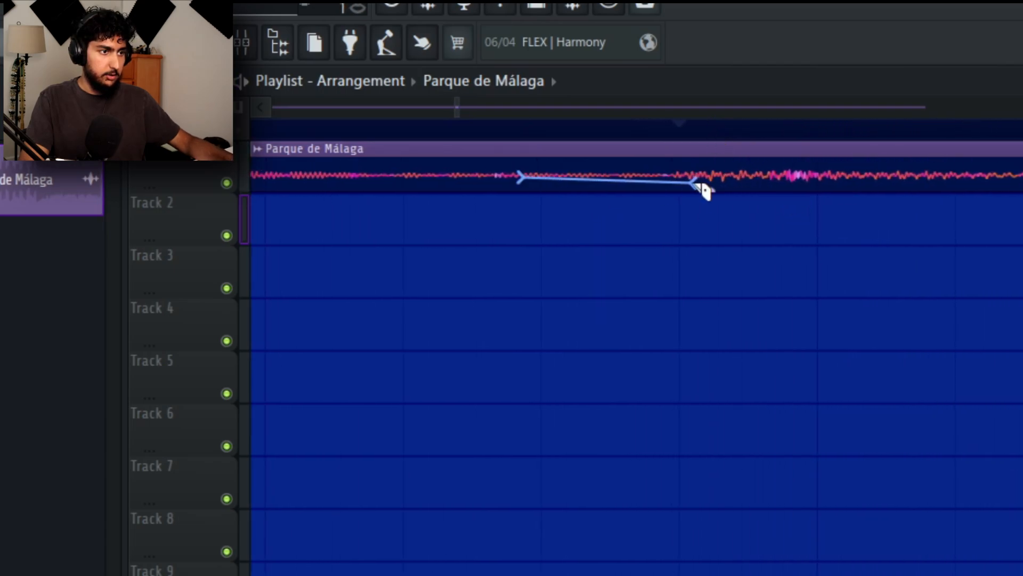
pyautogui.moveTo(694, 183); pyautogui.dragTo(613, 209)
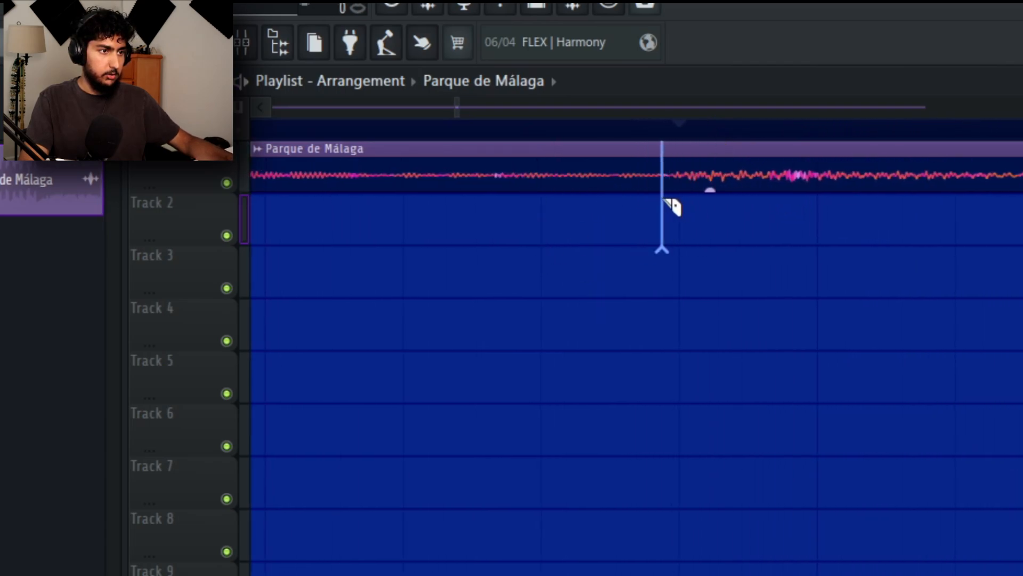
pyautogui.press('p')
pyautogui.scroll(-8, 586, 203)
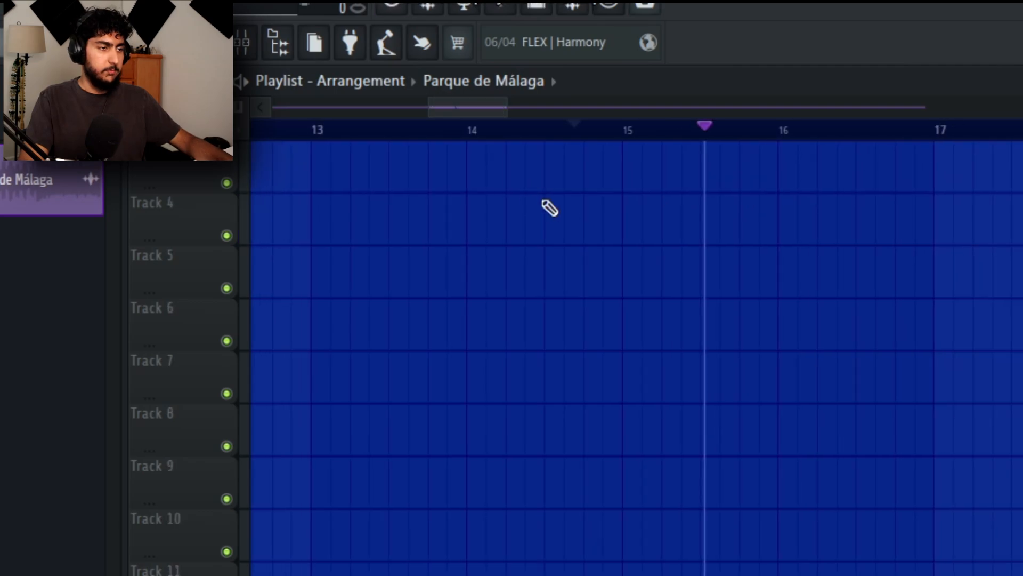
# - Mute the first piece on Track 1 and move the piece after the cut to the start of Track 5
pyautogui.scroll(3, 586, 223)
pyautogui.scroll(-7, 642, 256)
pyautogui.keyDown('alt'); pyautogui.rightClick(572, 178); pyautogui.keyUp('alt')
pyautogui.moveTo(685, 183); pyautogui.dragTo(290, 360)
pyautogui.scroll(3, 418, 309)
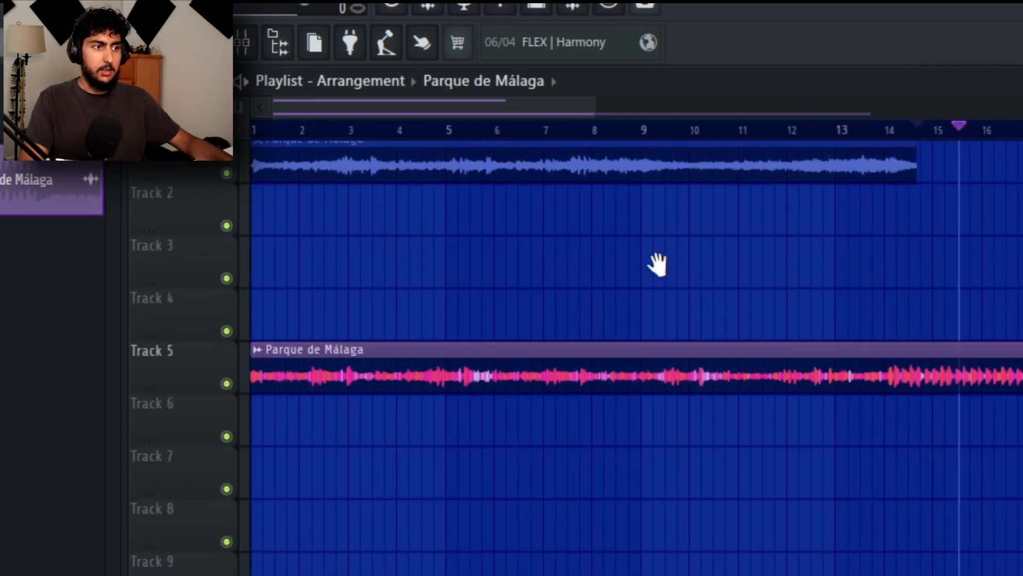
pyautogui.moveTo(658, 264); pyautogui.dragTo(660, 275)
# - Play the Track 5 clip, slice it just before bar 6 and move the remainder to Track 2
pyautogui.press('space')
pyautogui.scroll(3, 203, 244)
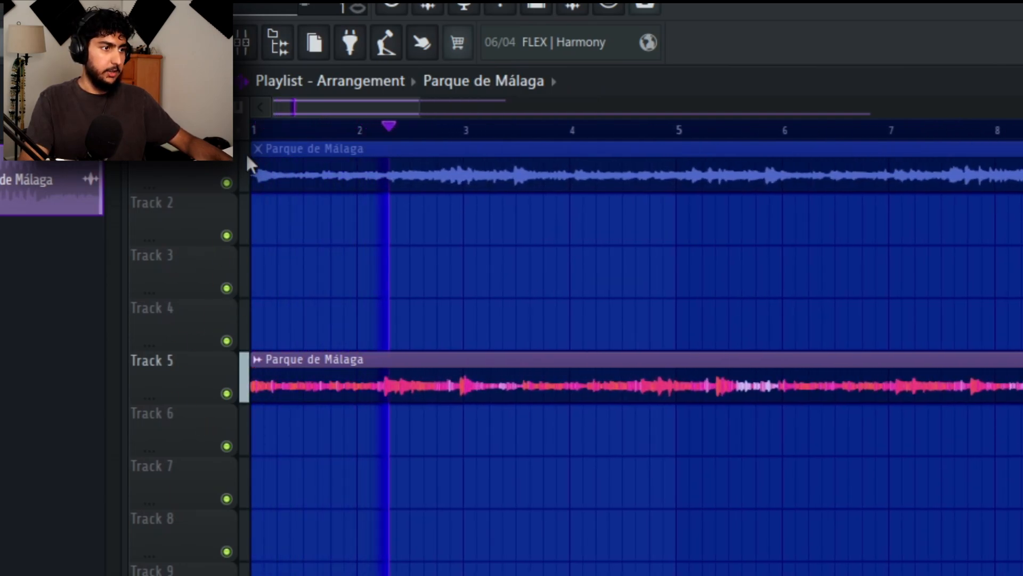
pyautogui.scroll(2, 559, 338)
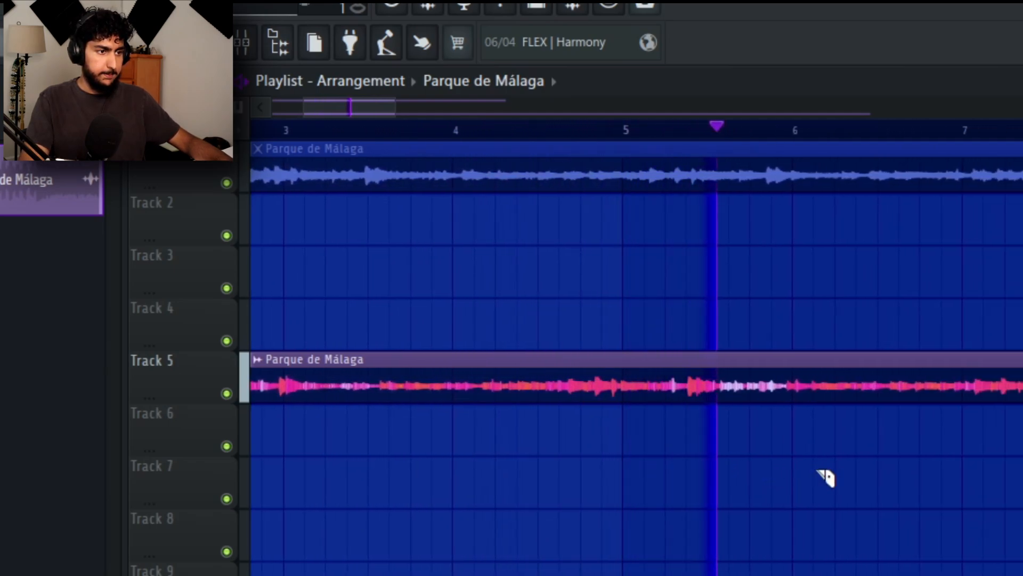
pyautogui.scroll(2, 746, 425)
pyautogui.click(429, 132)
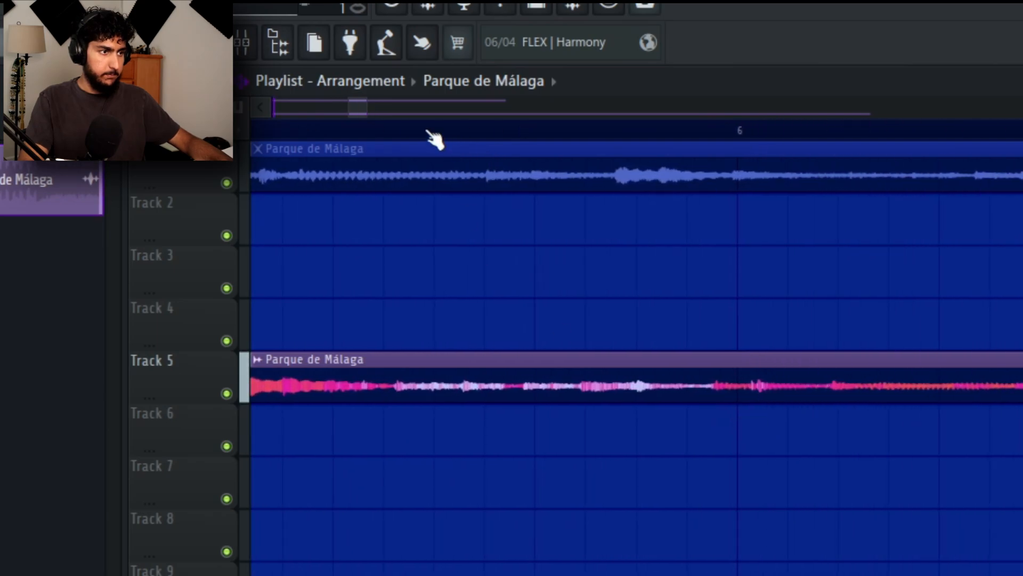
pyautogui.scroll(3, 552, 408)
# - Audition the trimmed Track 5 clip and mute the leftover piece on Track 2
pyautogui.press('space')
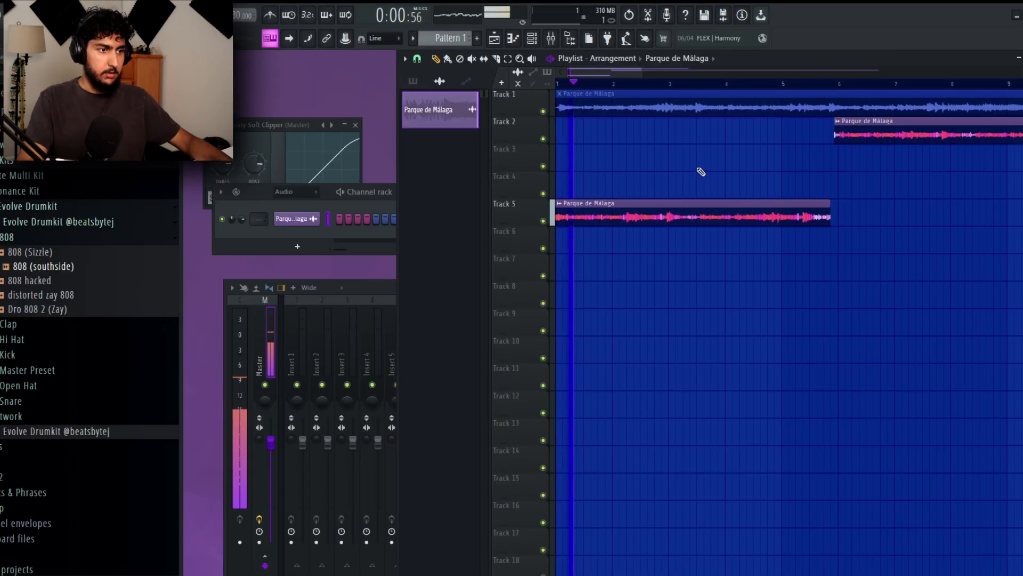
pyautogui.press('space')
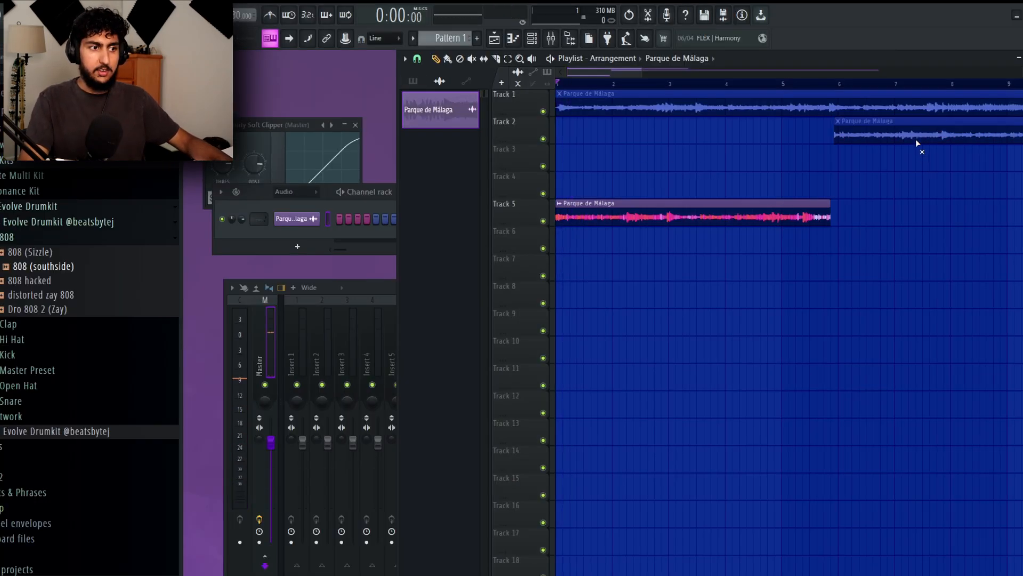
pyautogui.scroll(-1, 906, 157)
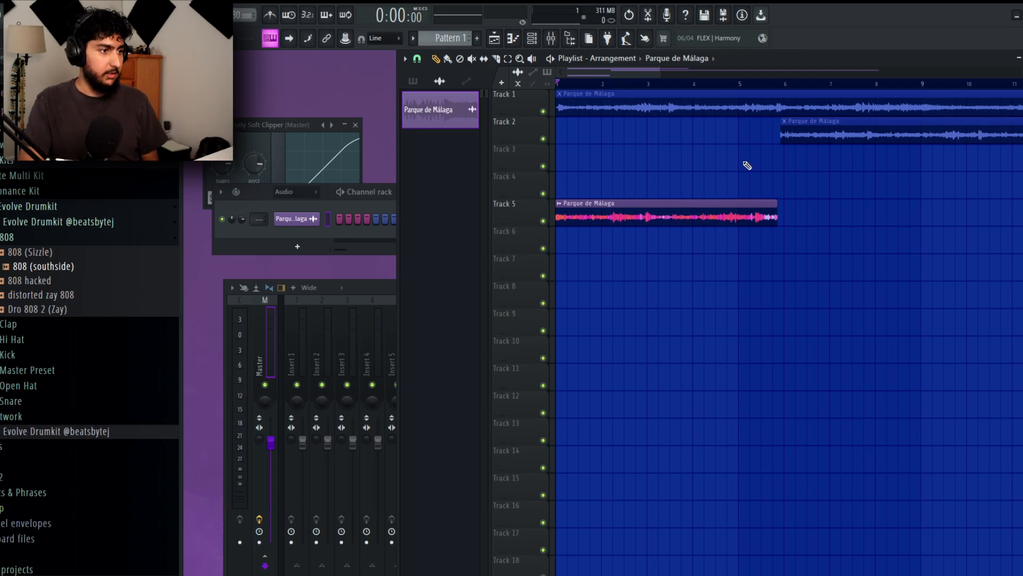
pyautogui.press('space')
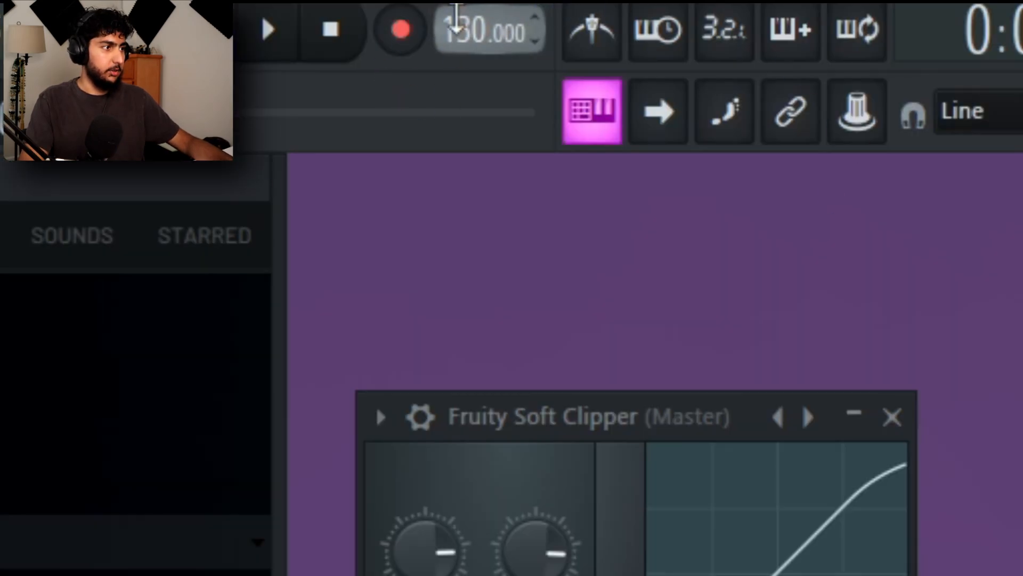
# - Set the project tempo to 108 BPM by tapping along to the Track 5 clip with the Tempo tapper
pyautogui.rightClick(457, 22)
pyautogui.click(862, 37)
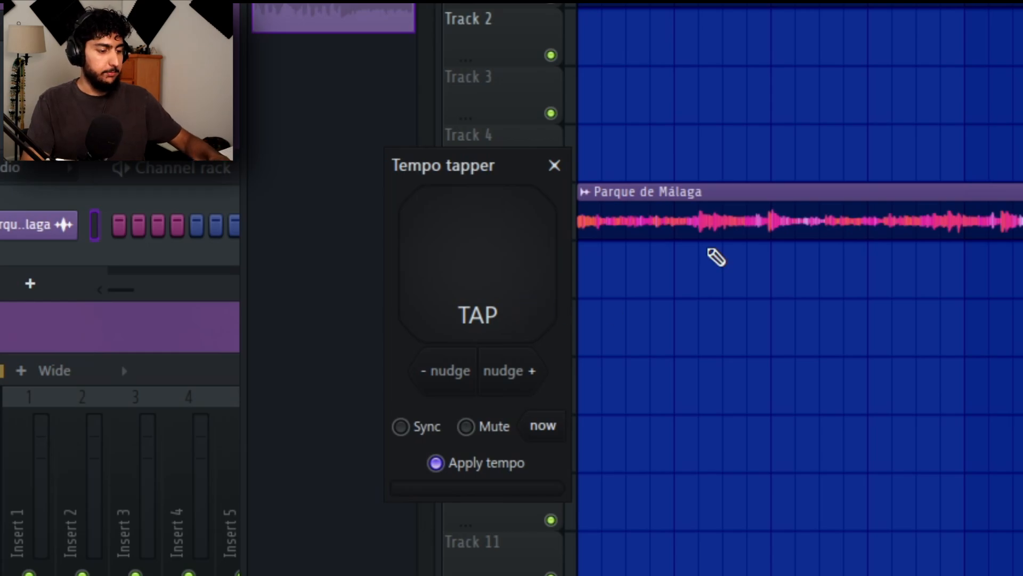
pyautogui.press('t')
pyautogui.press('t')
pyautogui.press('t')
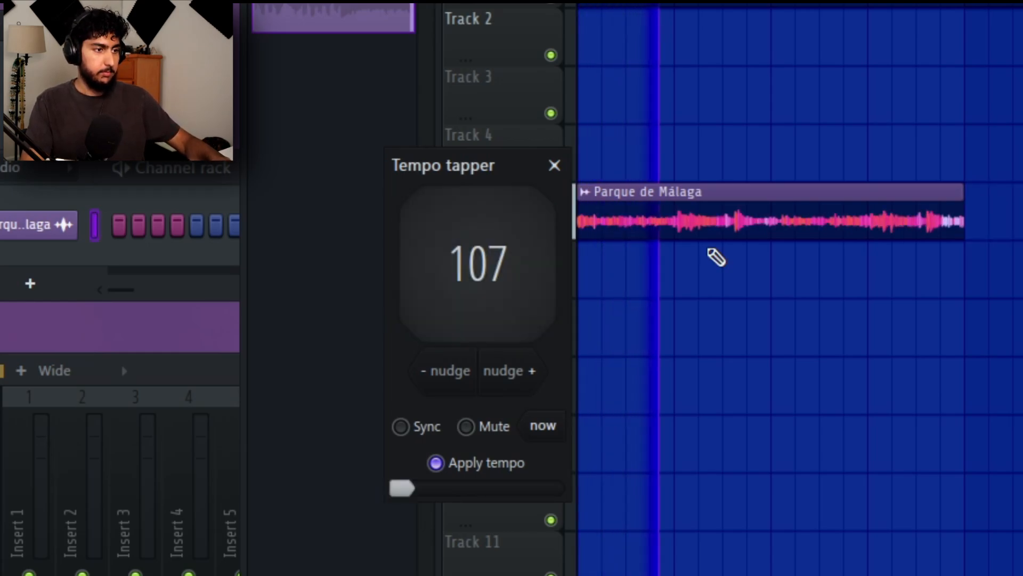
pyautogui.press('t')
pyautogui.press('t')
pyautogui.press('t')
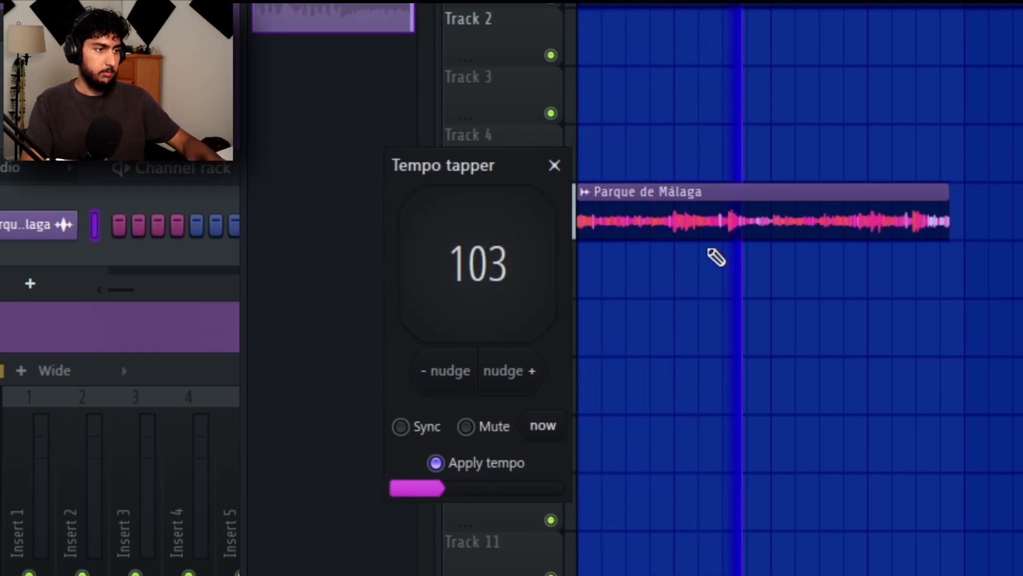
pyautogui.press('t')
pyautogui.press('t')
pyautogui.press('t')
pyautogui.press('t')
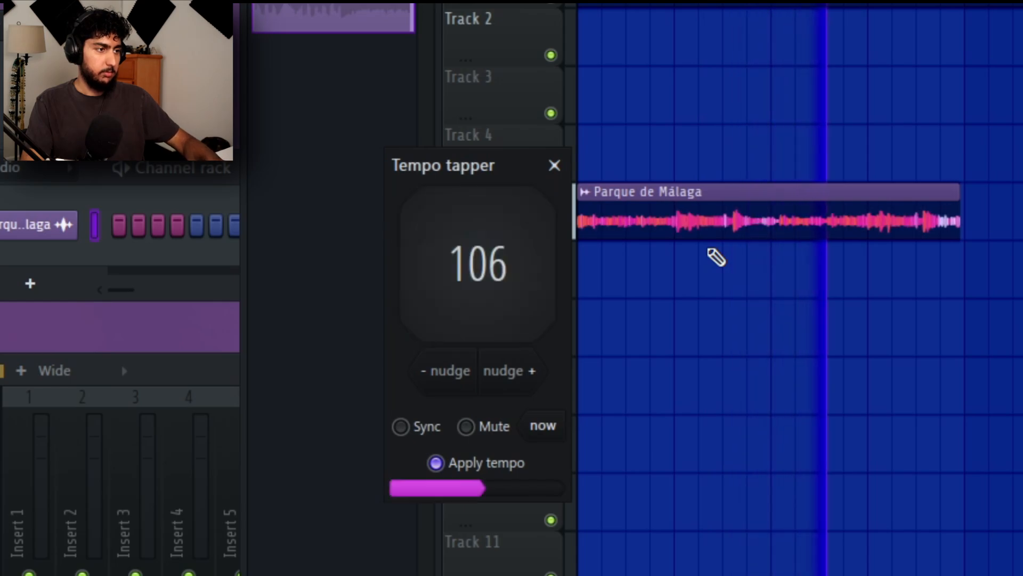
pyautogui.press('t')
pyautogui.press('t')
pyautogui.press('t')
pyautogui.press('t')
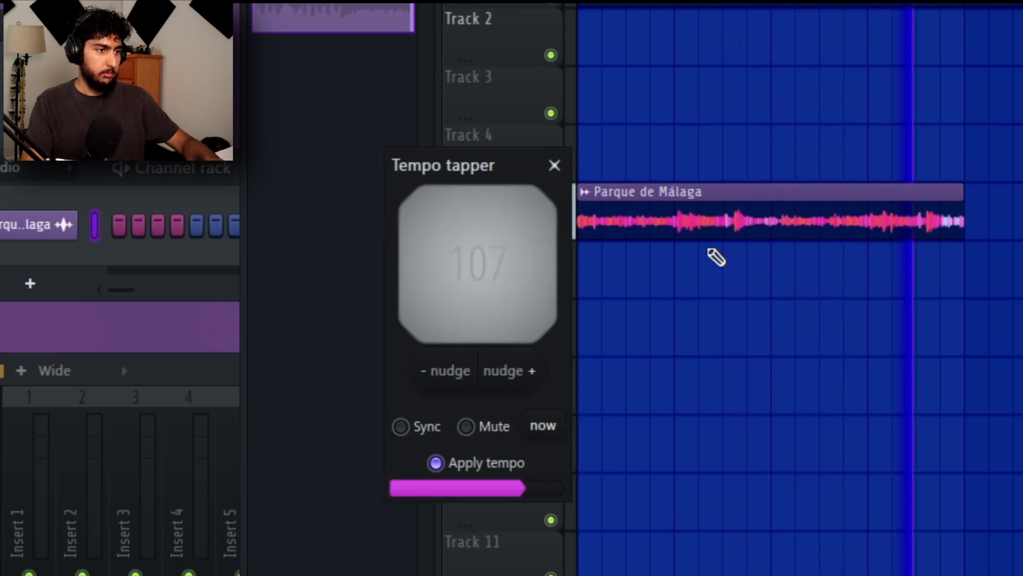
pyautogui.press('t')
pyautogui.press('t')
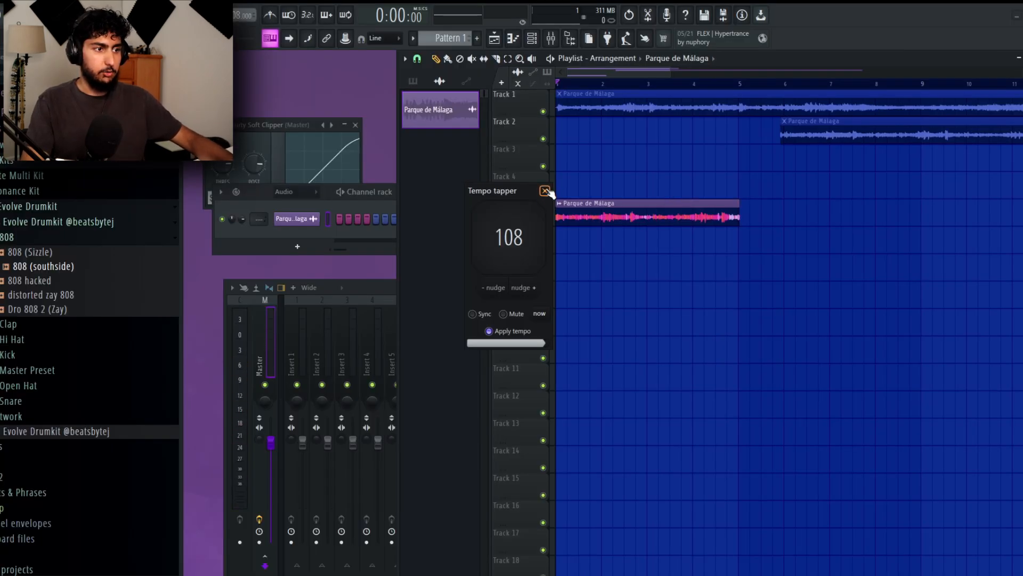
pyautogui.click(545, 191)
# - Turn on the metronome and lower the project tempo to 103 BPM while playing back the Track 5 clip
pyautogui.scroll(3, 828, 231)
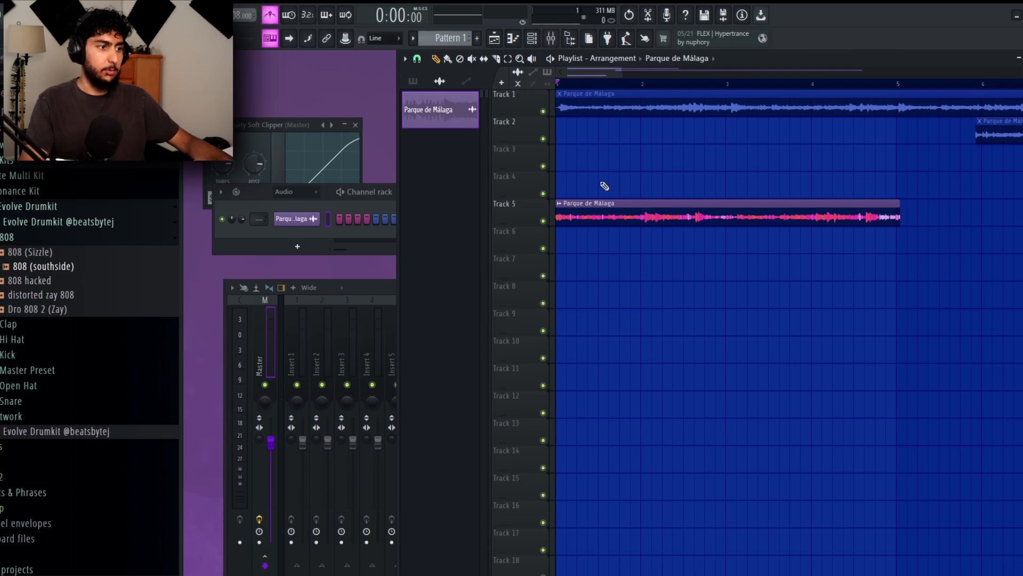
pyautogui.press('space')
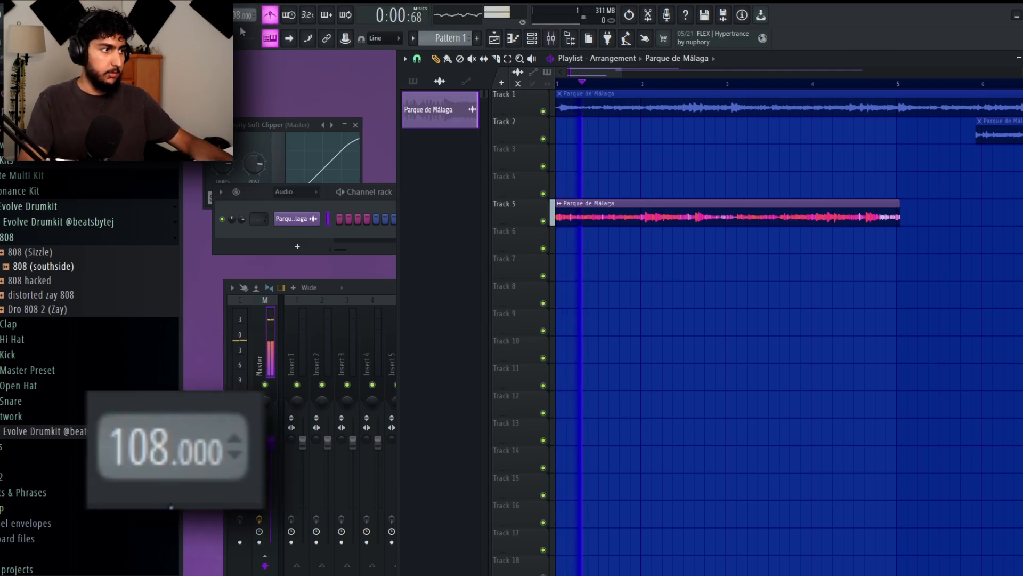
pyautogui.scroll(-2, 245, 15)
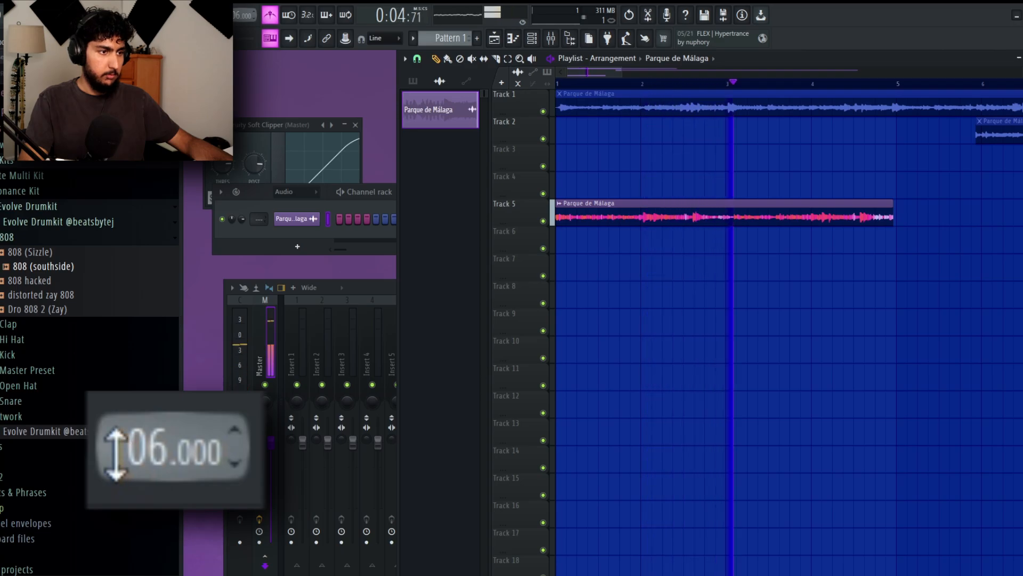
pyautogui.scroll(-1, 231, 16)
pyautogui.press('space')
pyautogui.press('space')
pyautogui.scroll(3, 597, 171)
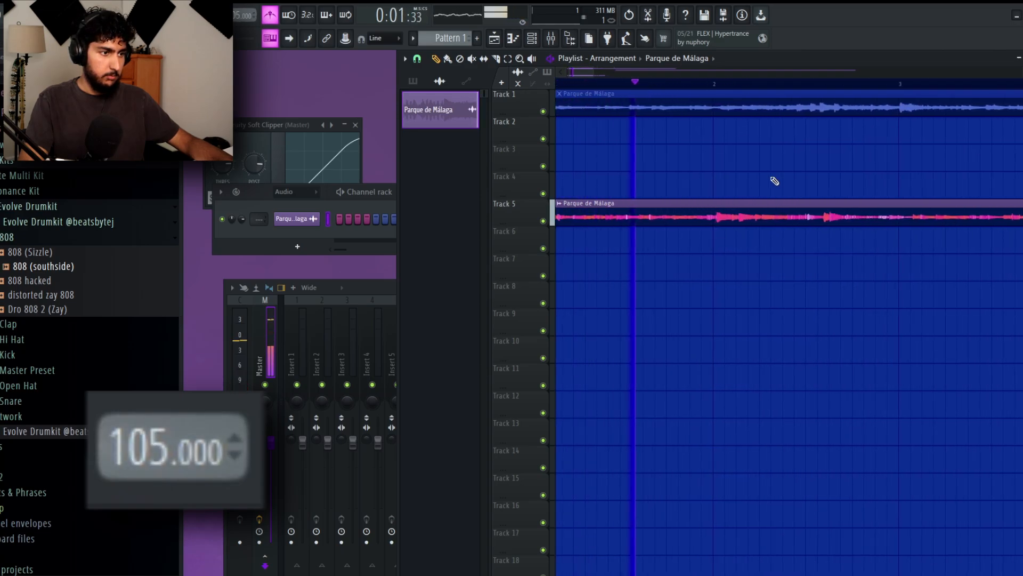
pyautogui.press('space')
pyautogui.scroll(-1, 235, 15)
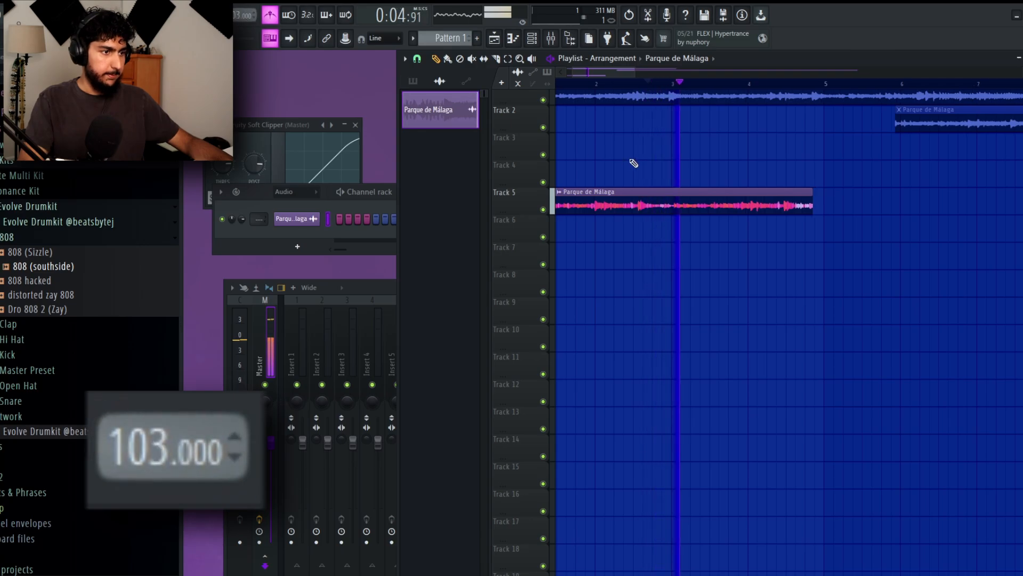
pyautogui.press('space')
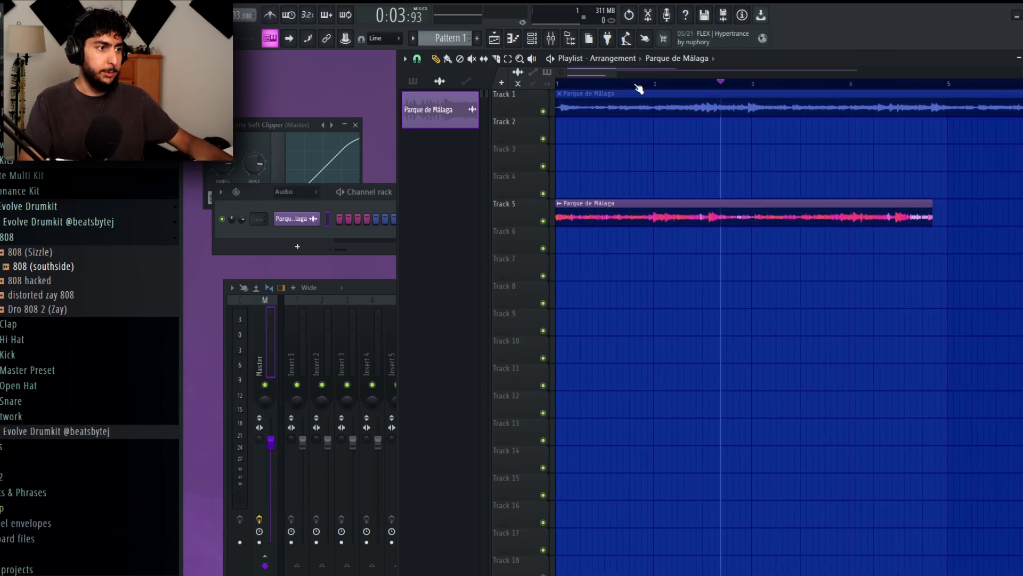
# - Play back the Track 5 clip from the start and examine its waveform up to bar 3
pyautogui.press('space')
pyautogui.scroll(4, 556, 177)
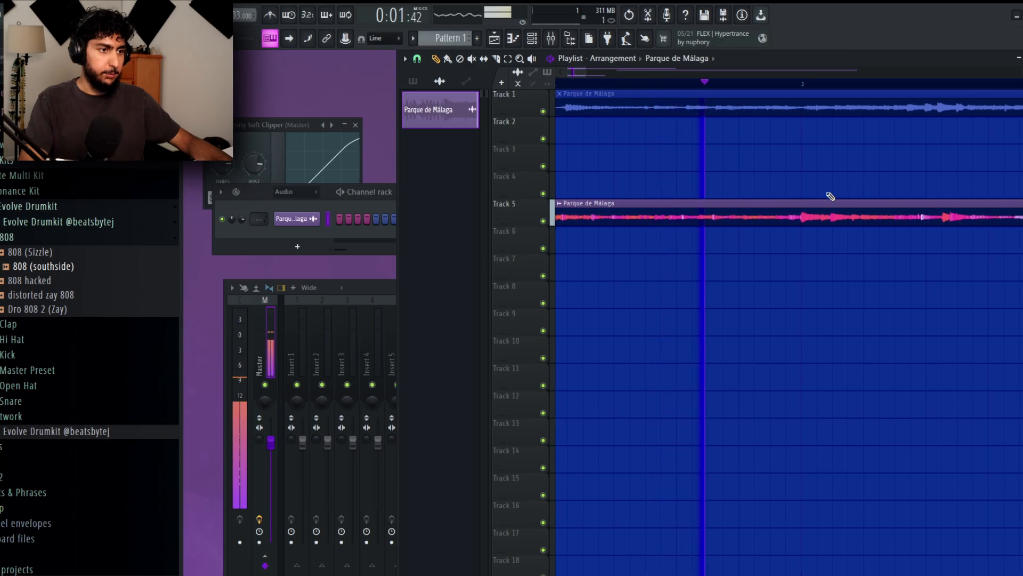
pyautogui.scroll(6, 815, 213)
pyautogui.moveTo(797, 293); pyautogui.dragTo(730, 307)
pyautogui.scroll(-2, 879, 272)
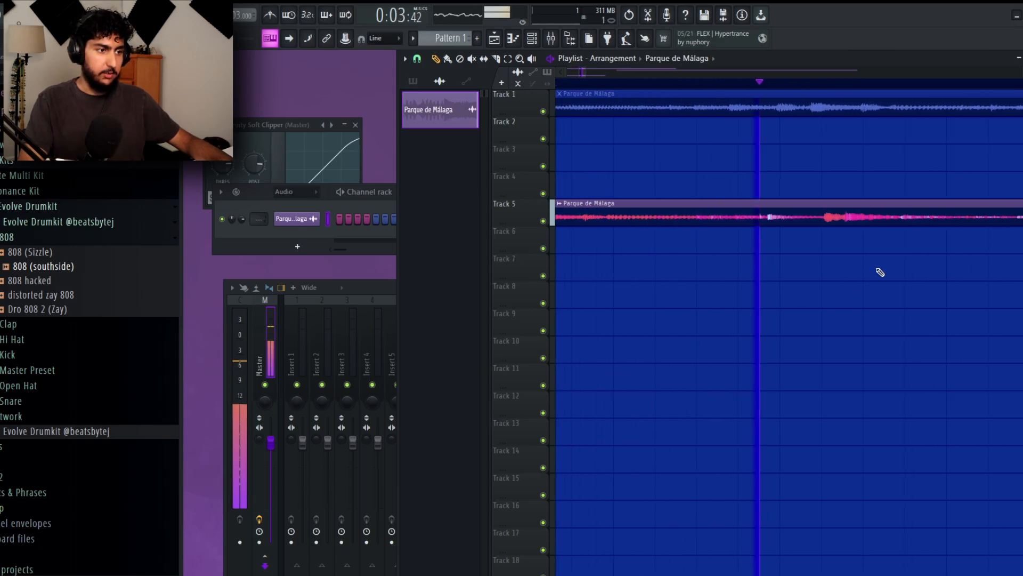
pyautogui.moveTo(880, 272); pyautogui.dragTo(874, 251)
pyautogui.scroll(-2, 791, 189)
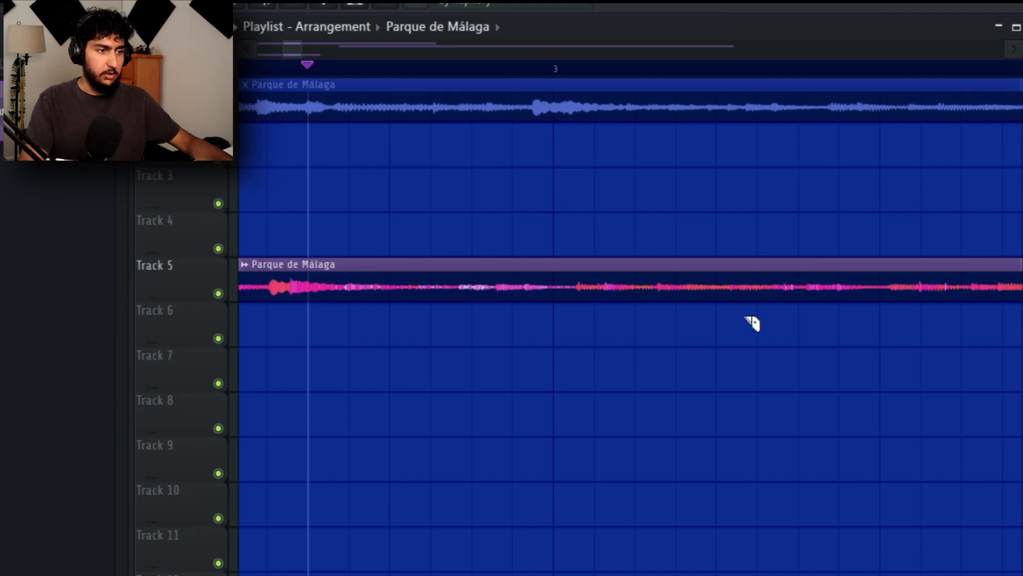
# - Slice the Track 5 clip just before bar 3 and move the second piece to start exactly on bar 3
pyautogui.scroll(3, 792, 222)
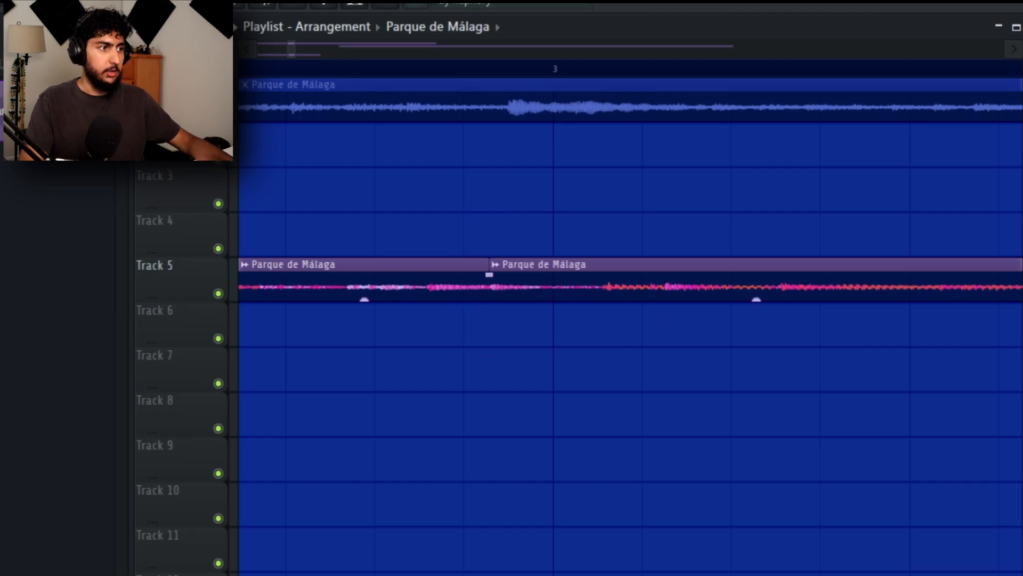
pyautogui.scroll(2, 674, 316)
pyautogui.moveTo(495, 284); pyautogui.dragTo(600, 283)
pyautogui.scroll(2, 622, 275)
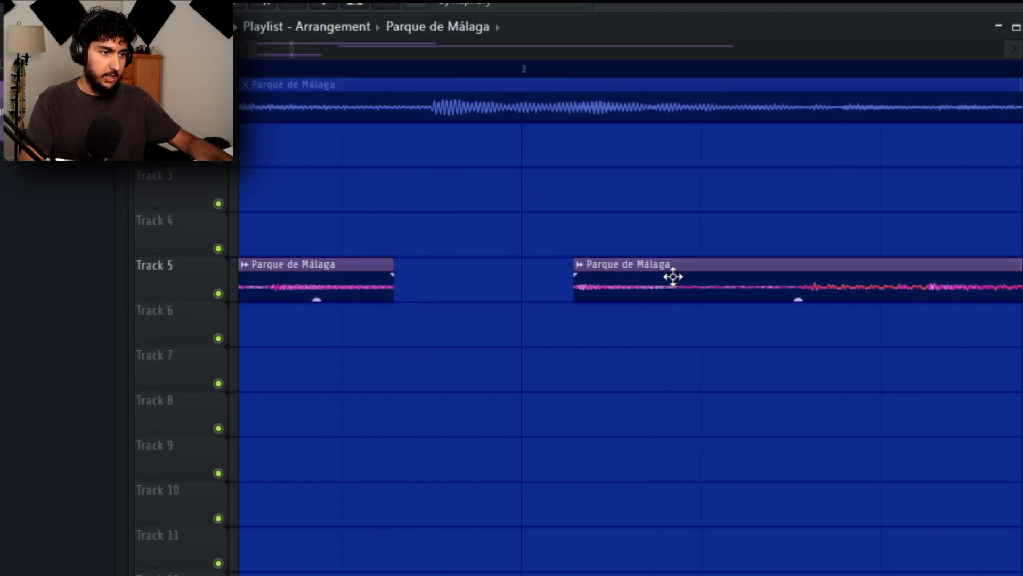
pyautogui.moveTo(673, 277); pyautogui.dragTo(622, 277)
# - Audition the transition between the two Track 5 pieces around bar 3
pyautogui.scroll(-3, 676, 265)
pyautogui.press('space')
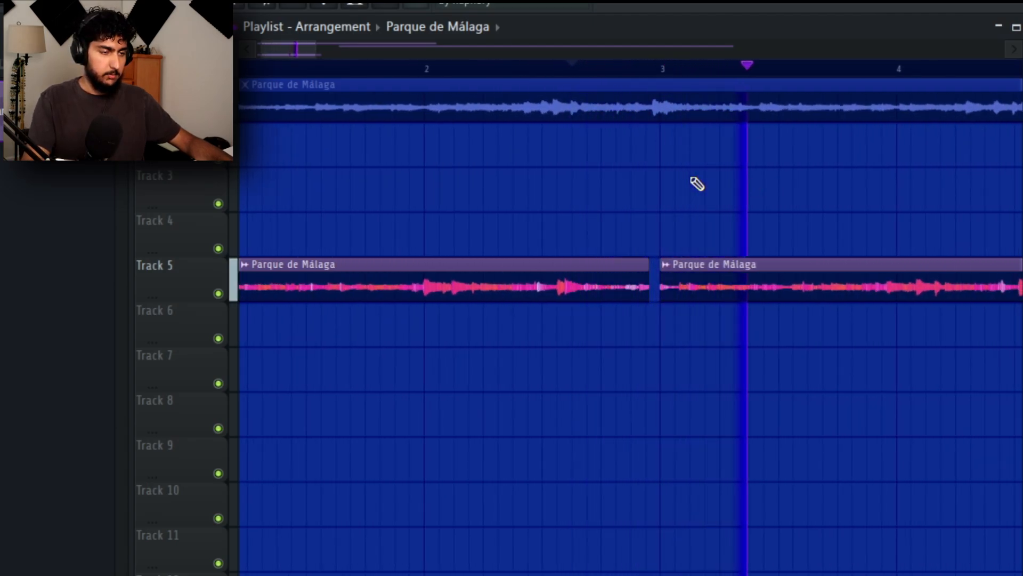
pyautogui.press('space')
pyautogui.moveTo(696, 320); pyautogui.dragTo(508, 383)
# - Move the first piece up to Track 4 and stretch its end to bar 3 to close the gap
pyautogui.scroll(3, 452, 336)
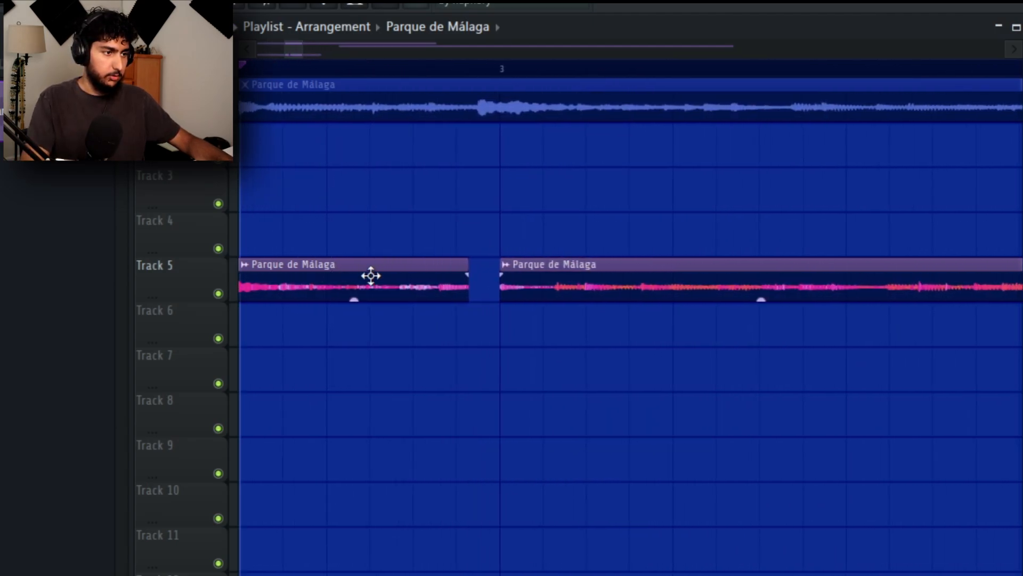
pyautogui.moveTo(371, 276); pyautogui.dragTo(375, 235)
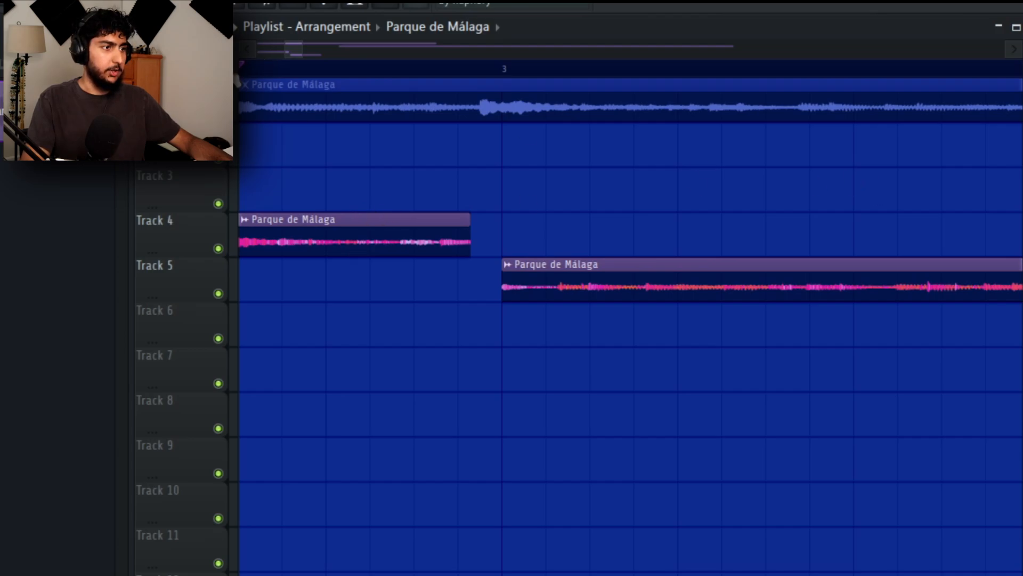
pyautogui.scroll(1, 441, 232)
pyautogui.scroll(-5, 518, 223)
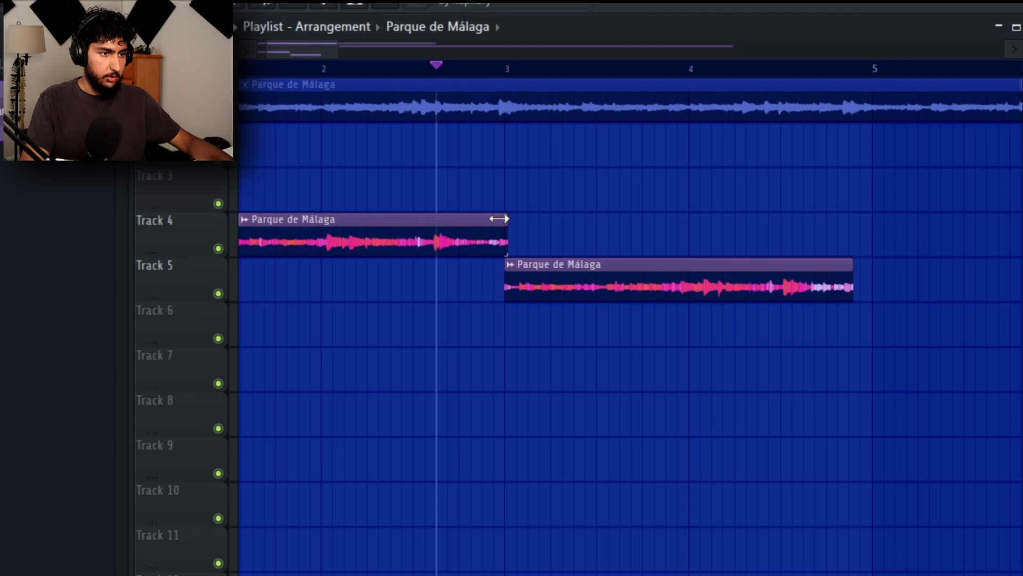
pyautogui.scroll(2, 559, 256)
pyautogui.moveTo(548, 208); pyautogui.dragTo(522, 222)
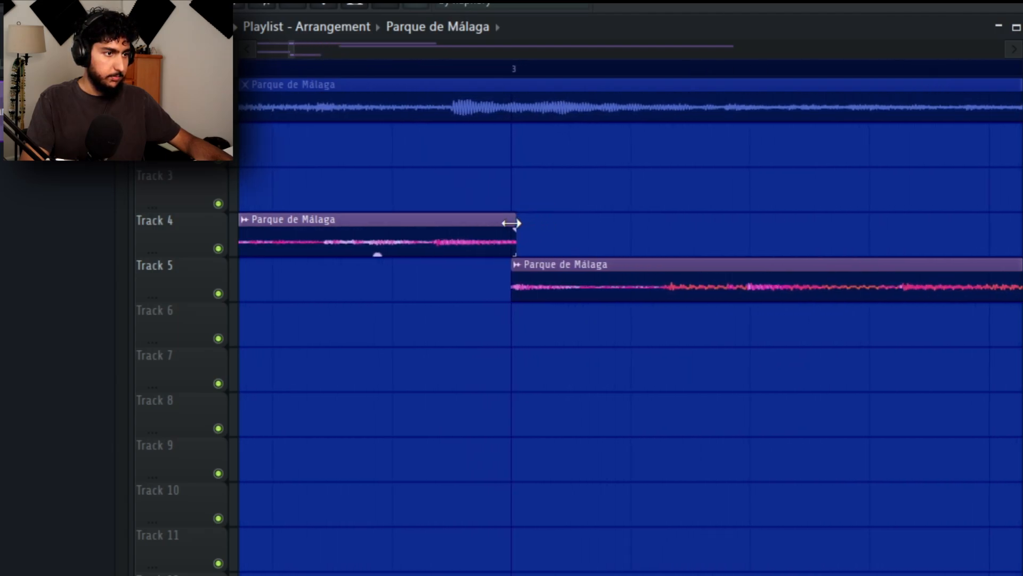
# - Set the Parque de Málaga audio clip's time stretching mode to Stretch
pyautogui.doubleClick(421, 232)
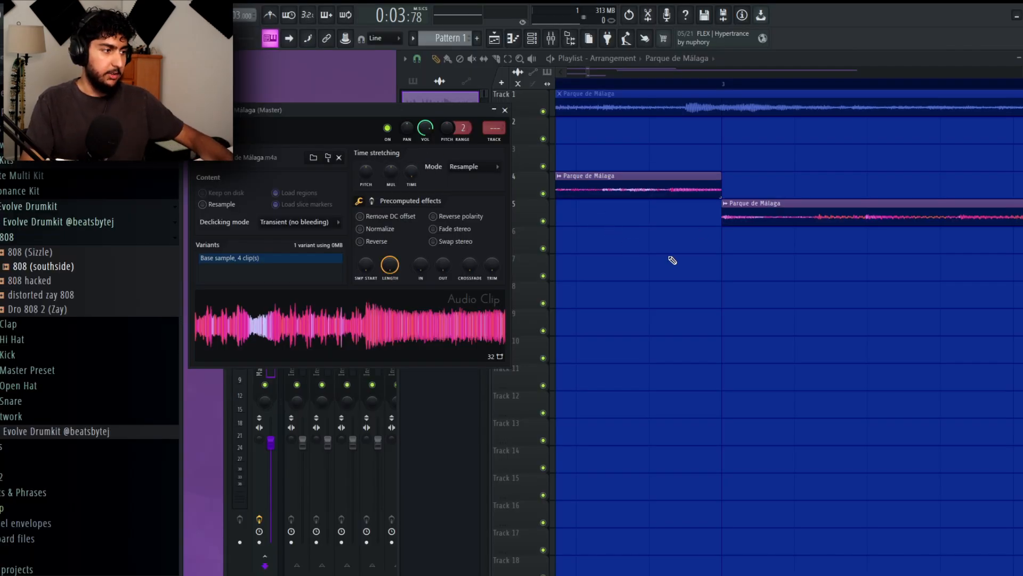
pyautogui.click(730, 203)
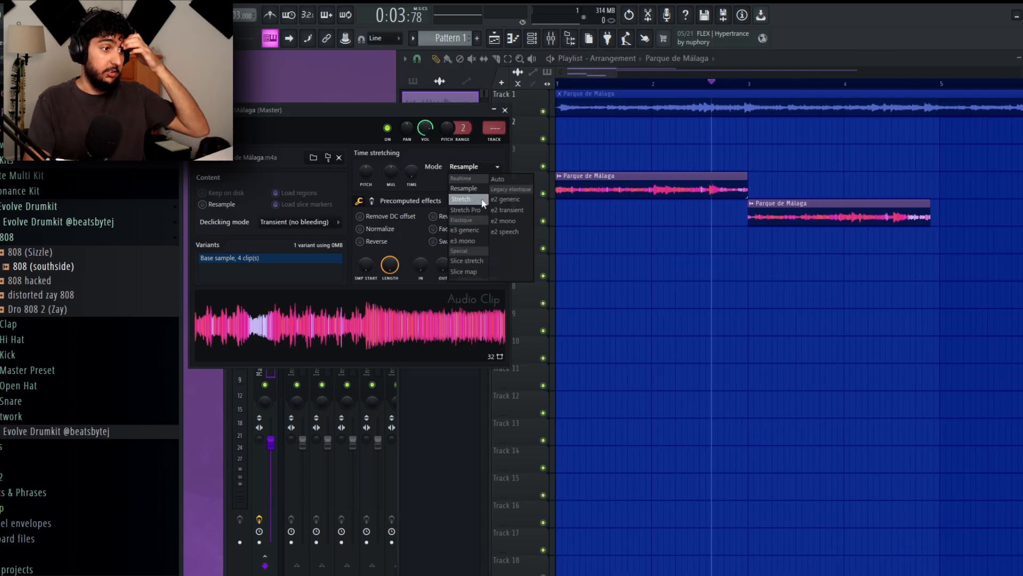
pyautogui.click(484, 200)
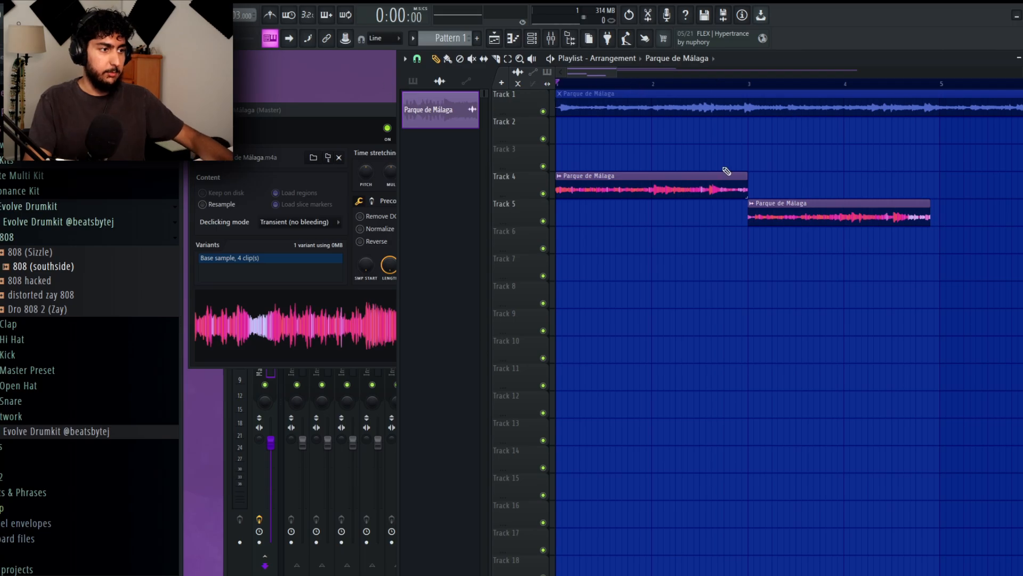
# - Play back the Track 4 and Track 5 clips and examine the timing up to bar 5
pyautogui.press('space')
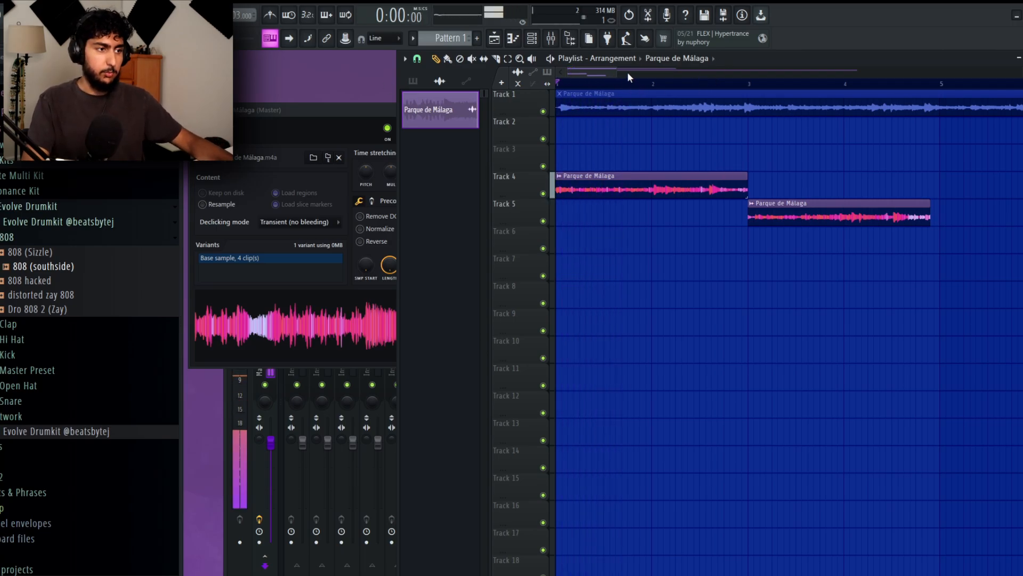
pyautogui.moveTo(686, 83); pyautogui.dragTo(657, 86)
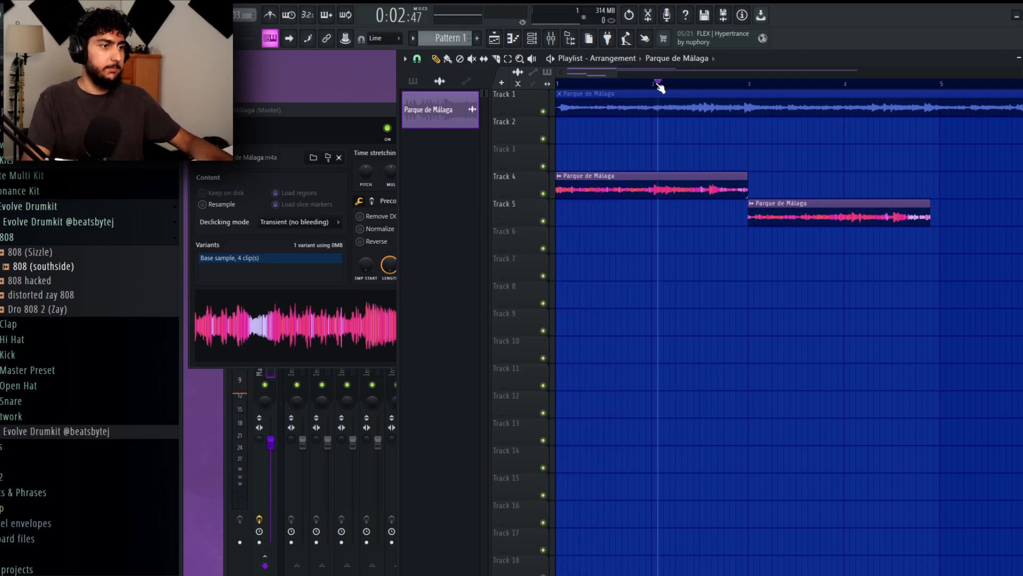
pyautogui.scroll(-2, 847, 172)
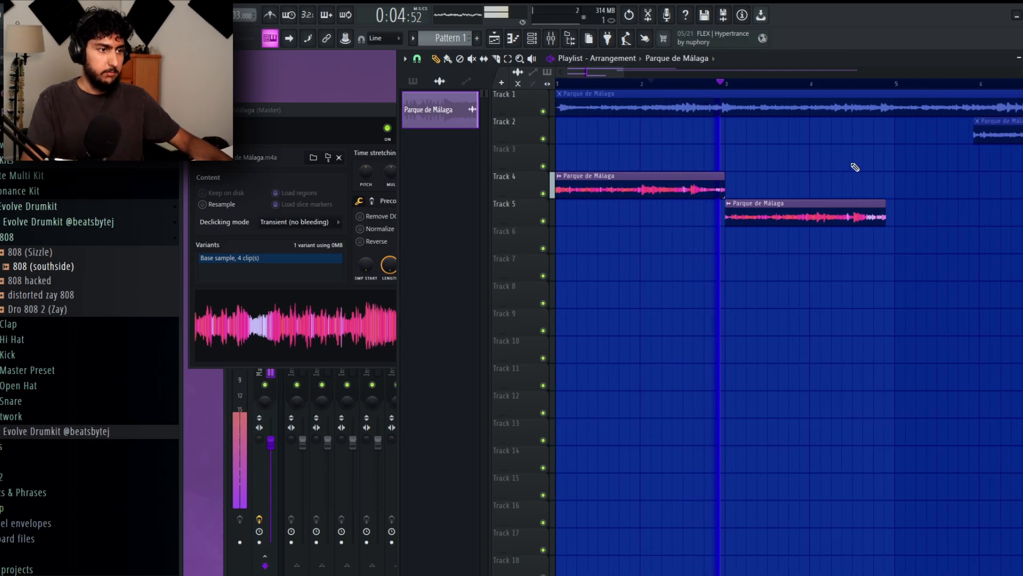
pyautogui.scroll(2, 859, 172)
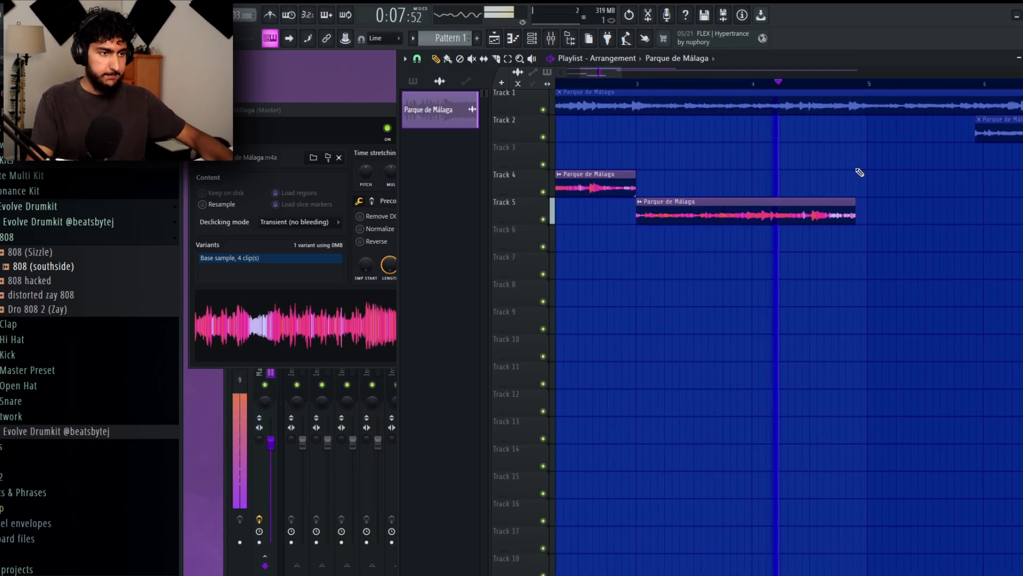
pyautogui.scroll(2, 863, 181)
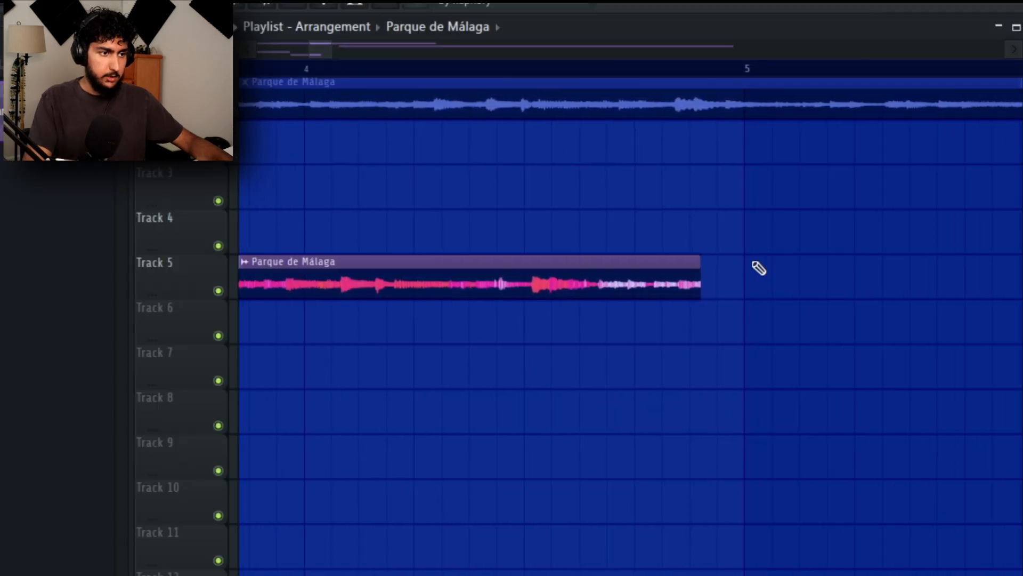
# - Stretch the end of the Track 5 clip to bar 5
pyautogui.scroll(2, 759, 269)
pyautogui.moveTo(678, 263); pyautogui.dragTo(743, 262)
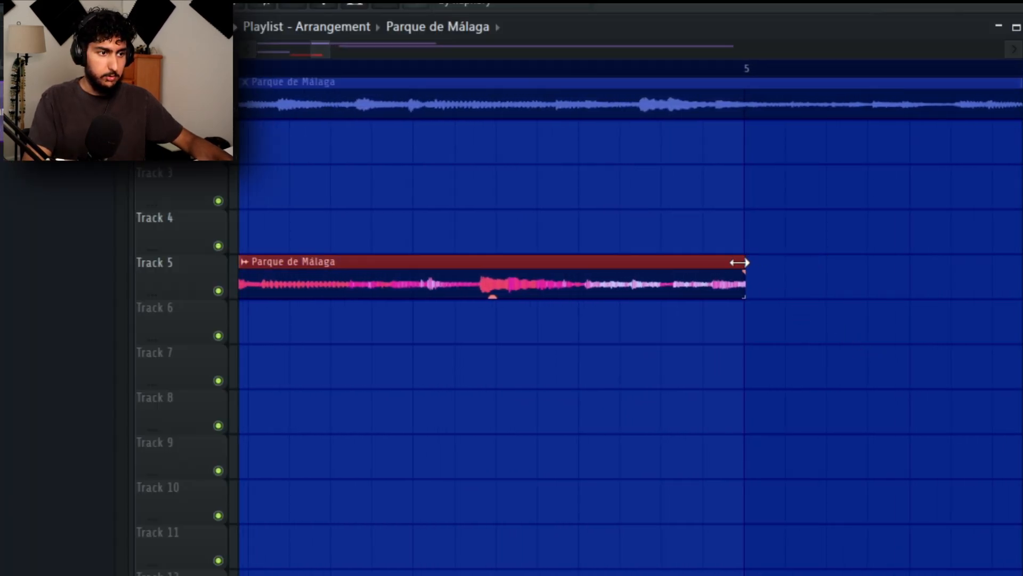
pyautogui.scroll(2, 691, 268)
pyautogui.scroll(-5, 698, 266)
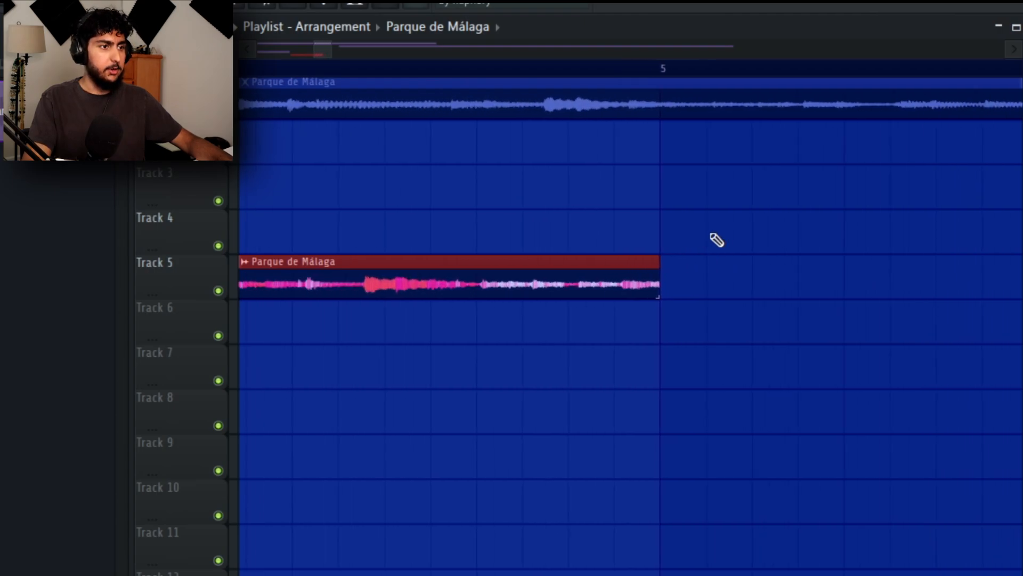
# - Select bars 1 through 4 in the playlist and play the selection to audition the four-bar loop
pyautogui.moveTo(554, 73); pyautogui.dragTo(300, 63)
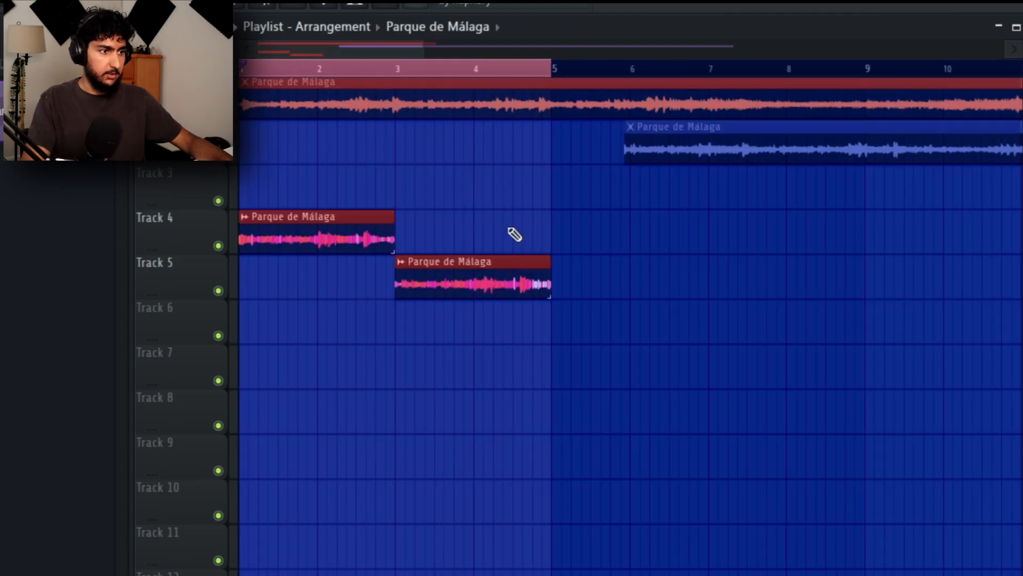
pyautogui.press('space')
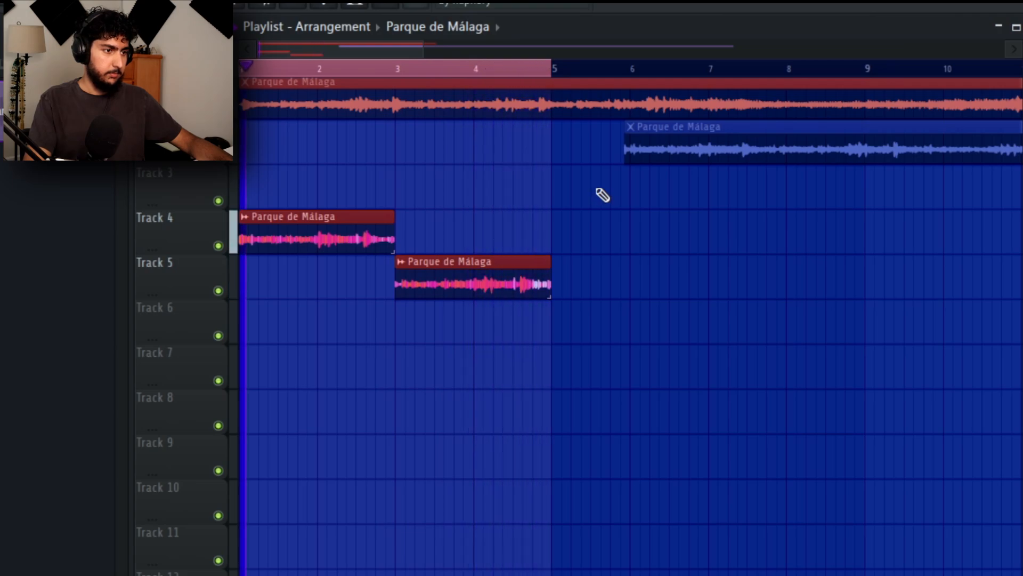
pyautogui.scroll(3, 485, 50)
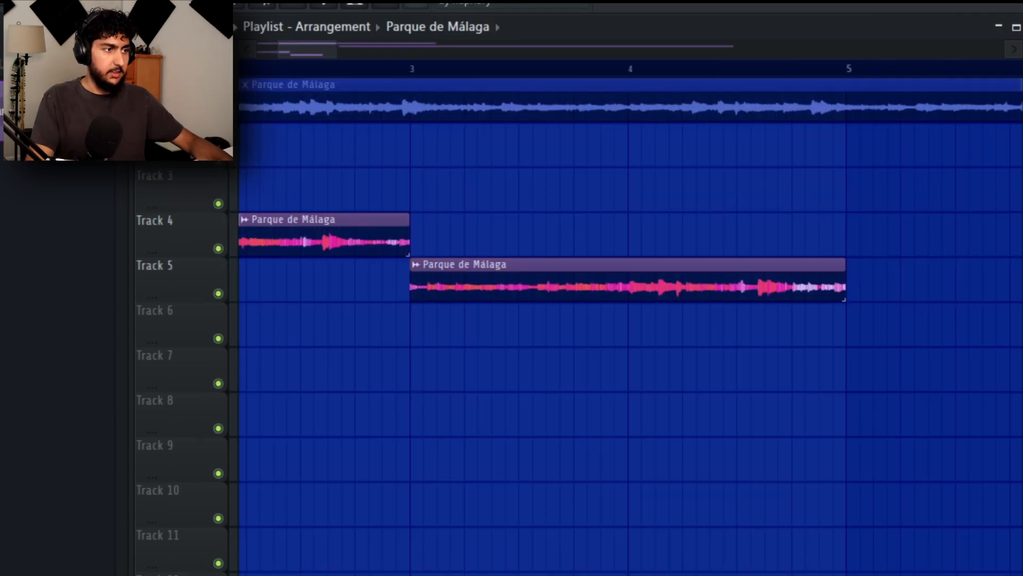
pyautogui.press('space')
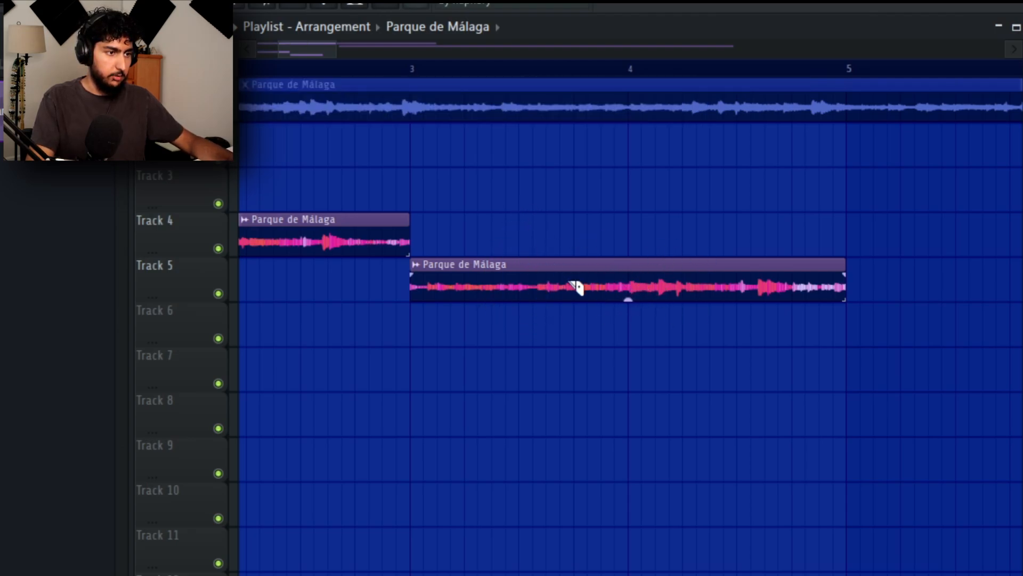
# - Slice the Track 5 clip at bar 4
pyautogui.scroll(2, 523, 235)
pyautogui.press('space')
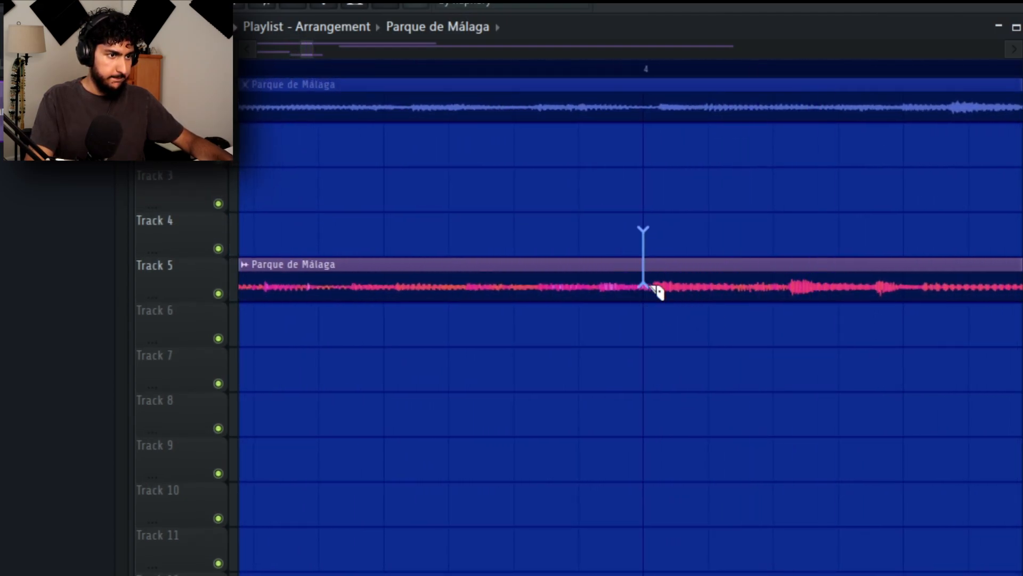
pyautogui.moveTo(657, 290); pyautogui.dragTo(670, 355)
pyautogui.press('space')
pyautogui.scroll(-5, 610, 319)
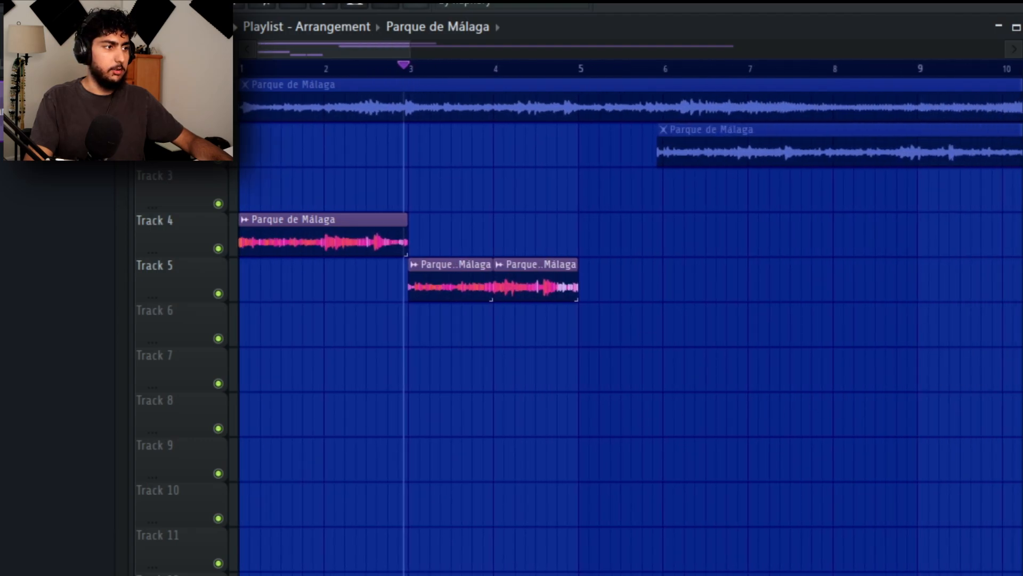
# - Copy the first Track 5 piece to bar 1 of Track 6 and audition it together with the Track 4 clip
pyautogui.moveTo(459, 267); pyautogui.dragTo(251, 332)
pyautogui.scroll(5, 224, 301)
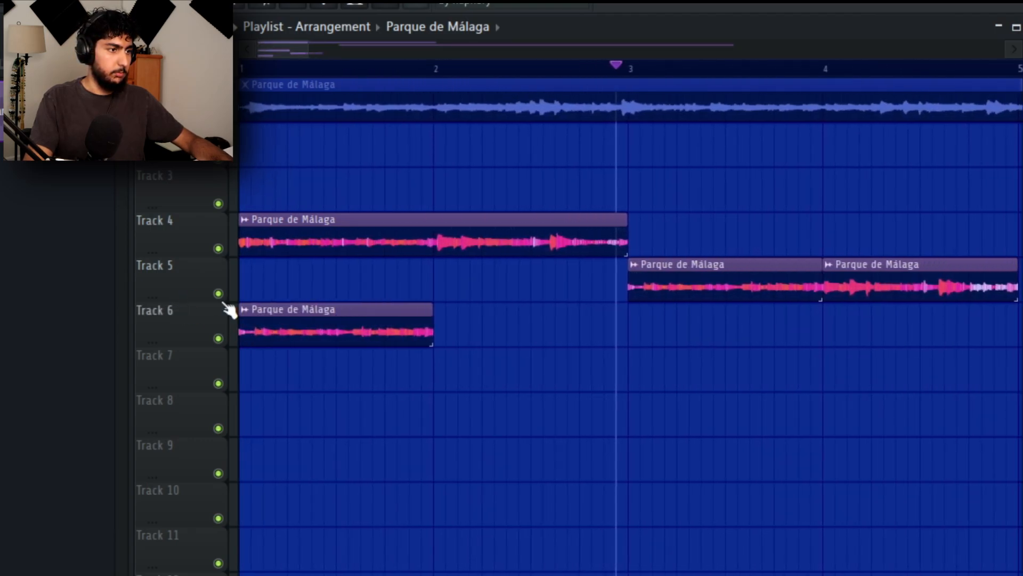
pyautogui.moveTo(244, 248)
pyautogui.mouseDown()
pyautogui.moveTo(263, 254)
pyautogui.moveTo(234, 258)
pyautogui.mouseUp()
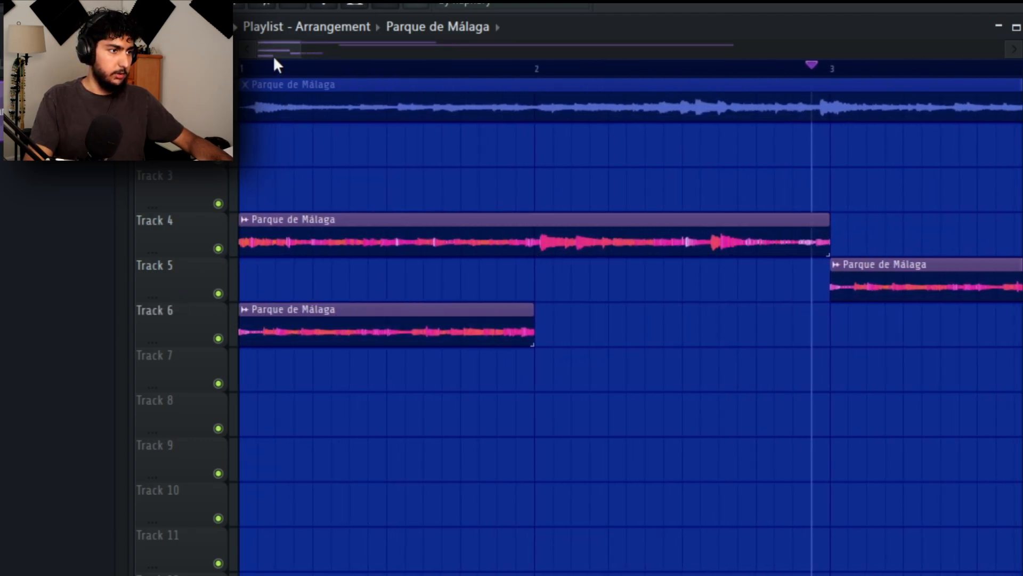
pyautogui.press('space')
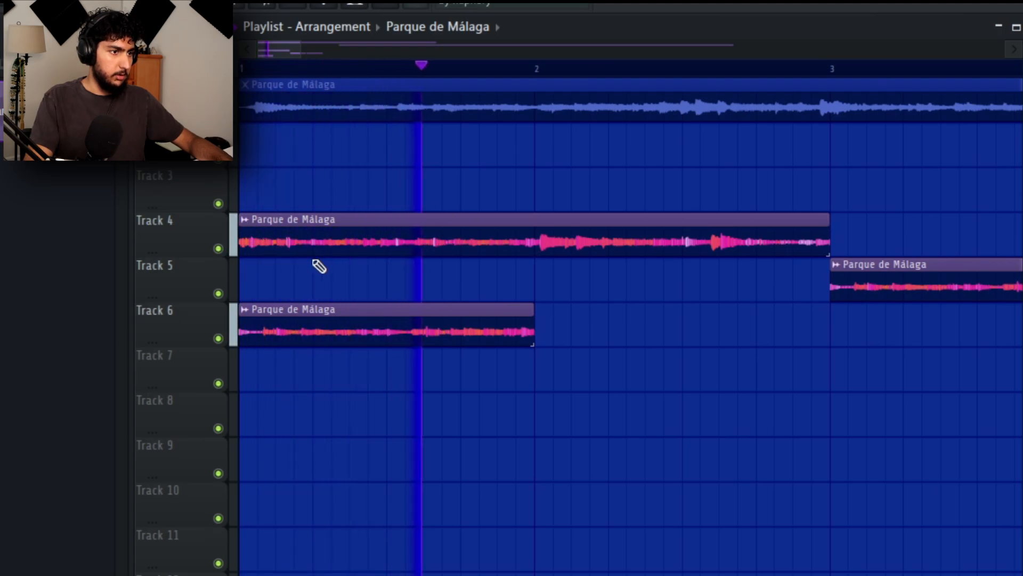
pyautogui.press('space')
# - Shorten the copied piece to half a bar, substitute it for the first half bar of the Track 4 clip and play it back
pyautogui.moveTo(532, 307); pyautogui.dragTo(319, 195)
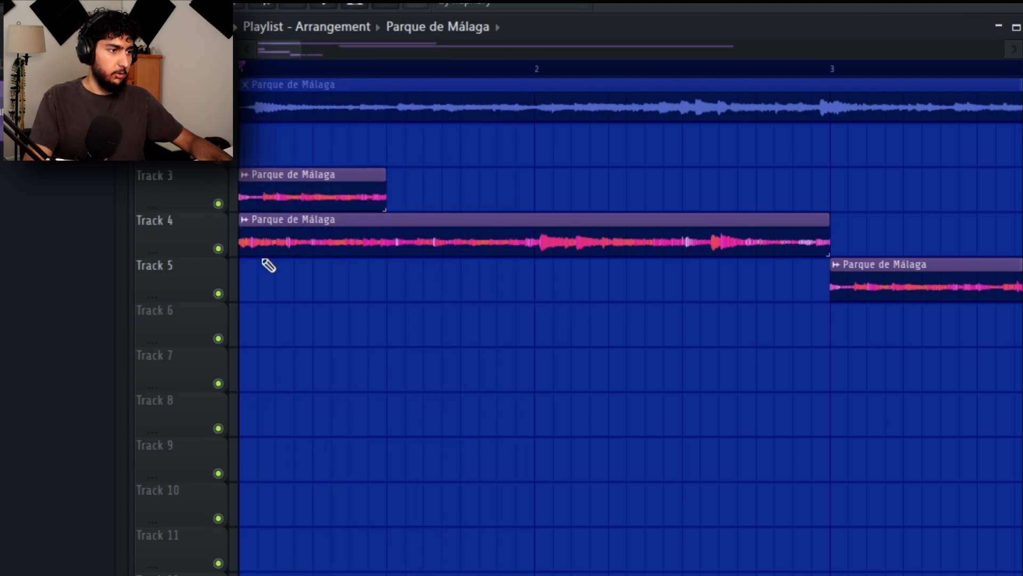
pyautogui.moveTo(246, 252); pyautogui.dragTo(387, 250)
pyautogui.moveTo(328, 195); pyautogui.dragTo(337, 235)
pyautogui.press('space')
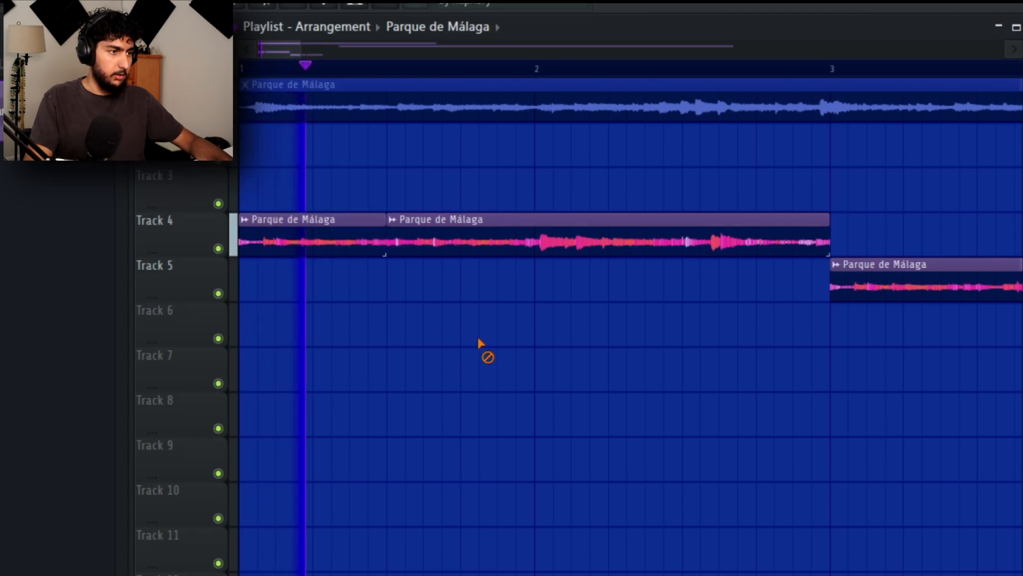
pyautogui.scroll(-1, 623, 325)
pyautogui.press('space')
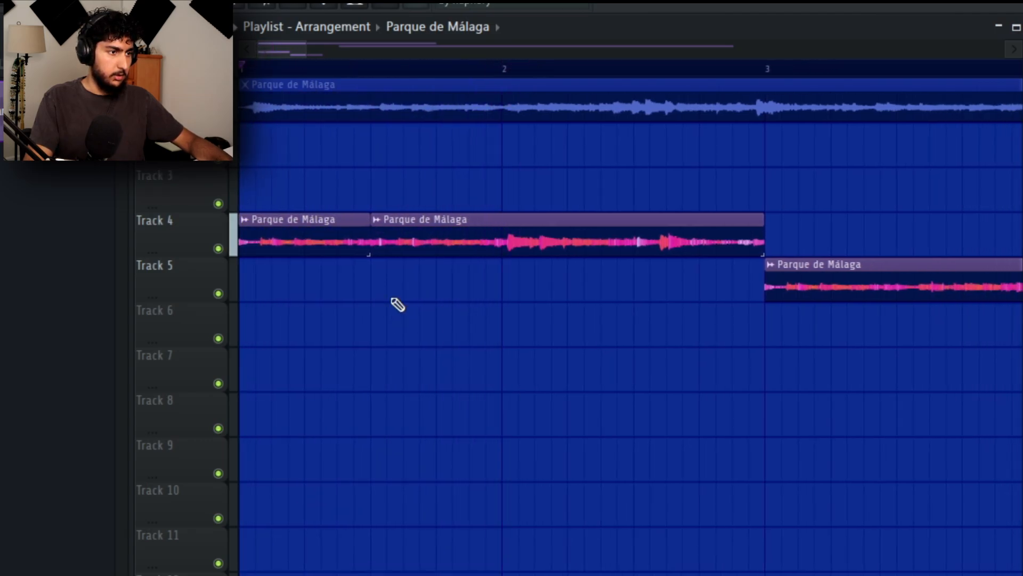
# - Move the first half-bar piece from Track 4 to Track 3 and extend its end past the start of the Track 4 clip
pyautogui.moveTo(332, 247); pyautogui.dragTo(330, 207)
pyautogui.scroll(6, 344, 219)
pyautogui.scroll(2, 349, 226)
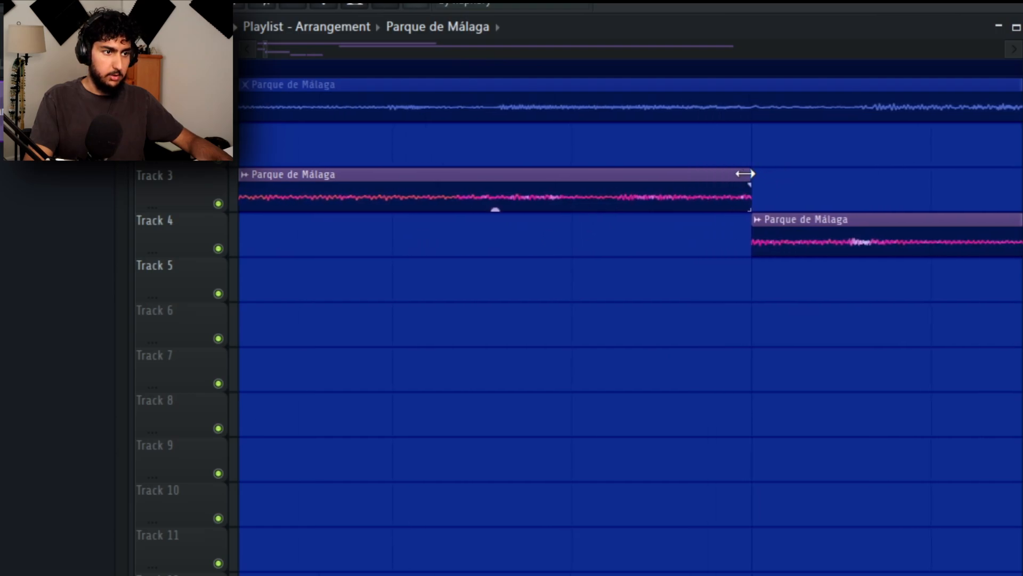
pyautogui.moveTo(745, 174)
pyautogui.mouseDown()
pyautogui.moveTo(903, 182)
pyautogui.moveTo(754, 176)
pyautogui.mouseUp()
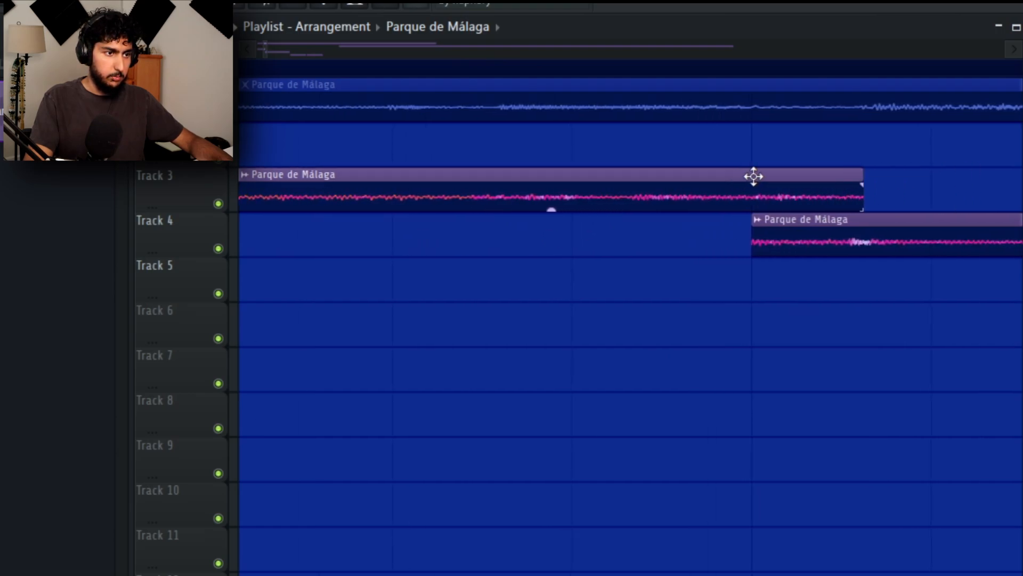
pyautogui.scroll(-4, 747, 181)
pyautogui.scroll(4, 270, 194)
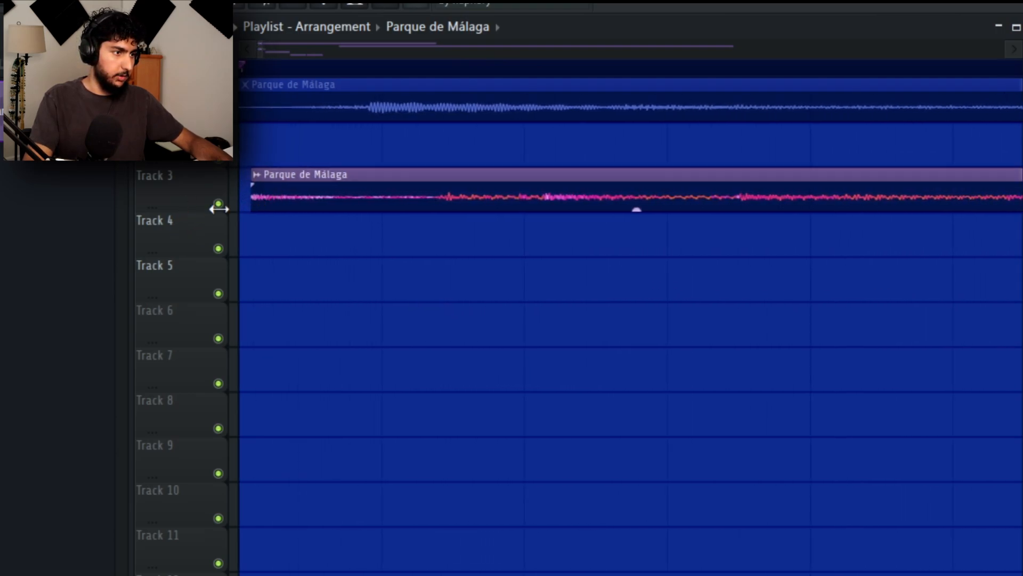
# - Adjust the start of the Track 3 piece at bar 1, trim its end to the Track 4 clip's start and play it back
pyautogui.moveTo(218, 209); pyautogui.dragTo(215, 209)
pyautogui.press('space')
pyautogui.moveTo(618, 351); pyautogui.dragTo(219, 324)
pyautogui.moveTo(693, 298); pyautogui.dragTo(229, 324)
pyautogui.scroll(-1, 612, 222)
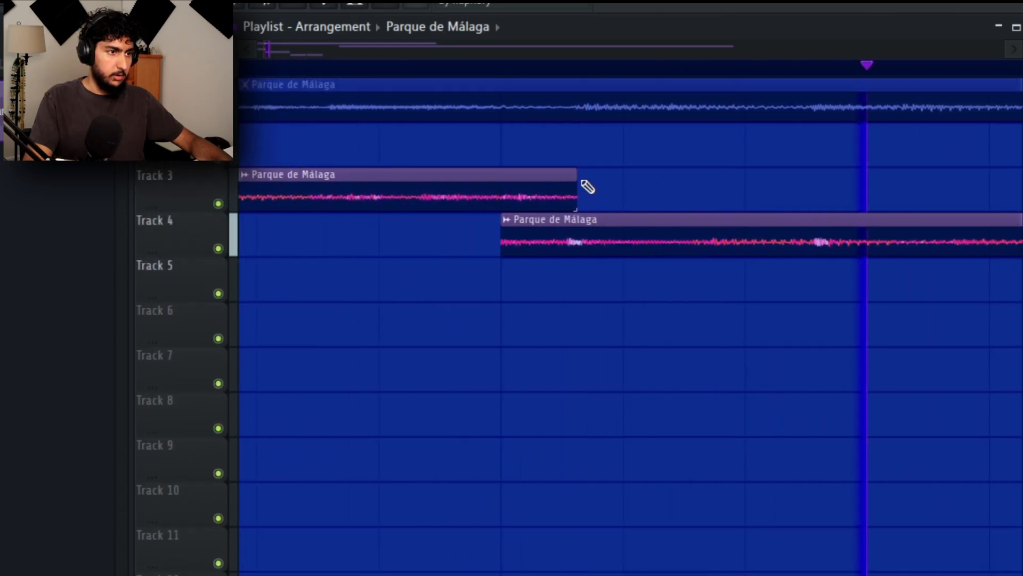
pyautogui.press('space')
pyautogui.moveTo(581, 186); pyautogui.dragTo(501, 189)
pyautogui.press('space')
pyautogui.scroll(-5, 612, 367)
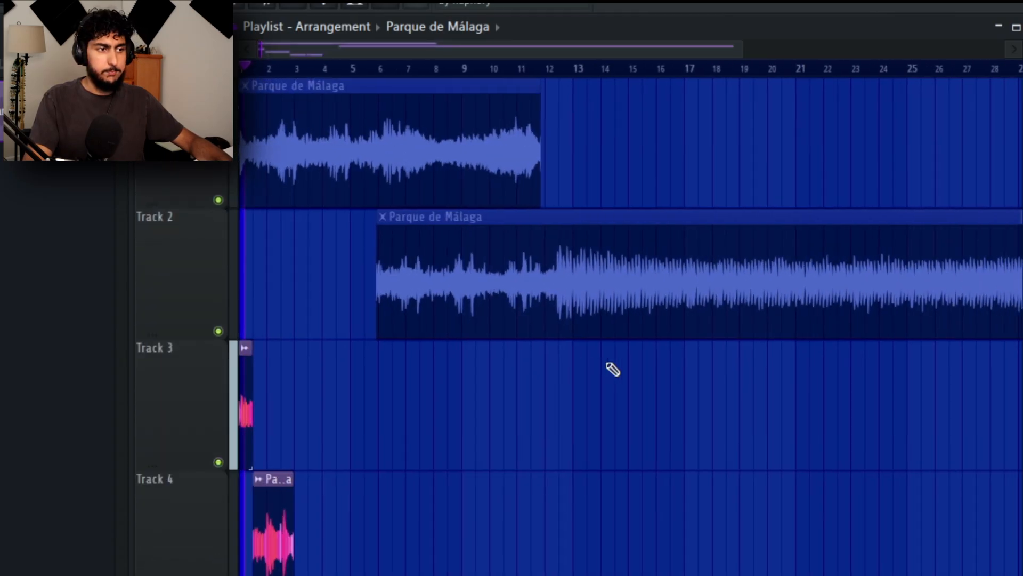
# - Select bars 1 through 4 in the playlist and play the rearranged loop across Tracks 3 to 5
pyautogui.scroll(4, 615, 368)
pyautogui.scroll(-6, 611, 367)
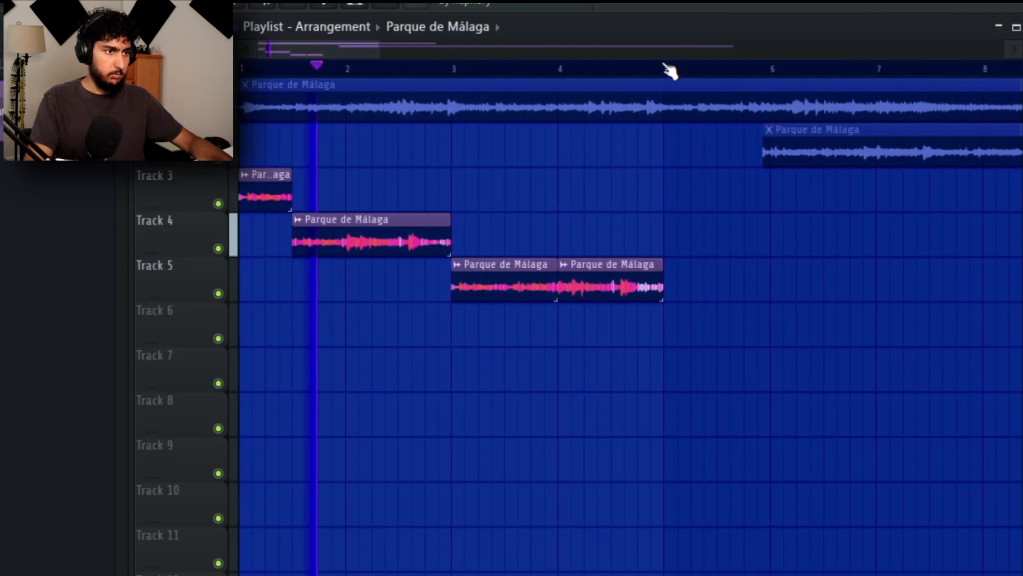
pyautogui.moveTo(664, 68); pyautogui.dragTo(234, 69)
pyautogui.keyDown('ctrl'); pyautogui.click(511, 172); pyautogui.keyUp('ctrl')
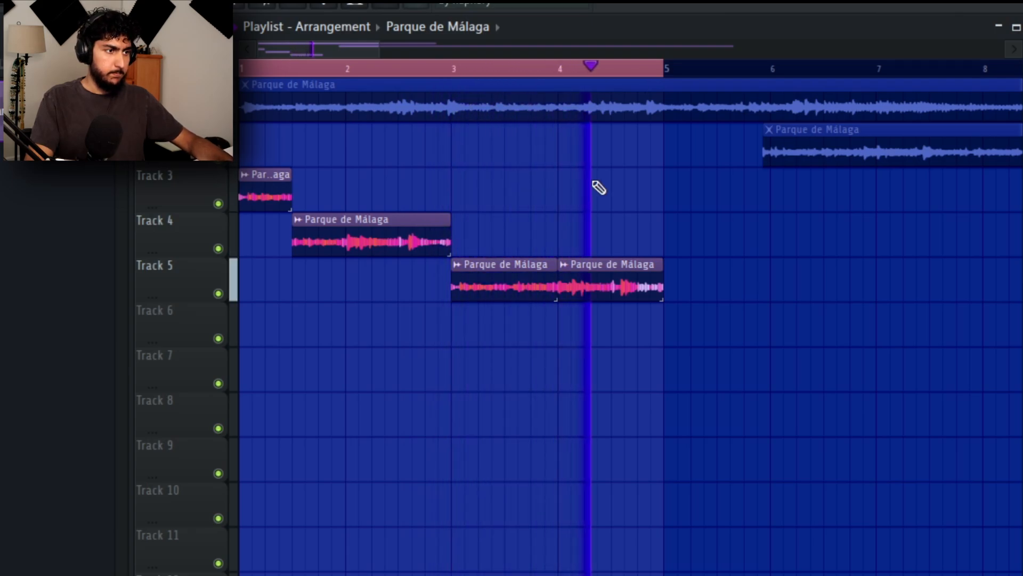
pyautogui.press('space')
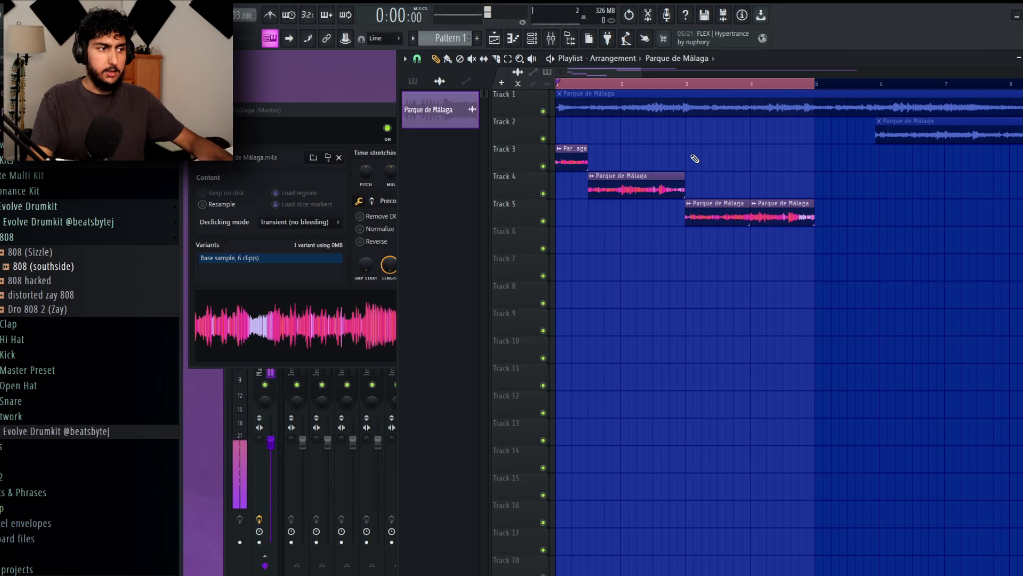
# - Show all channels in the channel rack and route the Parque de Málaga channel to mixer track 4
pyautogui.press('F6')
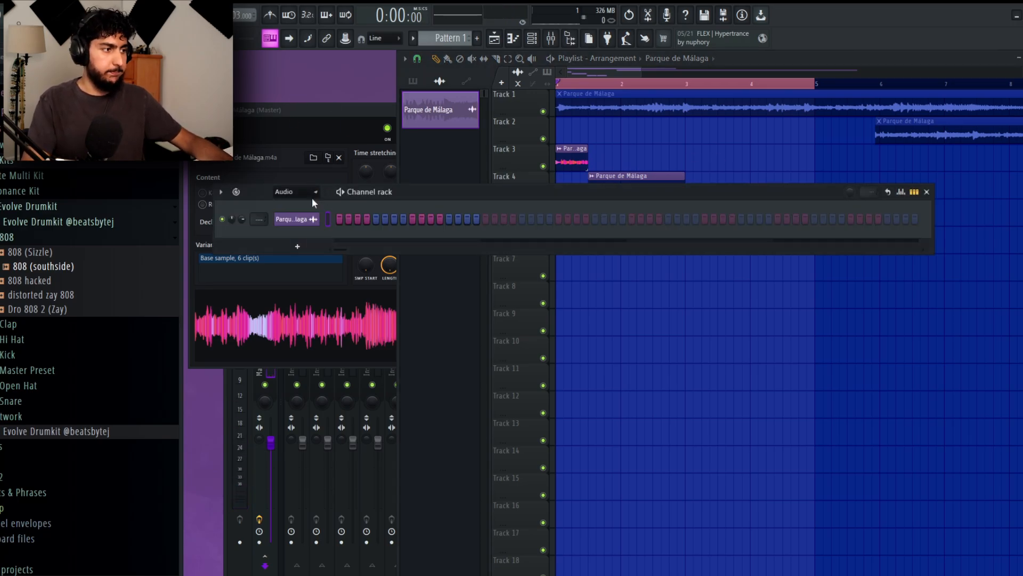
pyautogui.click(293, 206)
pyautogui.press('F9')
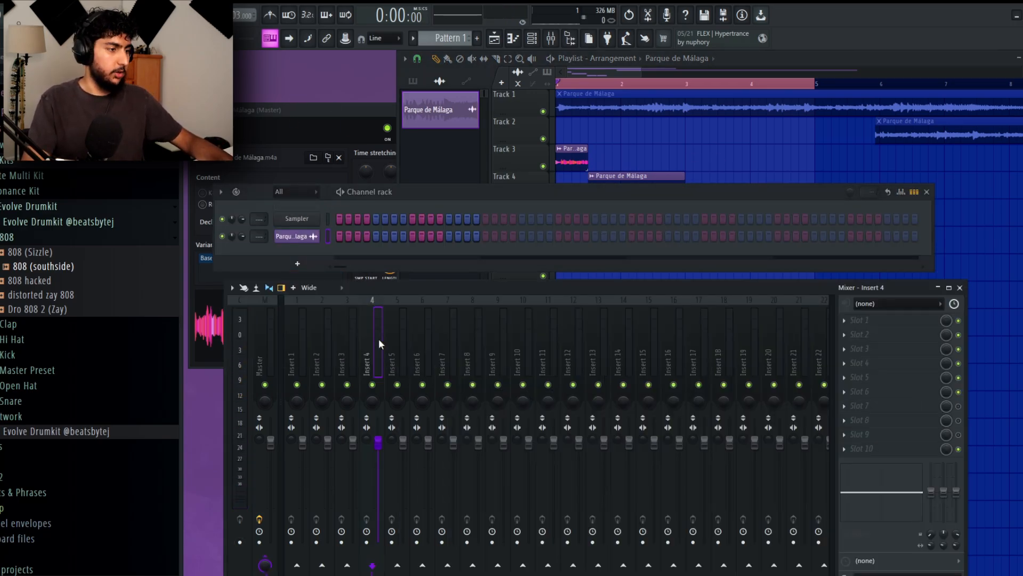
pyautogui.rightClick(381, 336)
pyautogui.click(430, 226)
pyautogui.click(440, 218)
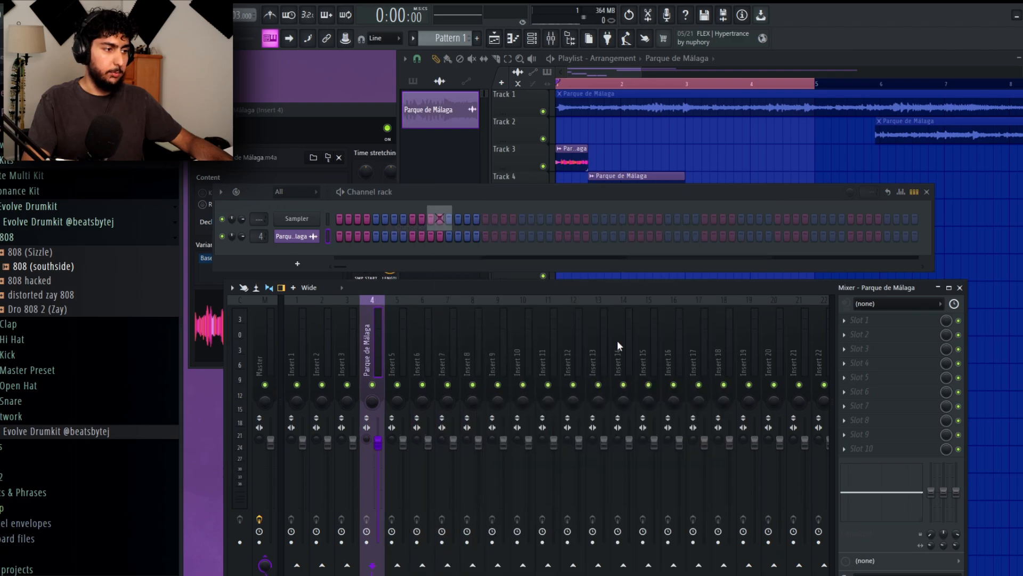
# - Add Fruity Parametric EQ 2 to the third effect slot of the Parque de Málaga insert and pull down band 1 during playback
pyautogui.press('space')
pyautogui.press('space')
pyautogui.click(882, 349)
pyautogui.click(615, 557)
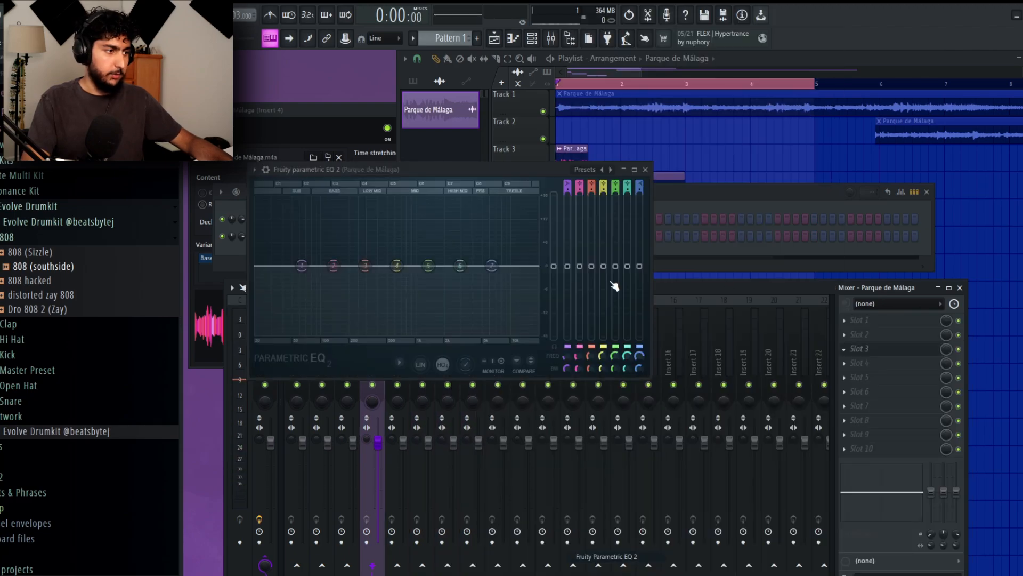
pyautogui.press('space')
pyautogui.moveTo(302, 266); pyautogui.dragTo(337, 330)
pyautogui.rightClick(823, 160)
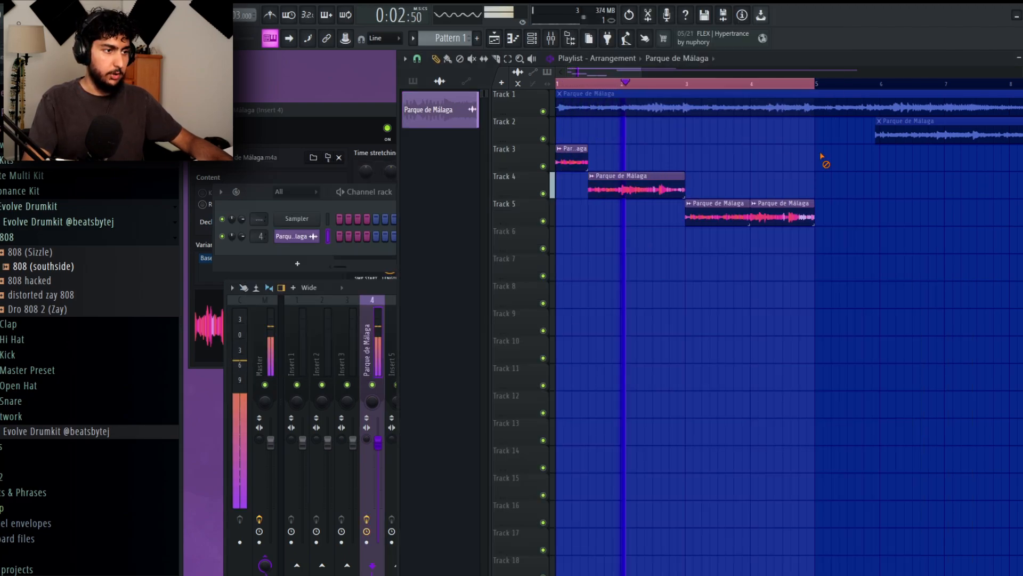
pyautogui.scroll(-3, 810, 155)
pyautogui.press('space')
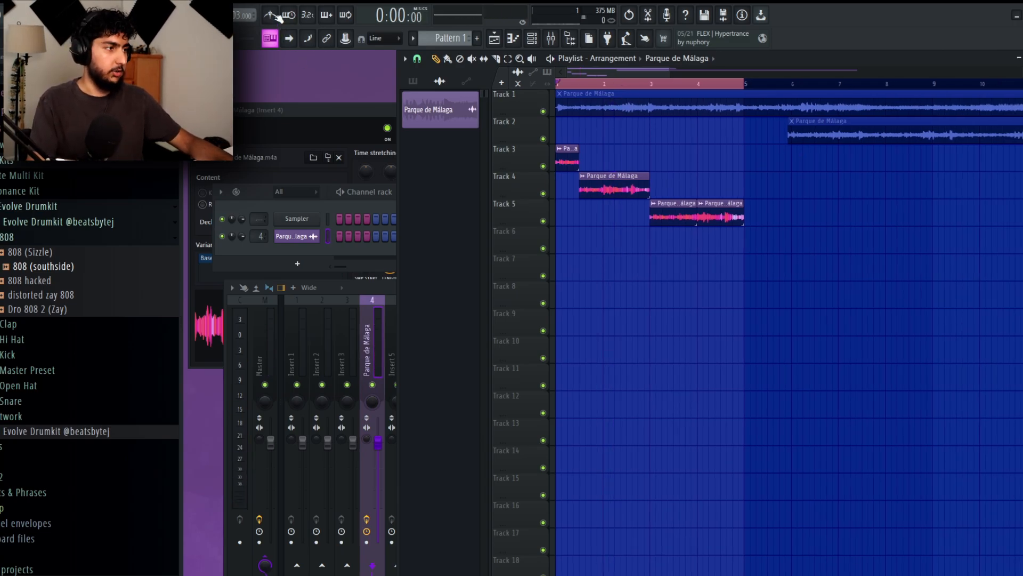
# - Play the loop with the metronome on, set the sample's time-stretching mode to Resample and audition it
pyautogui.press('space')
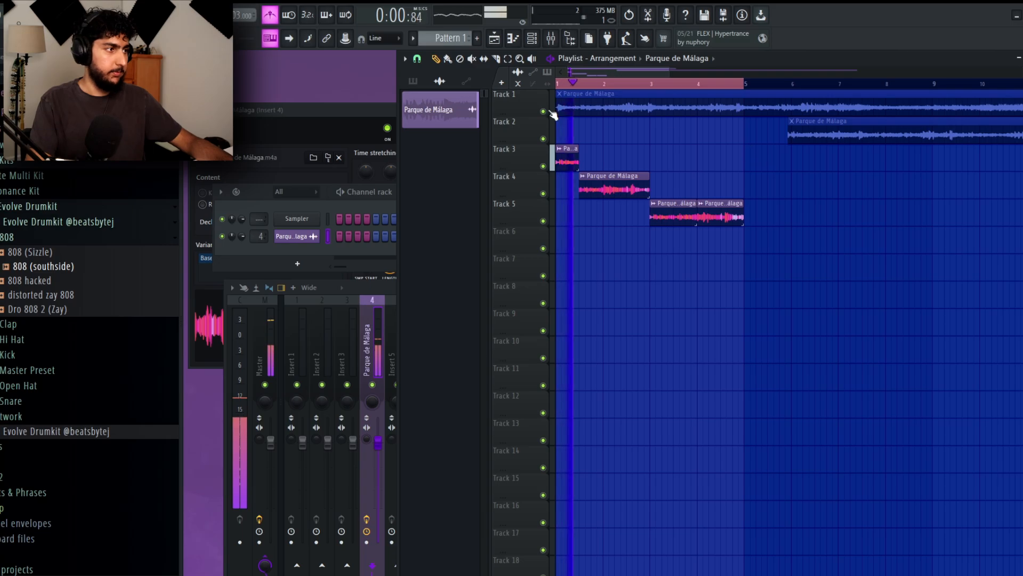
pyautogui.doubleClick(614, 176)
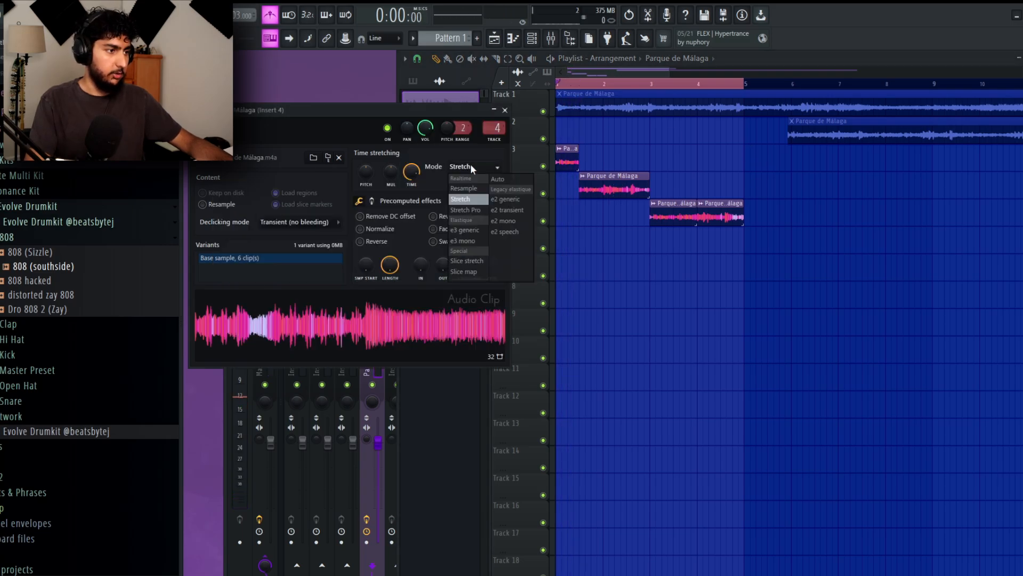
pyautogui.doubleClick(566, 154)
pyautogui.press('space')
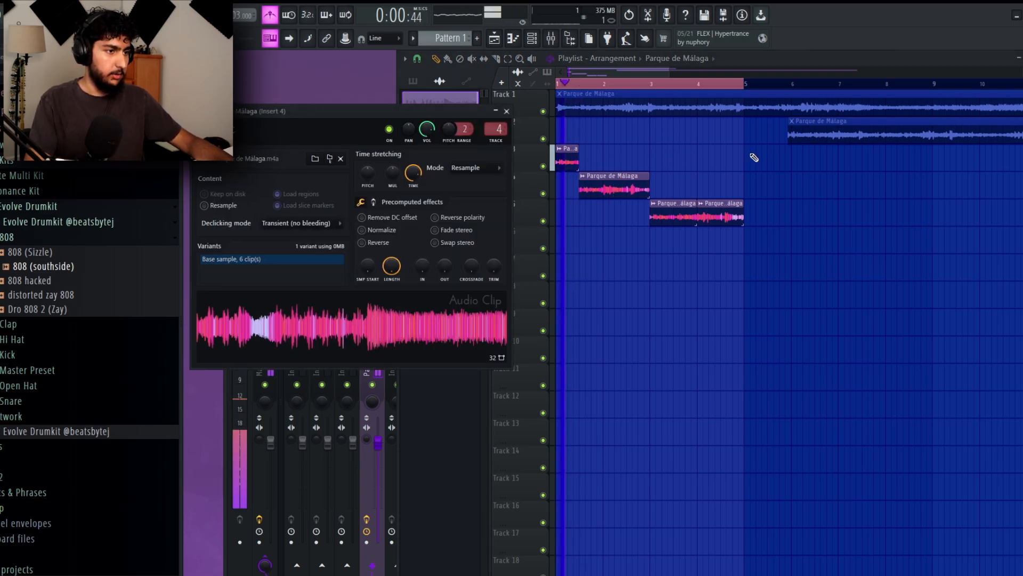
pyautogui.rightClick(751, 155)
pyautogui.press('space')
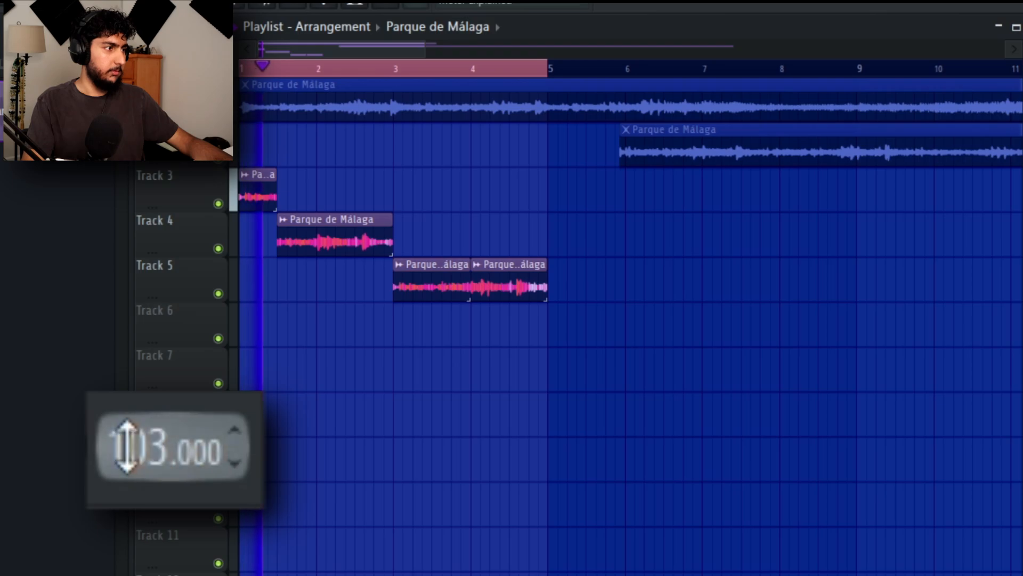
# - Raise the project tempo to 117 BPM while the loop plays and stop playback
pyautogui.moveTo(241, 16); pyautogui.dragTo(241, 12)
pyautogui.scroll(5, 124, 444)
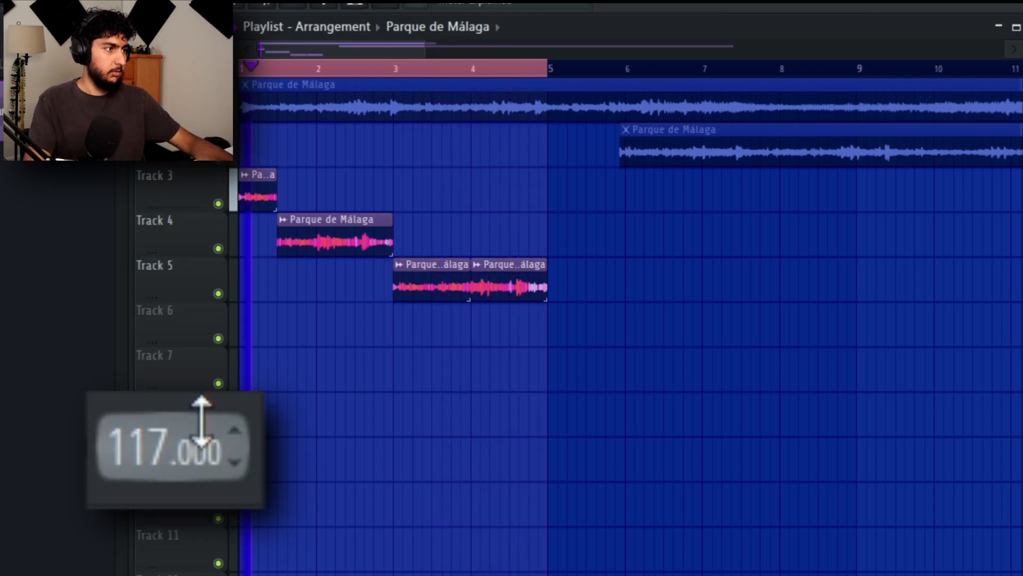
pyautogui.press('space')
# - Set the sample's time-stretching mode to Stretch, play the loop and raise the time-stretching pitch slightly
pyautogui.doubleClick(58, 111)
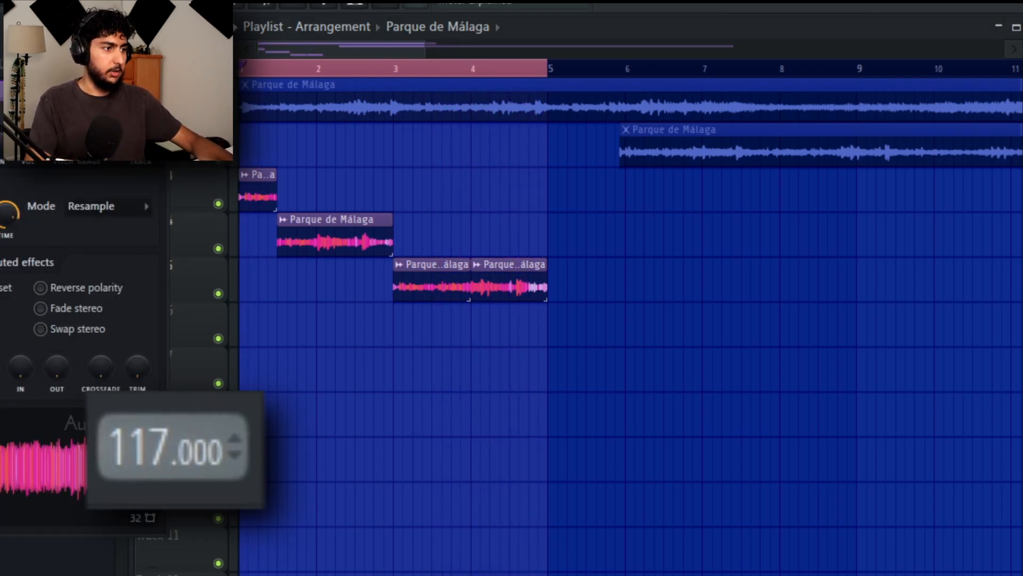
pyautogui.click(110, 206)
pyautogui.click(114, 262)
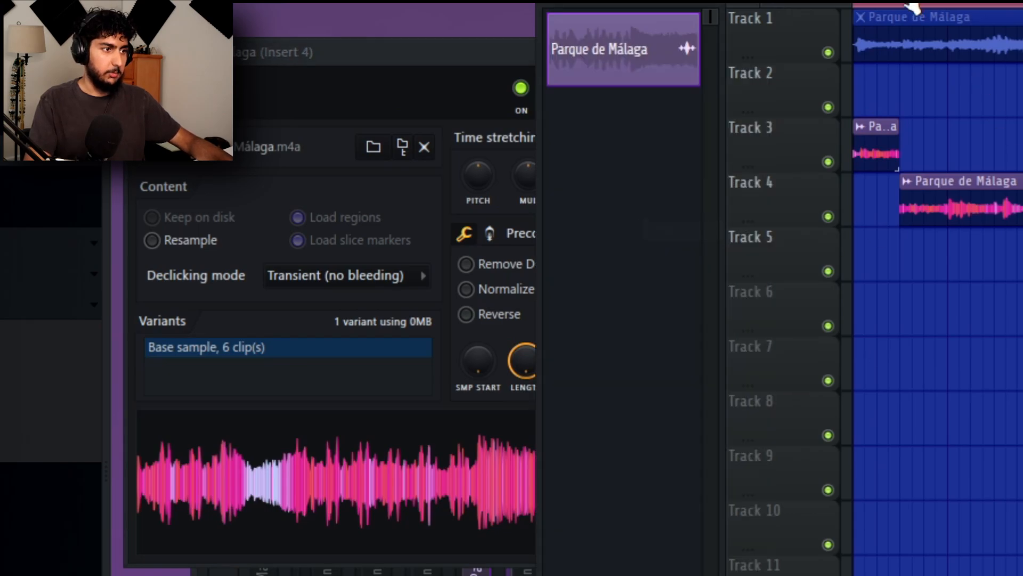
pyautogui.click(438, 132)
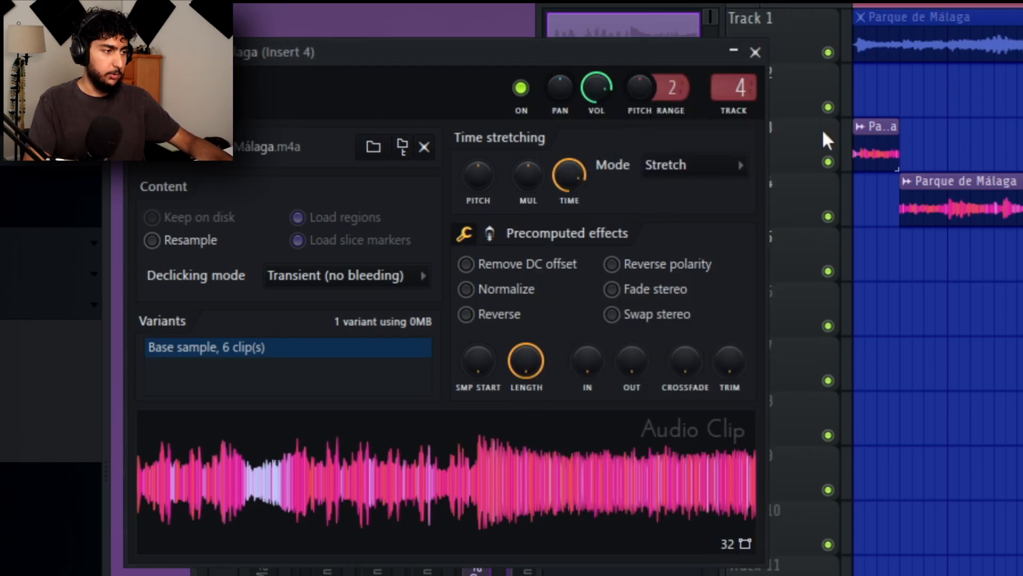
pyautogui.press('space')
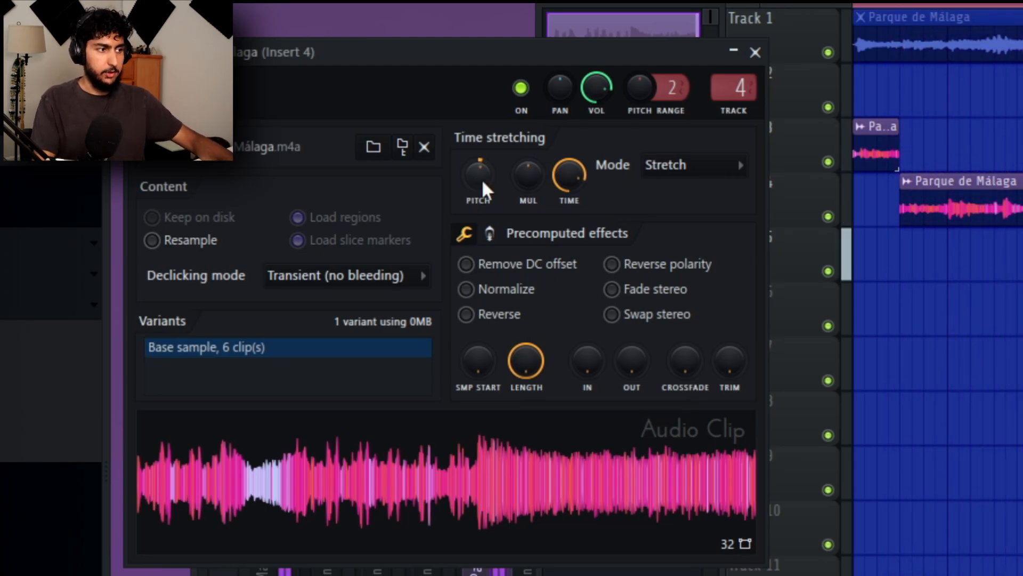
# - Set the Parque de Málaga channel's pitch range to 12 and bring the mixer into view
pyautogui.press('F6')
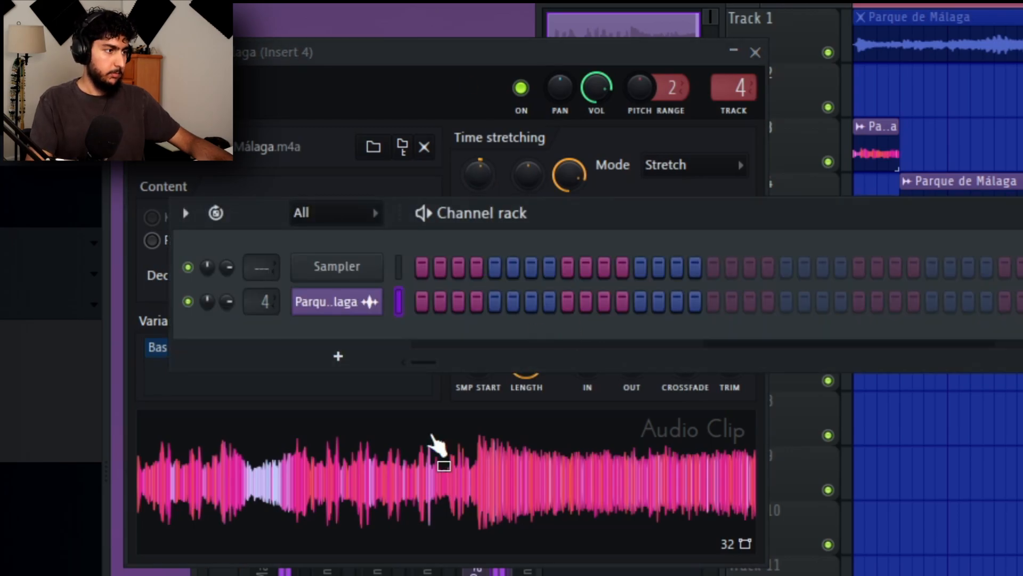
pyautogui.press('F9')
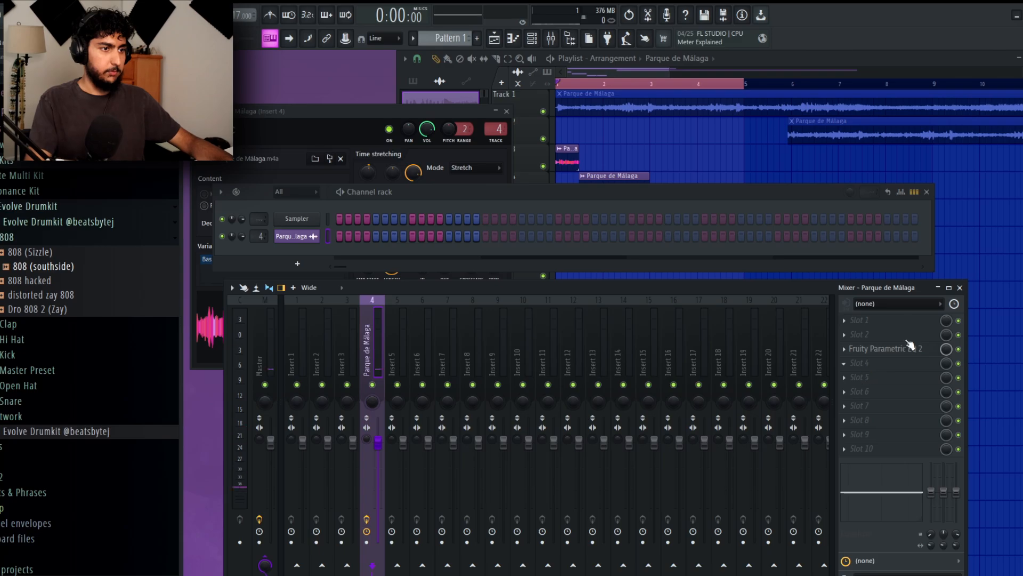
pyautogui.press('F6')
pyautogui.press('F5')
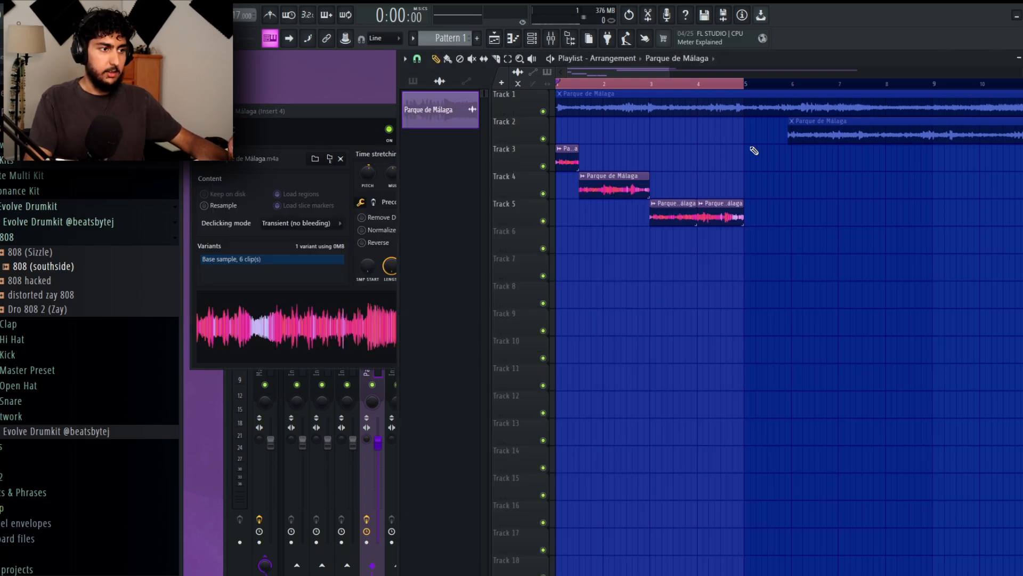
pyautogui.click(320, 136)
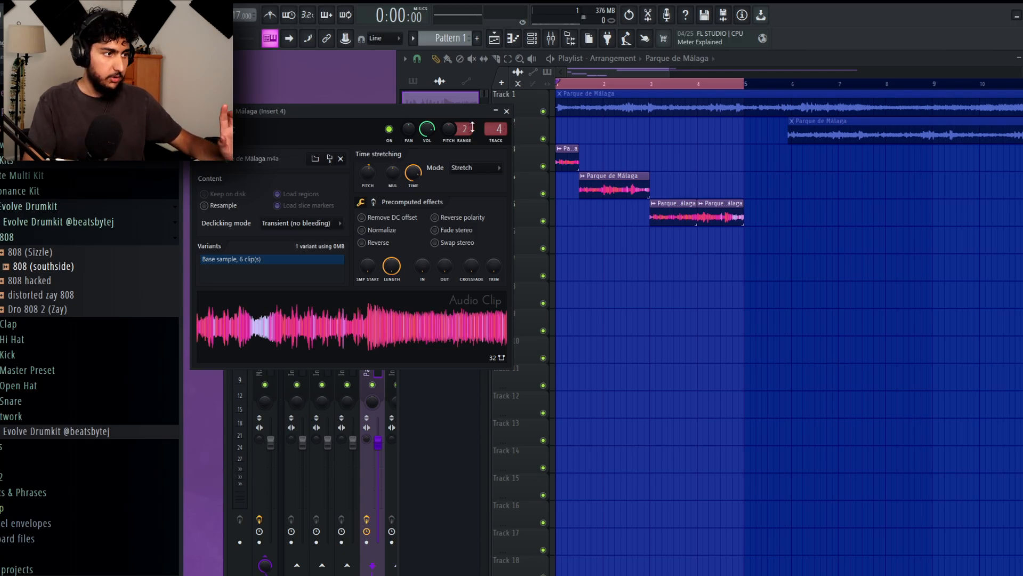
pyautogui.click(316, 529)
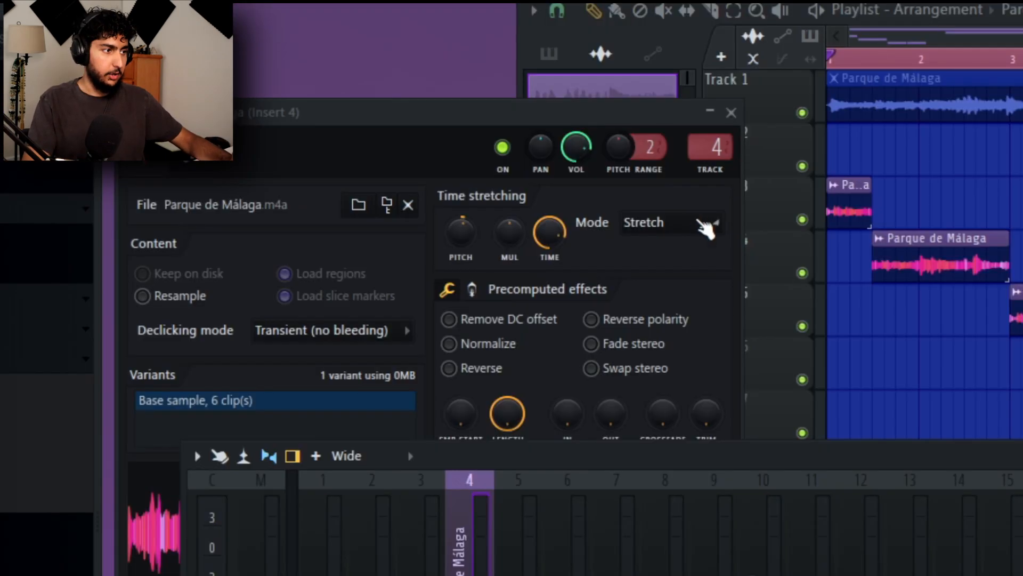
pyautogui.click(418, 137)
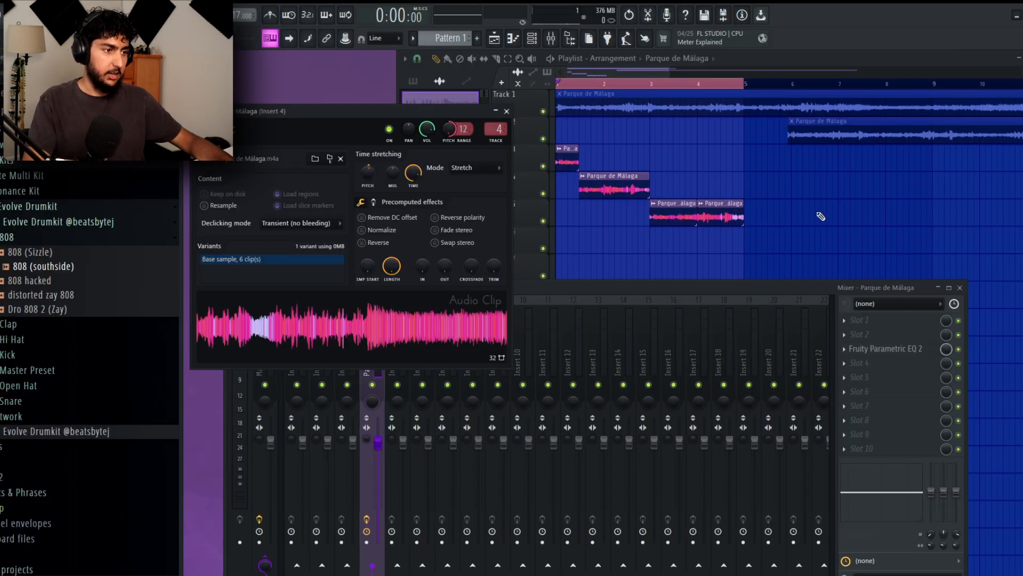
# - Add HalfTime to the first effect slot of the Parque de Málaga insert and set its mode to 1.5x while auditioning the loop
pyautogui.press('space')
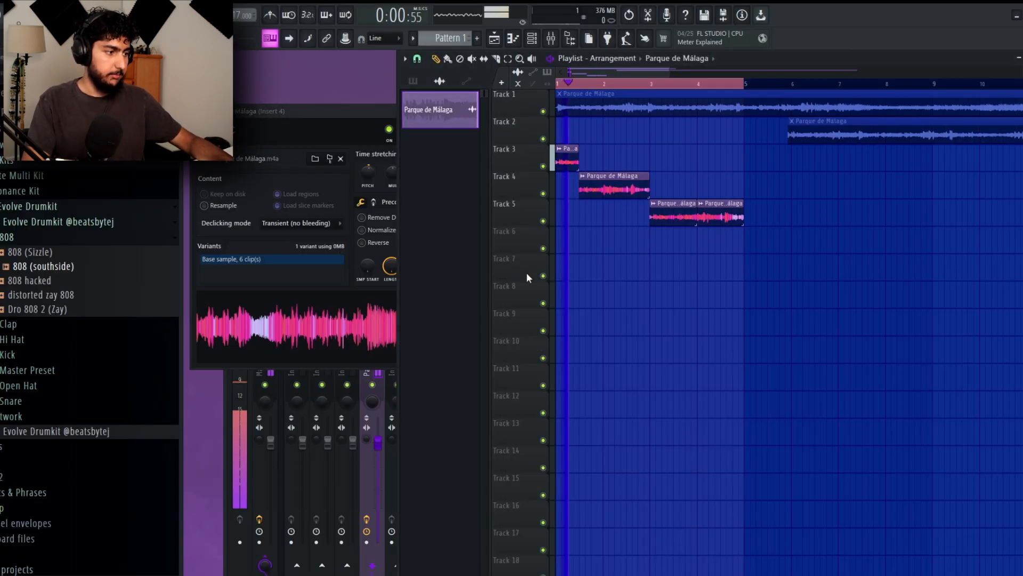
pyautogui.click(240, 564)
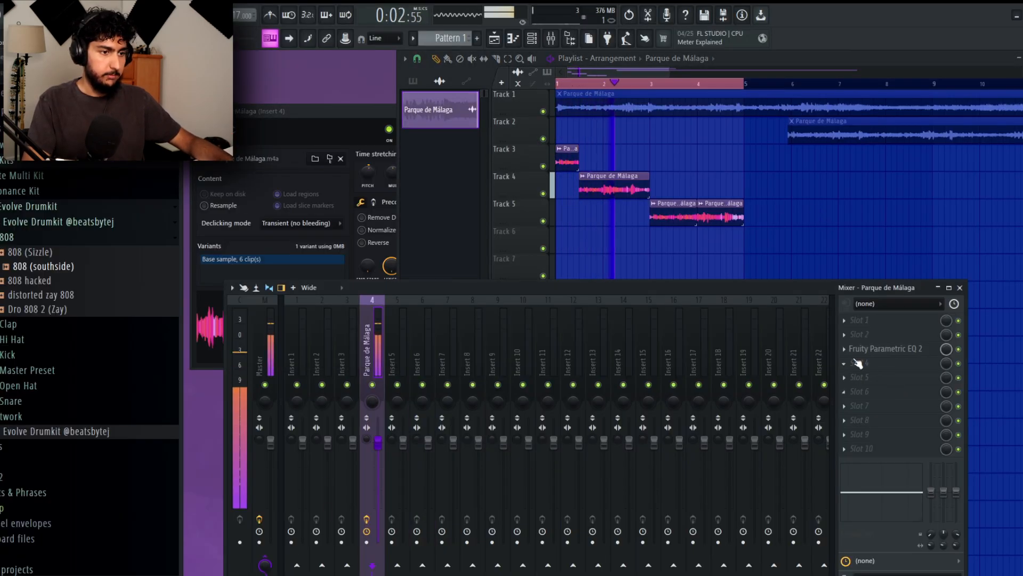
pyautogui.press('space')
pyautogui.click(859, 320)
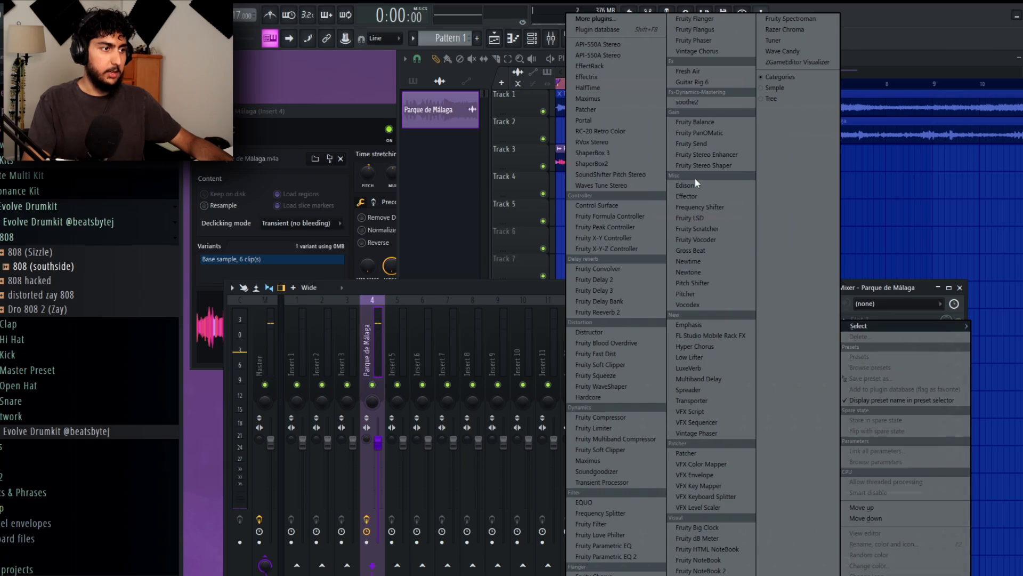
pyautogui.click(620, 87)
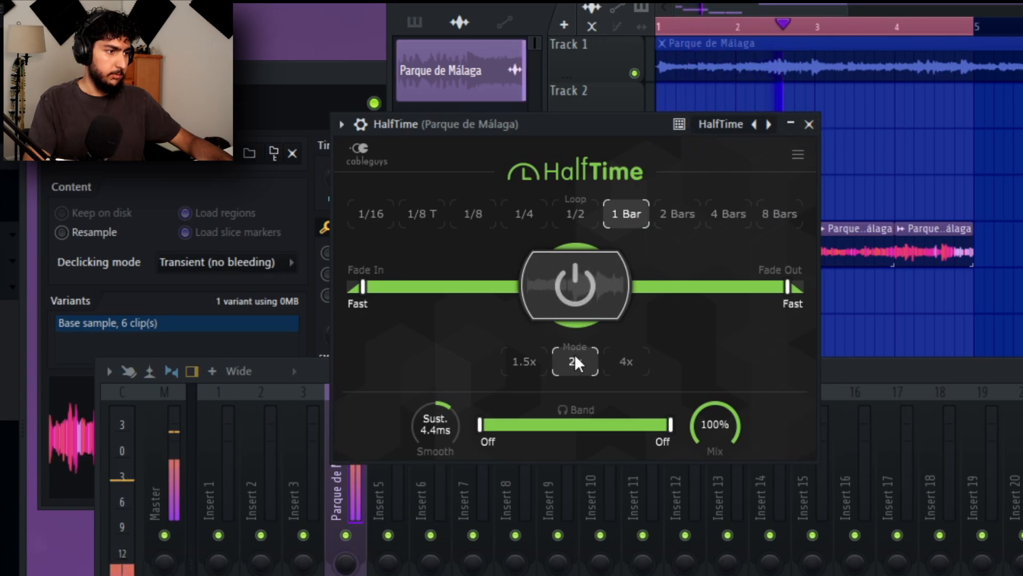
pyautogui.click(543, 349)
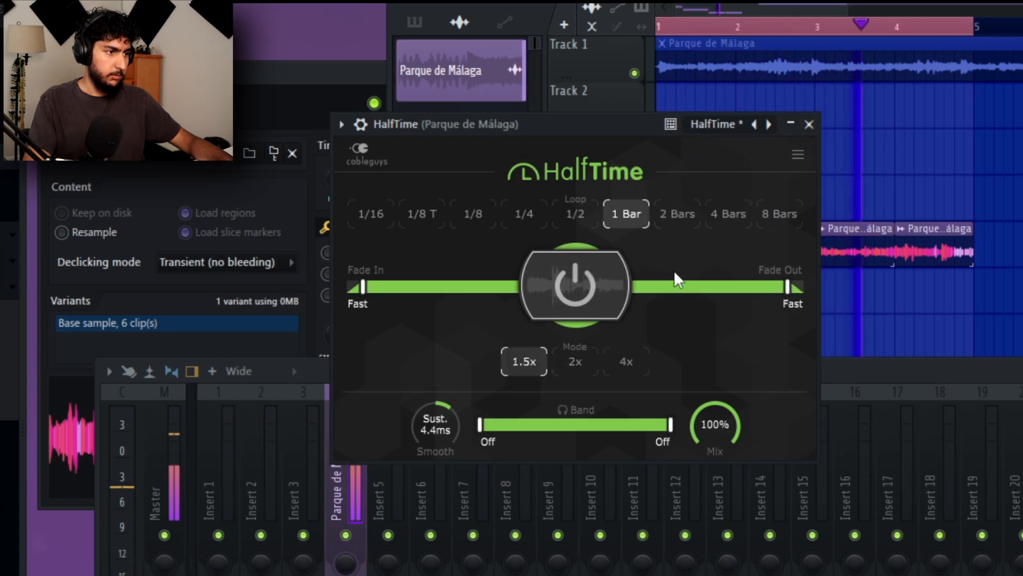
pyautogui.click(943, 214)
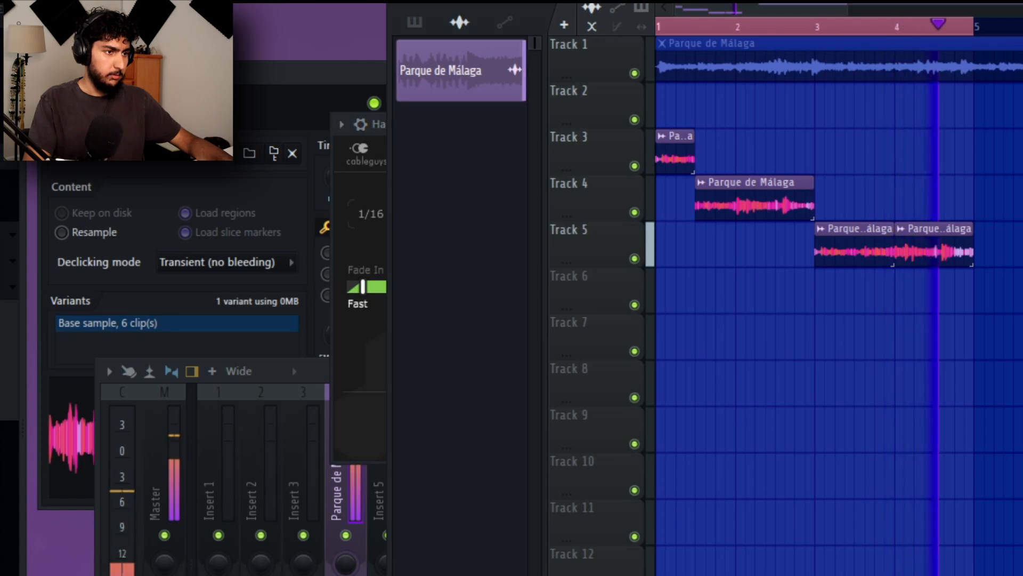
# - Move the HalfTime window aside and reset the Parque de Málaga channel's main pitch
pyautogui.click(383, 125)
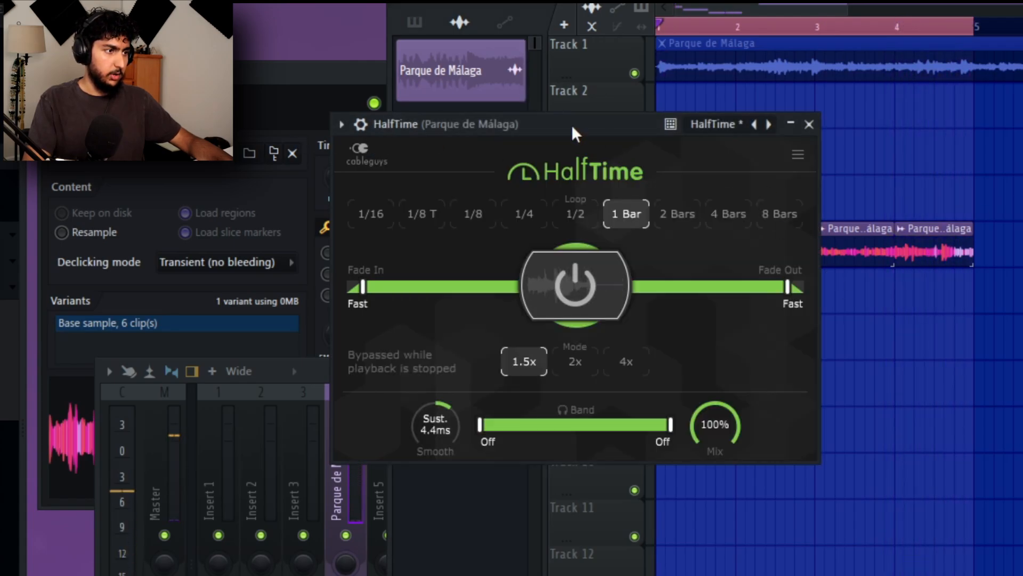
pyautogui.moveTo(572, 127); pyautogui.dragTo(443, 130)
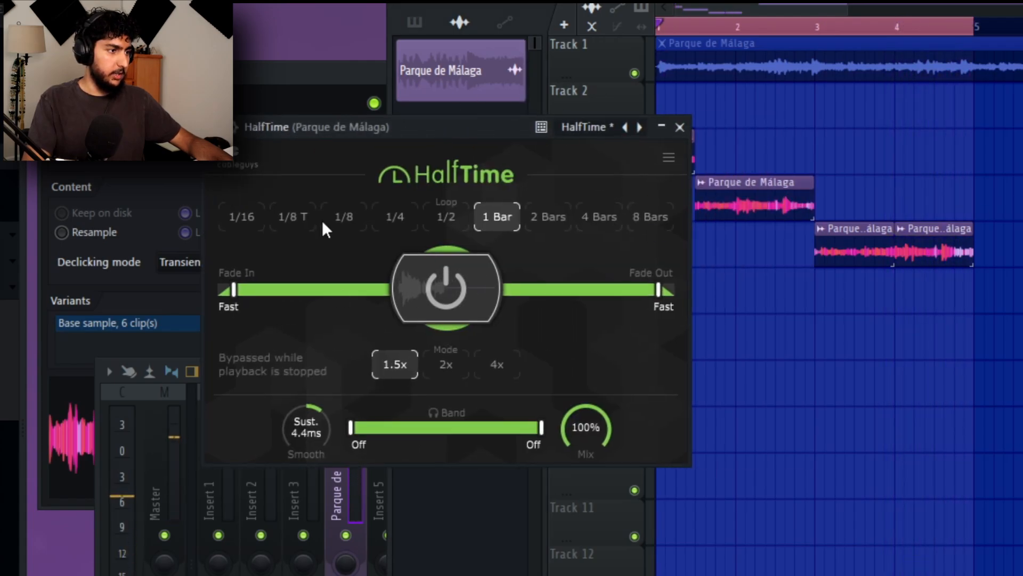
pyautogui.rightClick(930, 387)
pyautogui.click(268, 69)
pyautogui.rightClick(562, 100)
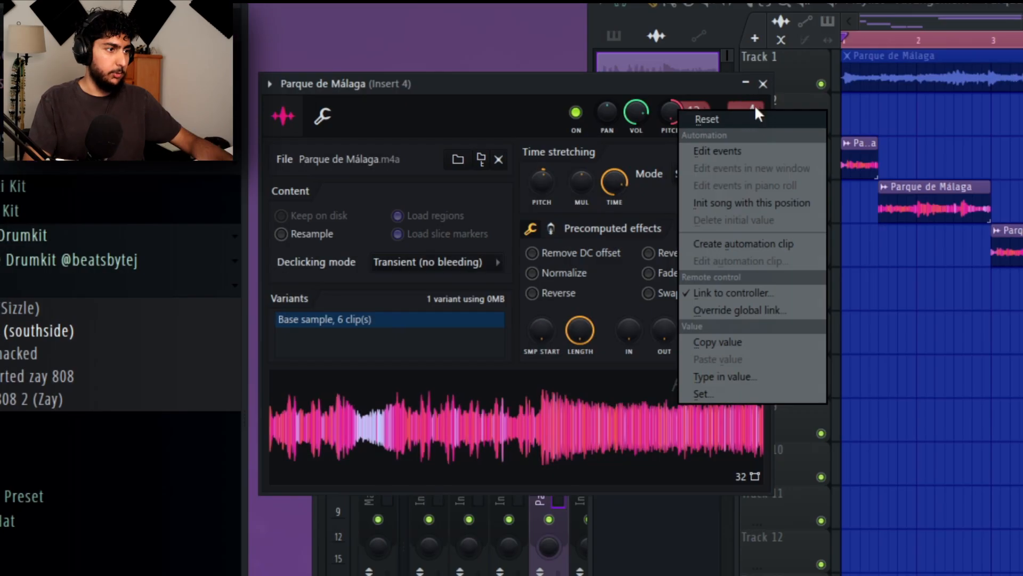
pyautogui.click(728, 114)
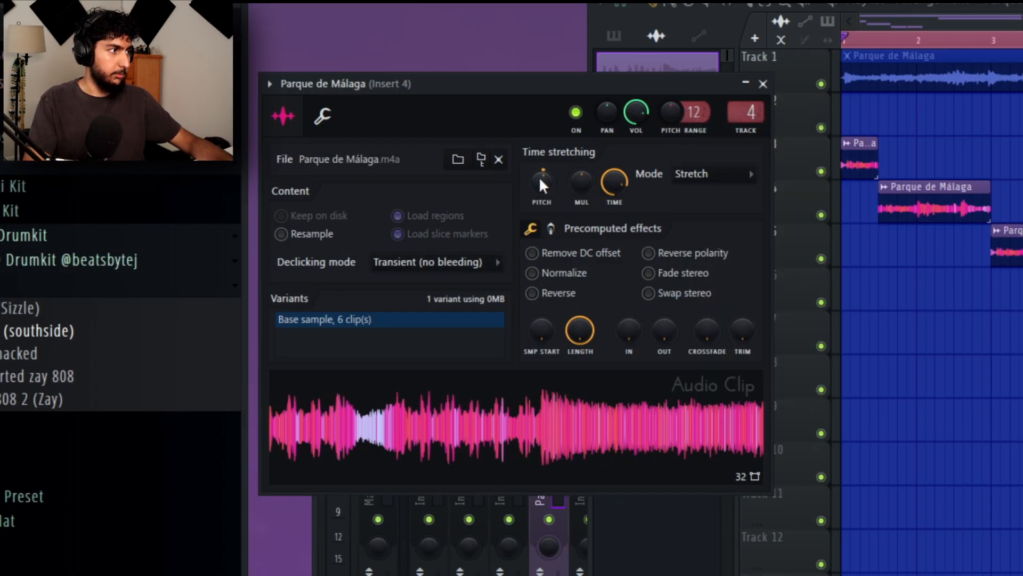
# - Raise the sample's time-stretching pitch, audition the loop and close the Parque de Málaga channel settings
pyautogui.moveTo(544, 178); pyautogui.dragTo(544, 155)
pyautogui.press('space')
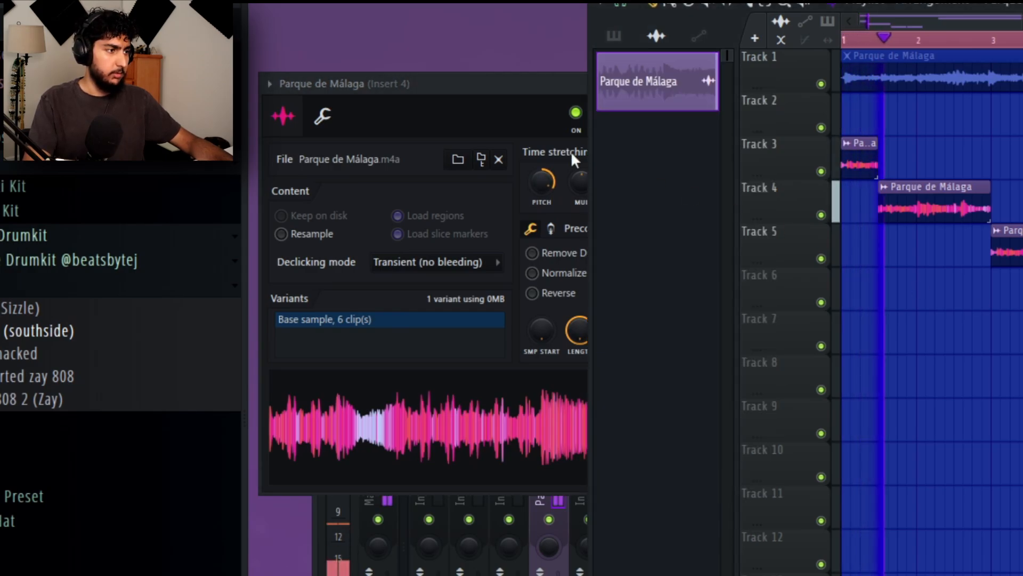
pyautogui.click(495, 135)
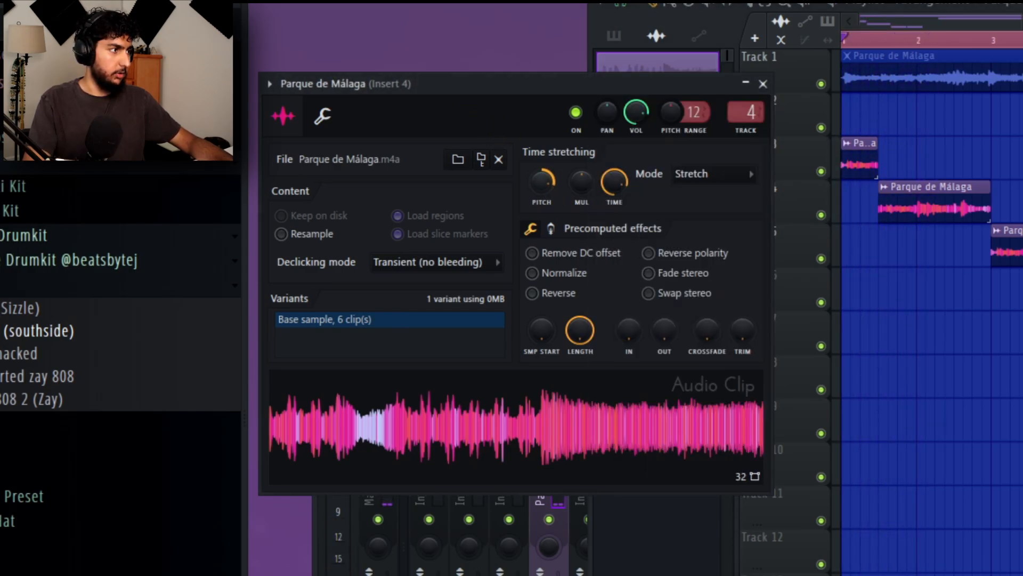
pyautogui.press('space')
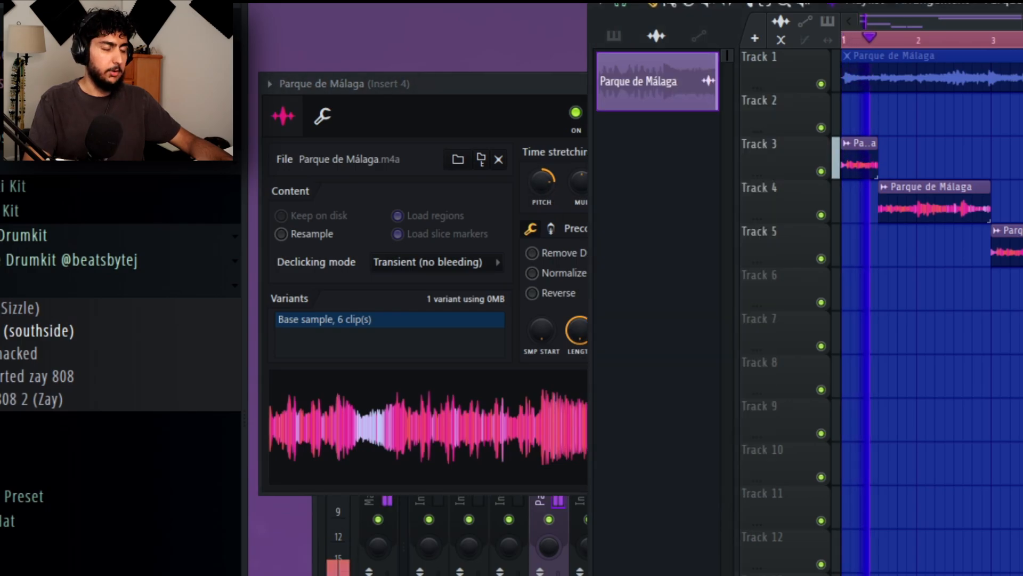
pyautogui.click(498, 111)
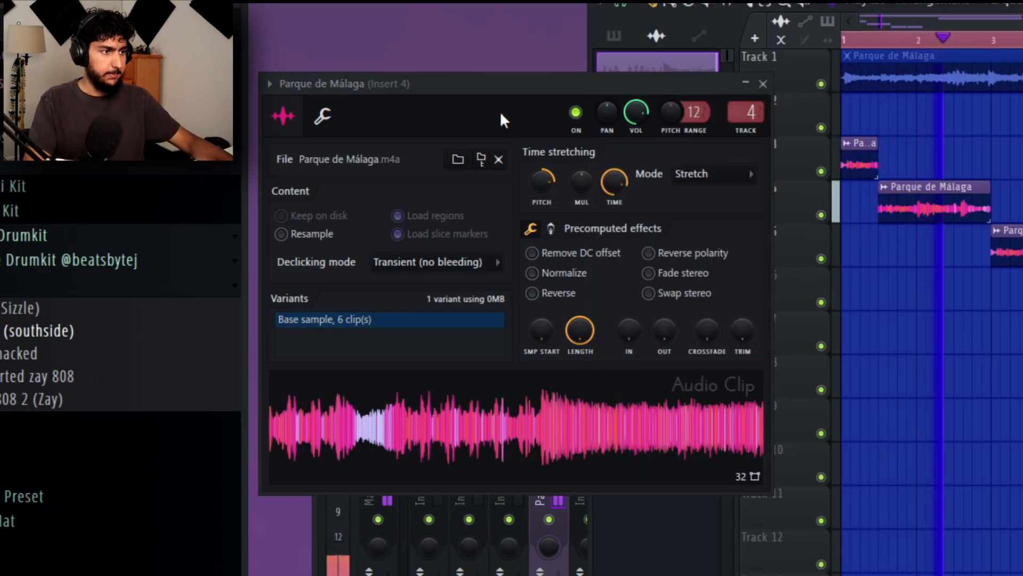
pyautogui.click(763, 84)
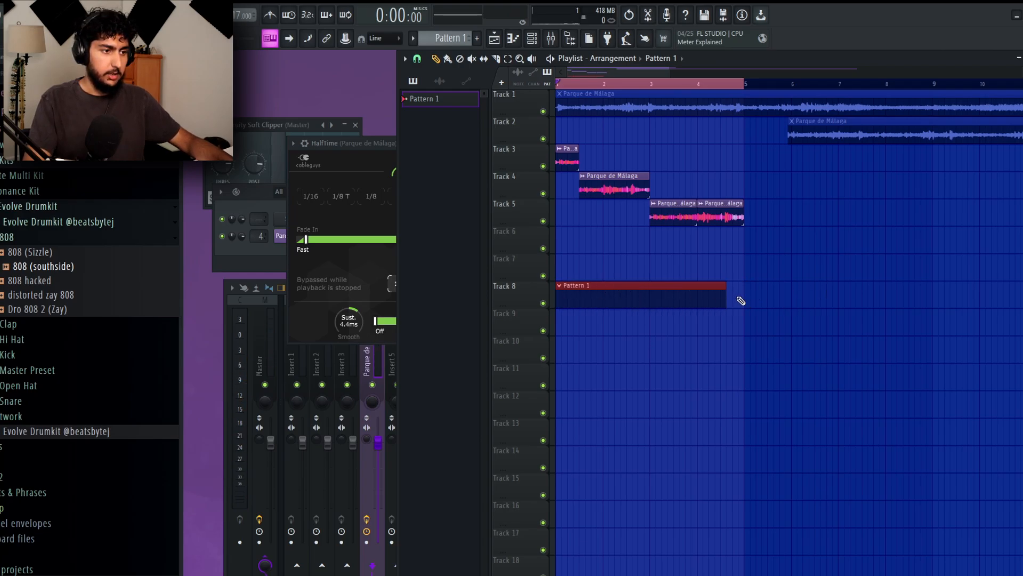
# - Duplicate the chopped four-bar loop into bars 5 to 8 and extend Pattern 1 on Track 8 across all eight bars
pyautogui.click(783, 282)
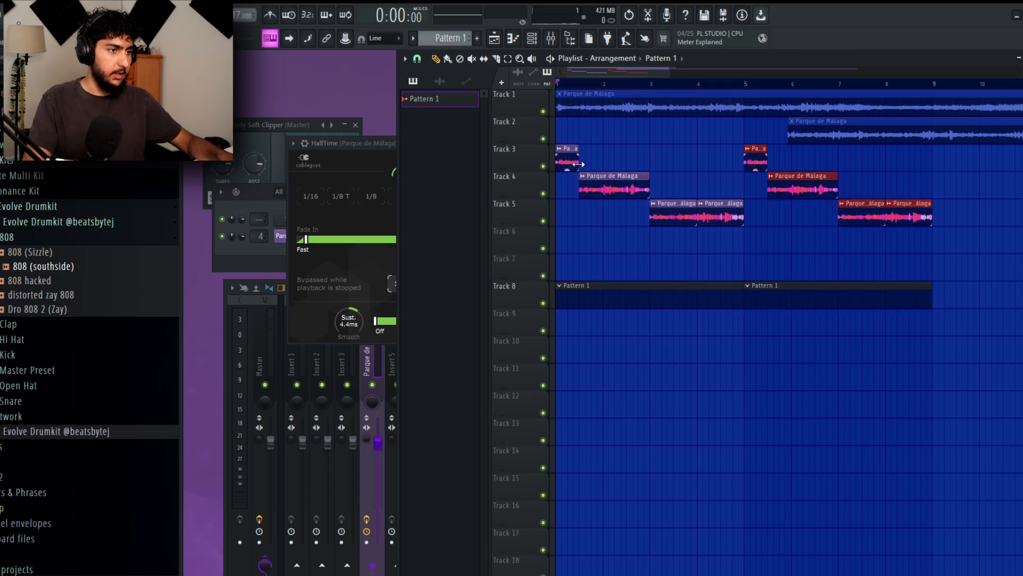
pyautogui.doubleClick(696, 207)
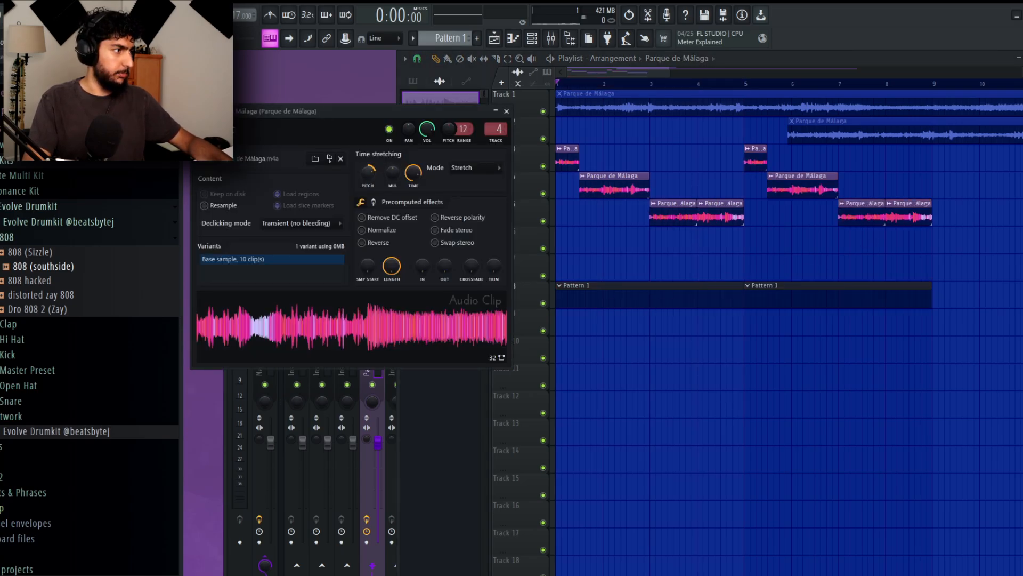
pyautogui.scroll(-2, 954, 255)
pyautogui.click(373, 176)
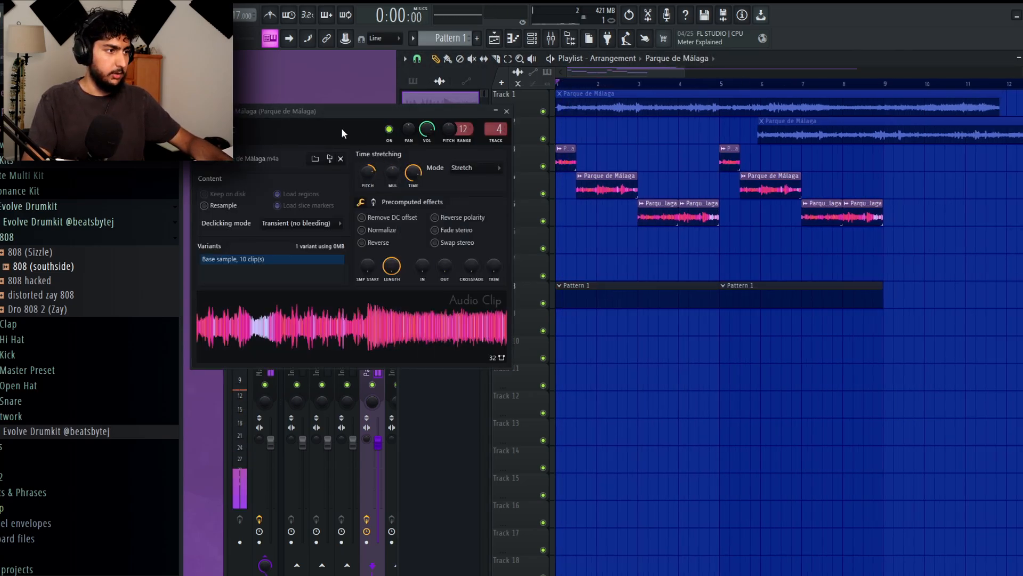
pyautogui.click(817, 371)
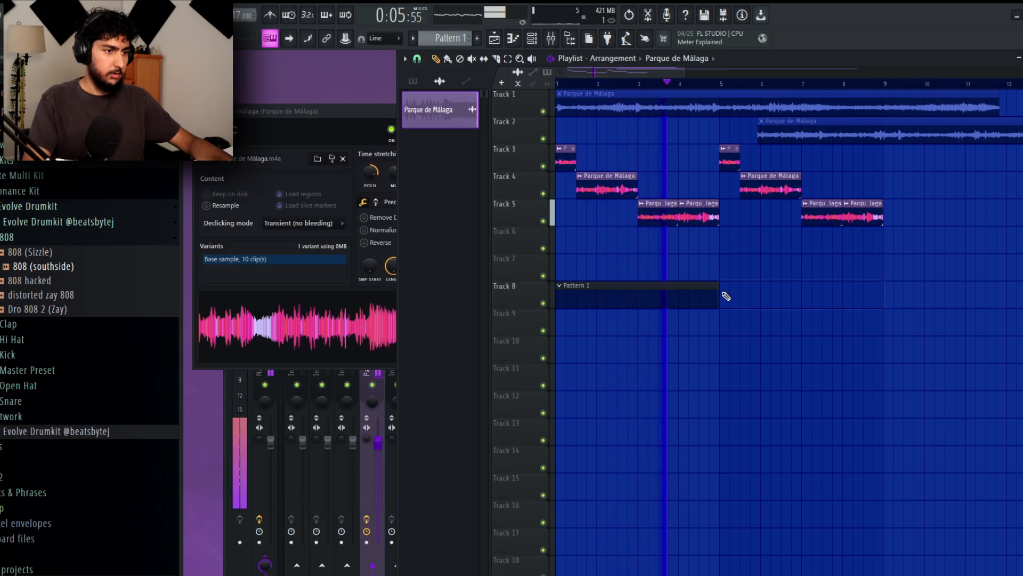
pyautogui.moveTo(720, 292); pyautogui.dragTo(882, 297)
# - In RC-20 Retro Color on the sample insert, disable Noise, enable Space at 25% and set Distort to 14%
pyautogui.press('F6')
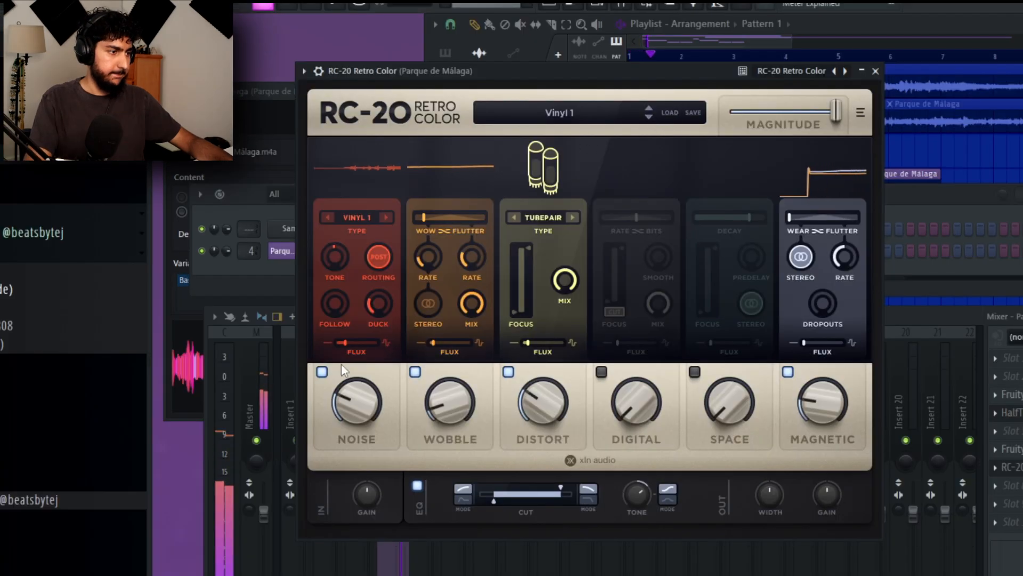
pyautogui.click(322, 371)
pyautogui.click(695, 371)
pyautogui.moveTo(729, 406); pyautogui.dragTo(731, 342)
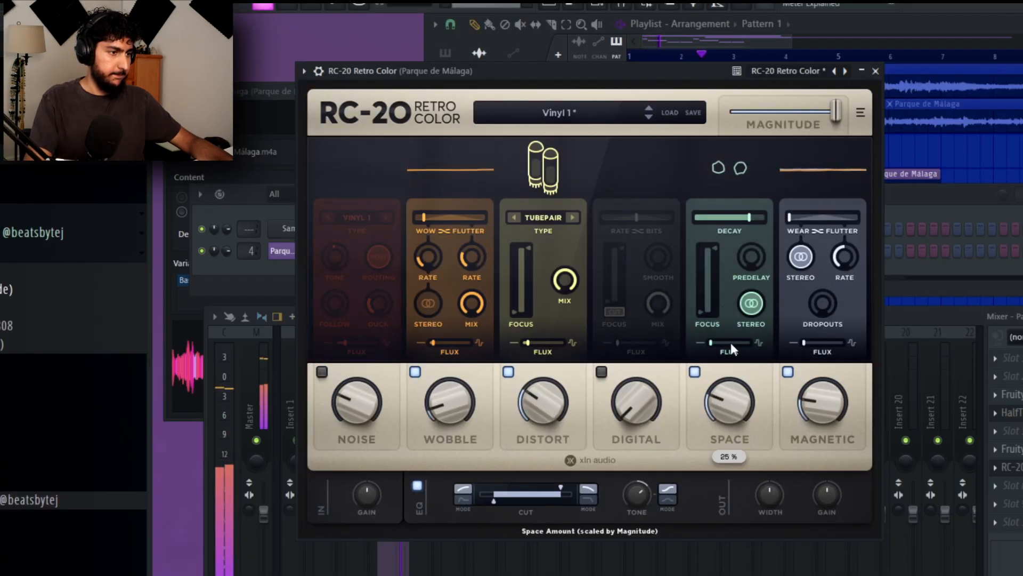
pyautogui.scroll(1, 706, 377)
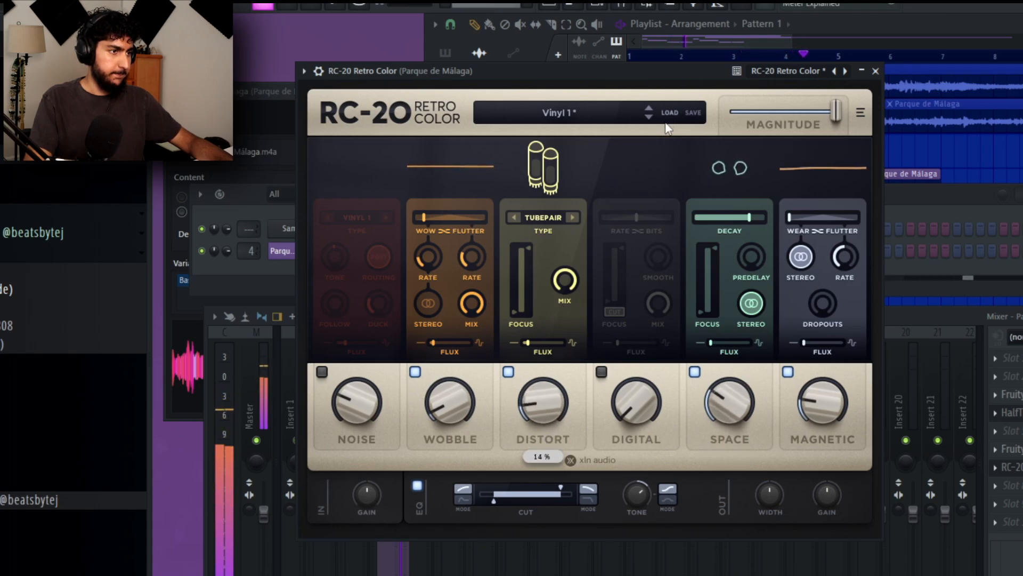
# - Disable RC-20's Wobble module, set Space to 36% and raise the low cut in its EQ
pyautogui.click(415, 372)
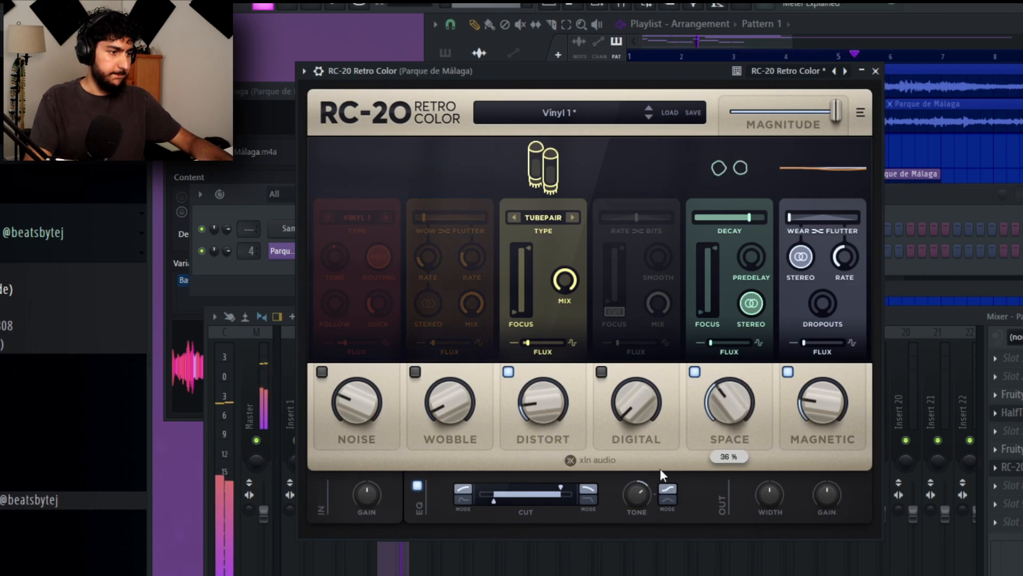
pyautogui.moveTo(492, 500); pyautogui.dragTo(505, 502)
pyautogui.click(463, 500)
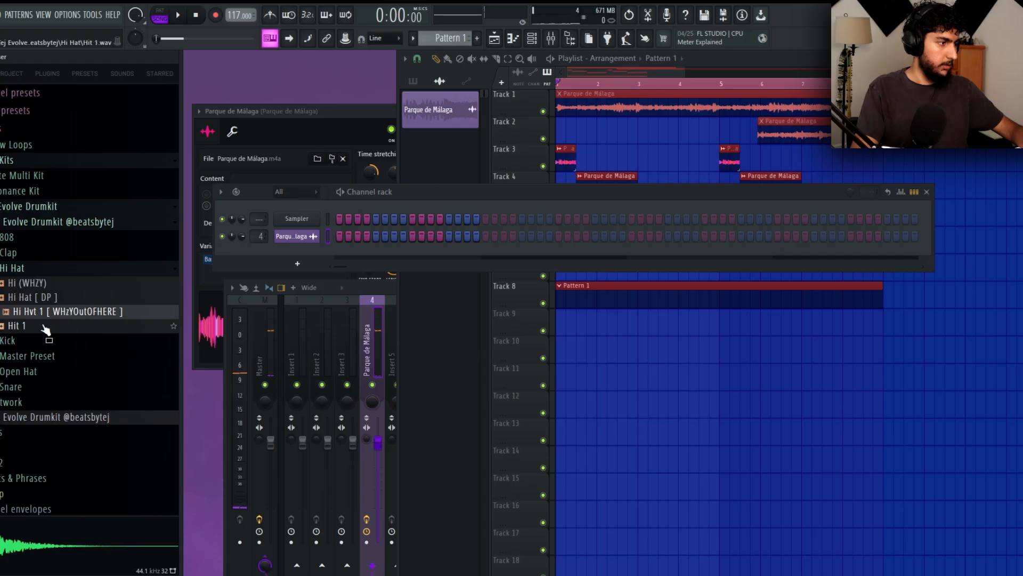
# - Add the Hi Hat [ DP ] sample from the Evolve Drumkit to the channel rack
pyautogui.click(58, 299)
pyautogui.moveTo(304, 256); pyautogui.dragTo(301, 254)
# - Browse to the Snare folder in the Resonance Multi Kit's Drumkit
pyautogui.click(34, 223)
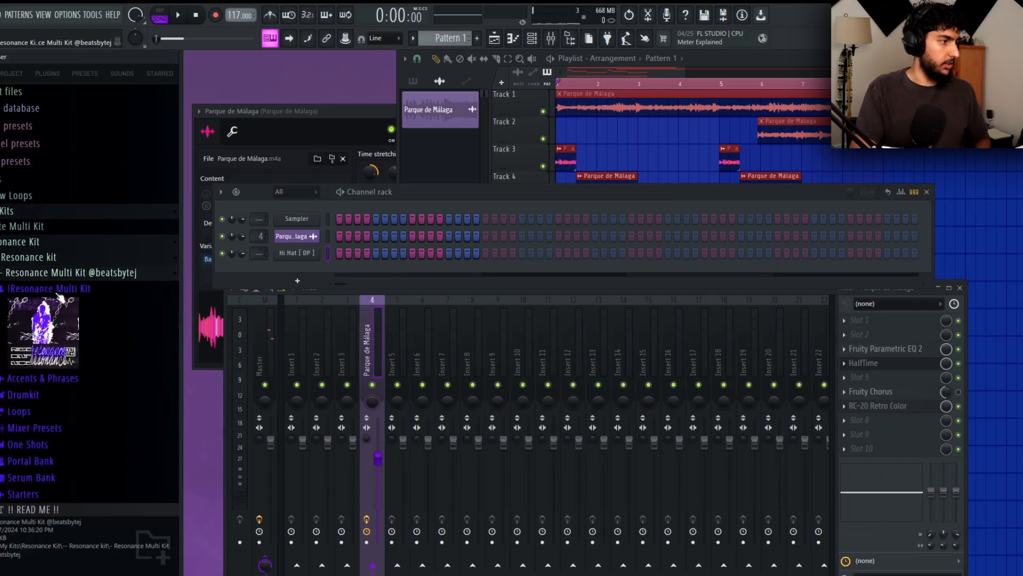
pyautogui.scroll(3, 34, 223)
pyautogui.click(26, 221)
pyautogui.scroll(-4, 57, 315)
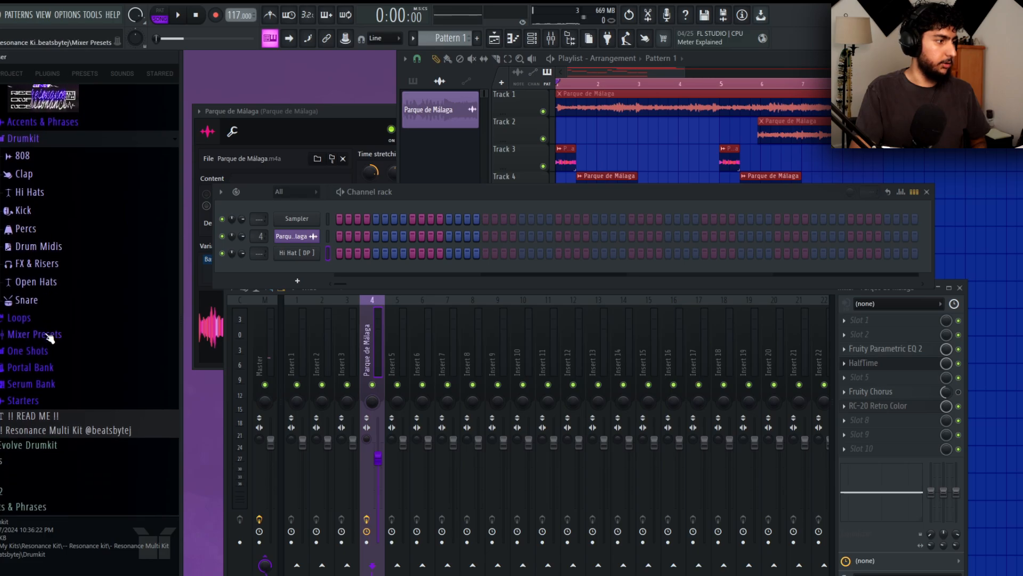
pyautogui.click(25, 296)
# - Audition the kit's snares and add Snare - Getting There to the channel rack as a new channel
pyautogui.click(80, 342)
pyautogui.click(50, 417)
pyautogui.click(101, 400)
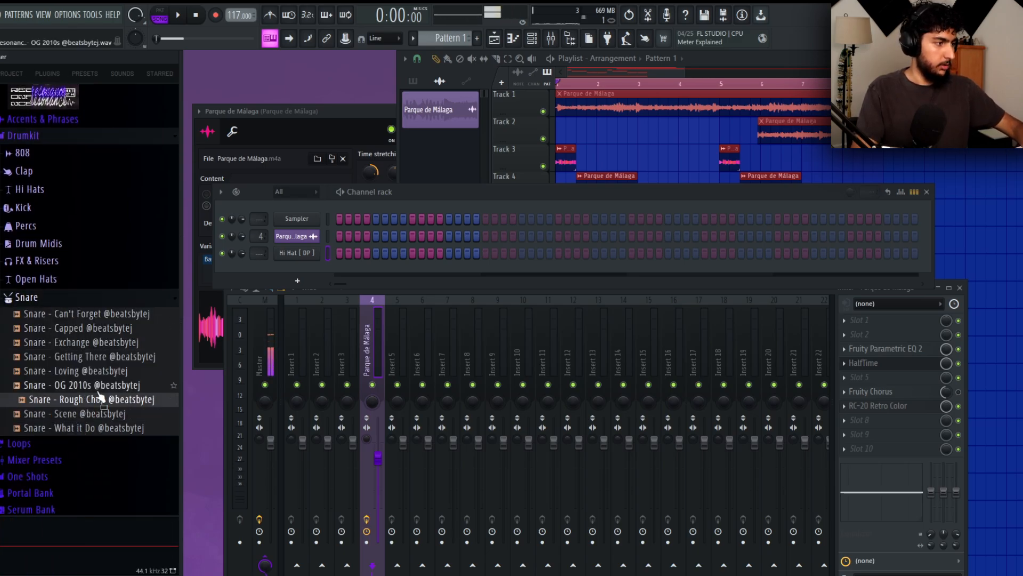
pyautogui.click(101, 384)
pyautogui.click(91, 360)
pyautogui.click(93, 372)
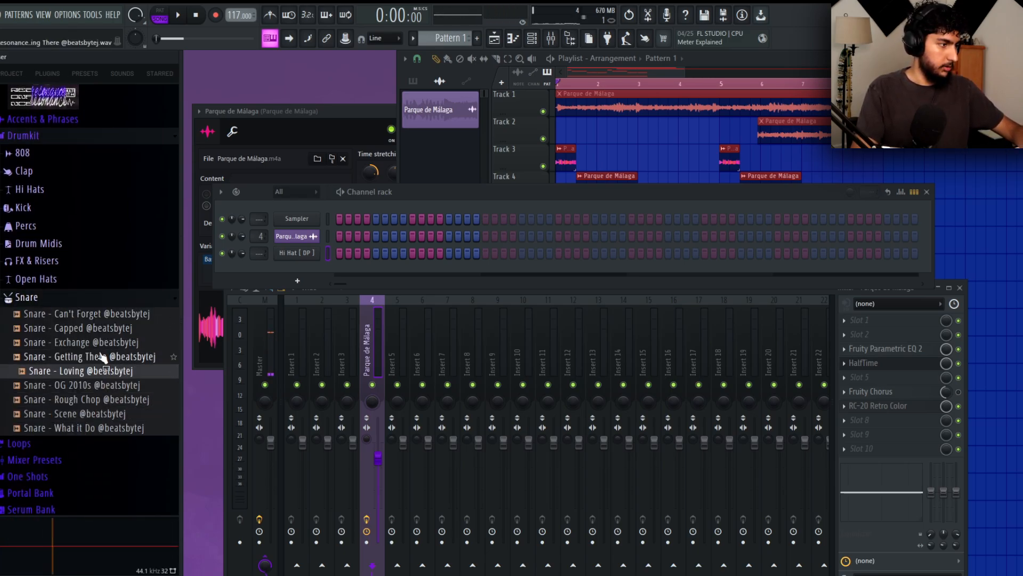
pyautogui.moveTo(103, 357); pyautogui.dragTo(308, 270)
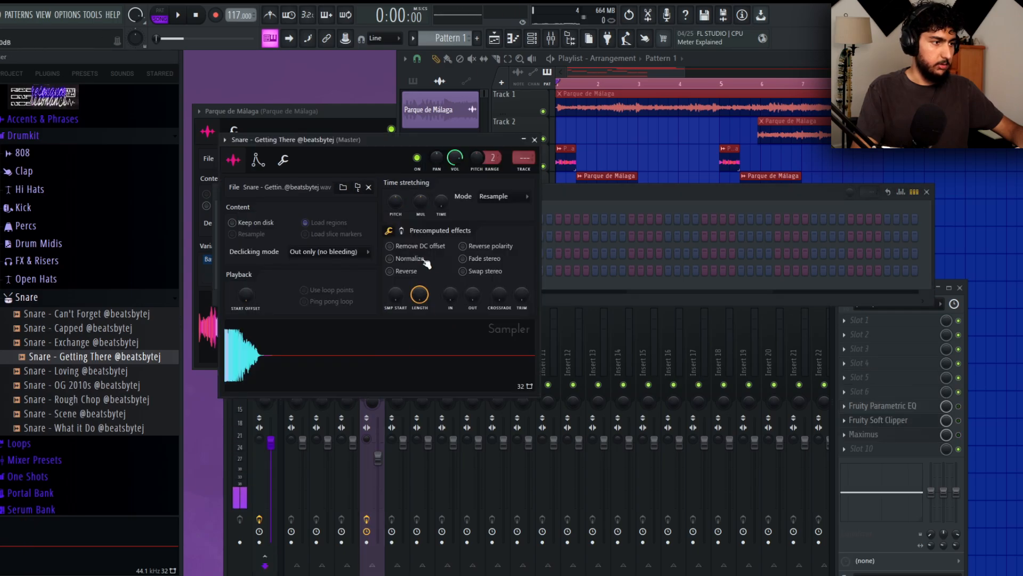
# - Program a snare hit on the third beat of each of the four bars while the loop plays
pyautogui.click(605, 219)
pyautogui.press('space')
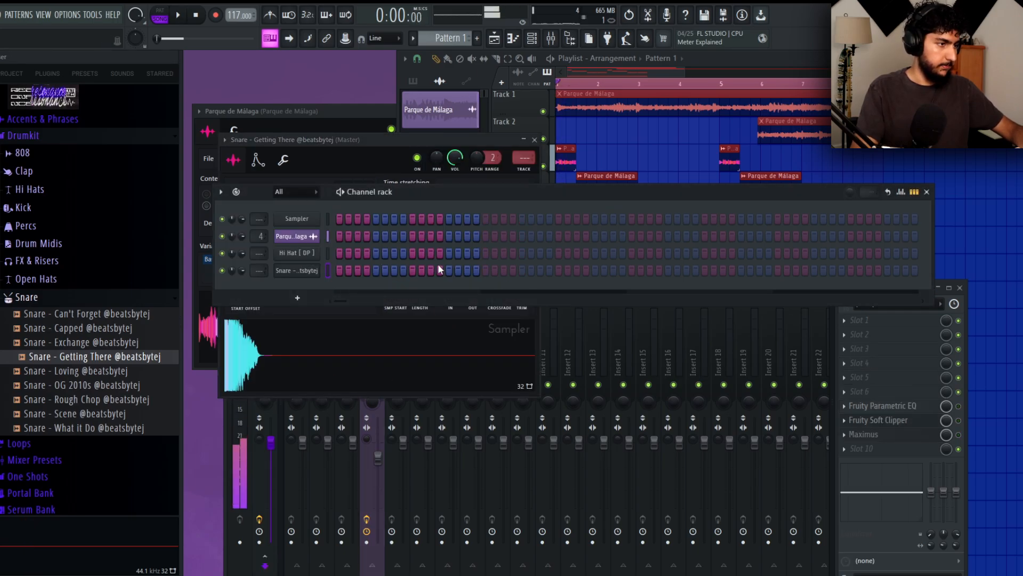
pyautogui.click(414, 270)
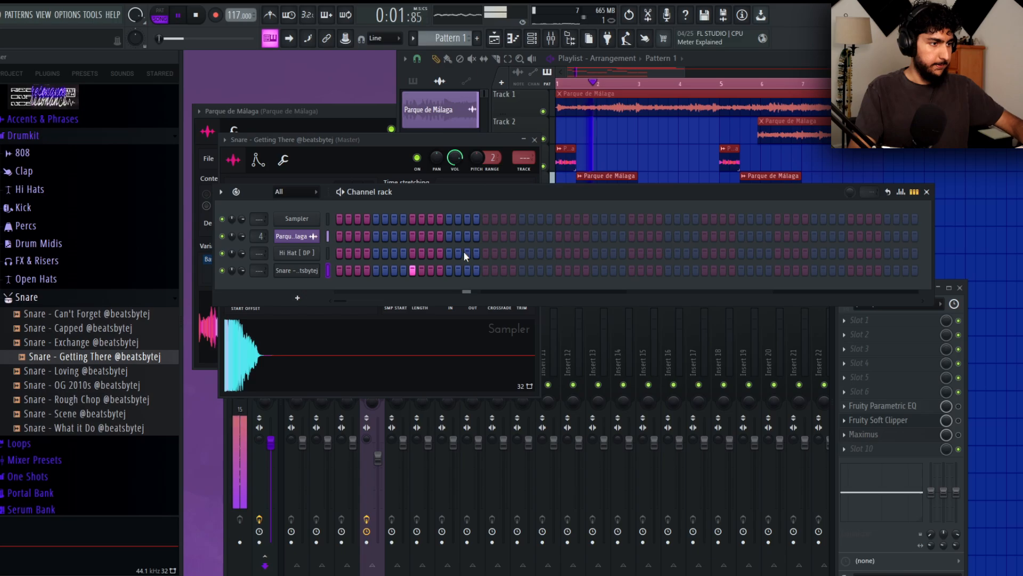
pyautogui.rightClick(305, 270)
pyautogui.click(343, 270)
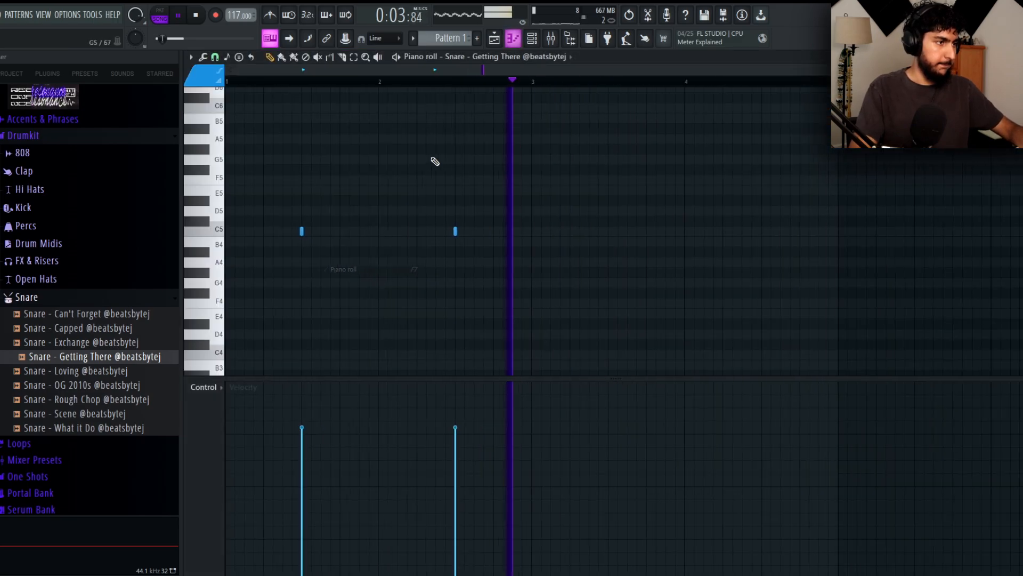
pyautogui.press('space')
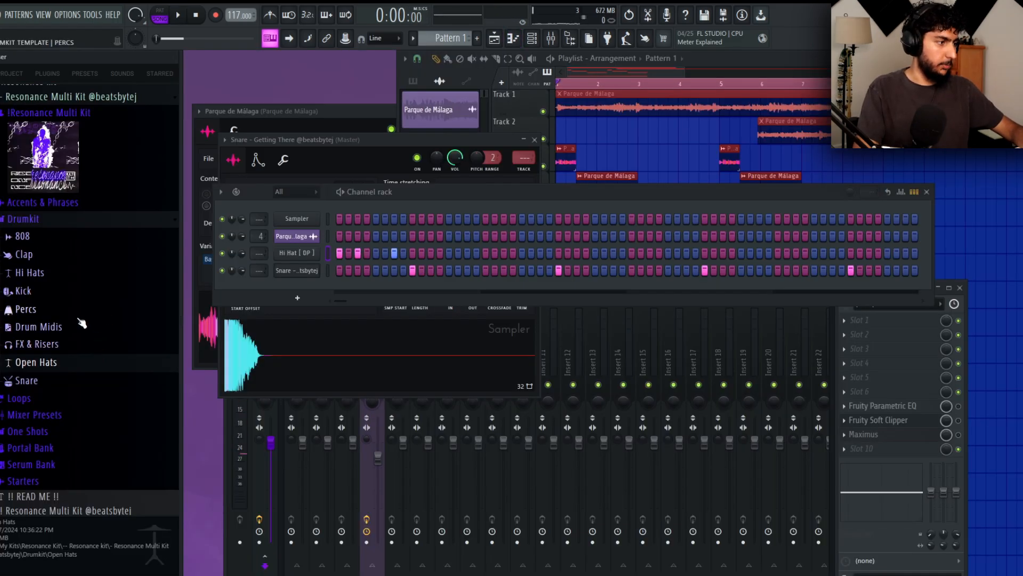
# - Load the HiHat - again (122 bpm) drum MIDI onto the Hi Hat [ DP ] channel and play it with the loop
pyautogui.click(82, 325)
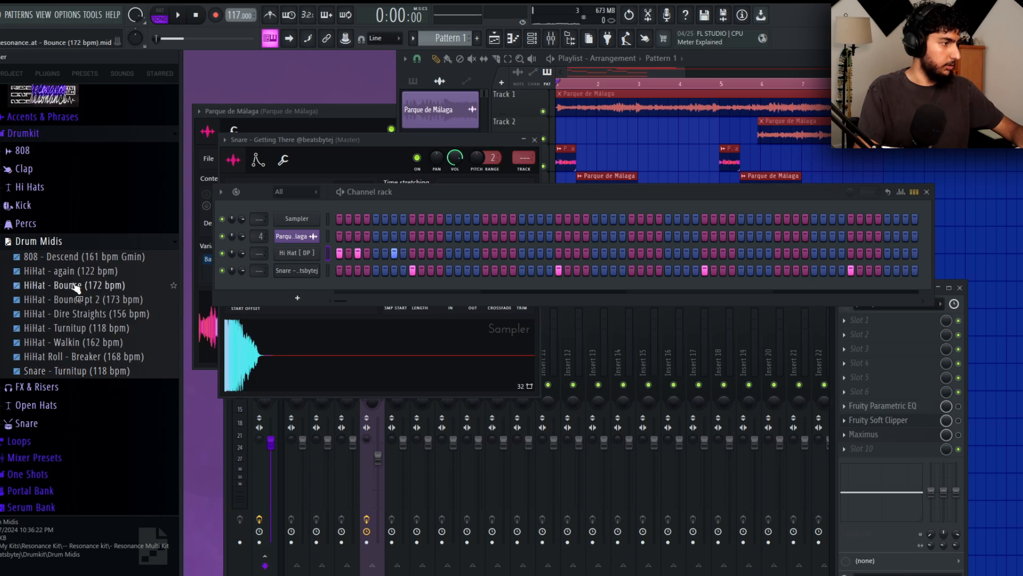
pyautogui.moveTo(104, 270); pyautogui.dragTo(303, 250)
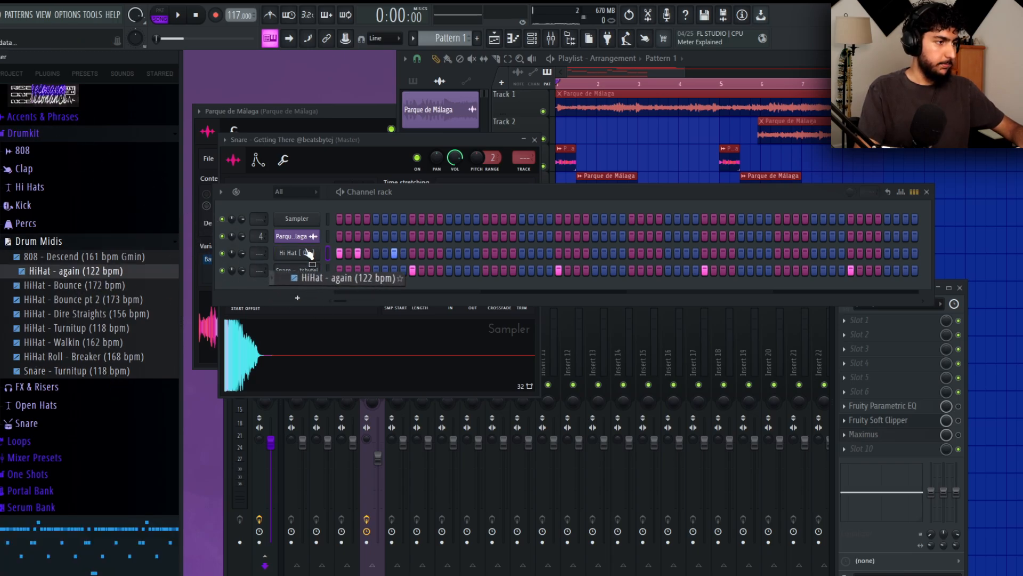
pyautogui.click(607, 369)
pyautogui.press('space')
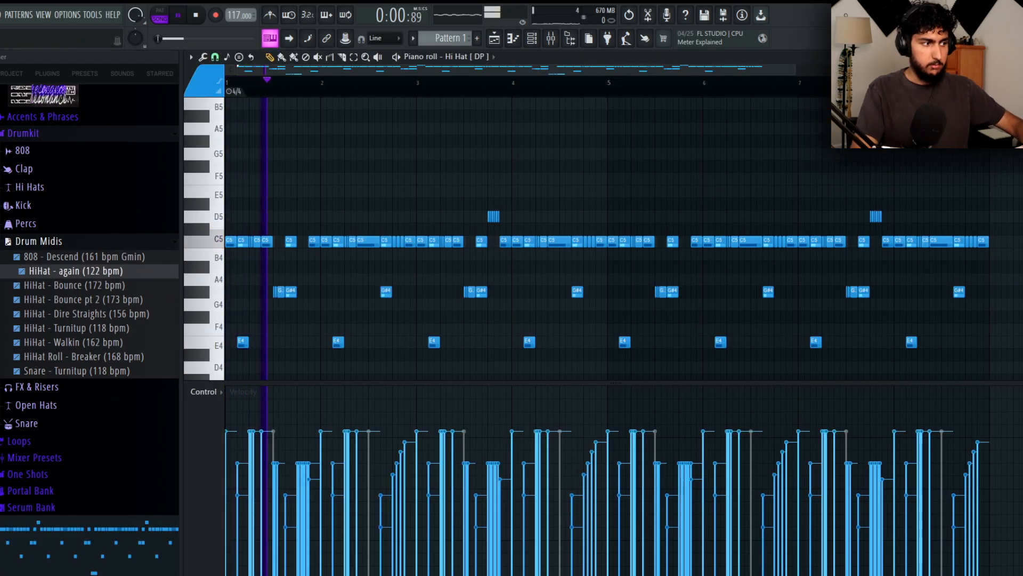
# - Move the first B3 hi-hat roll one bar later, to the end of bar 2, and listen through the pattern
pyautogui.scroll(-3, 561, 160)
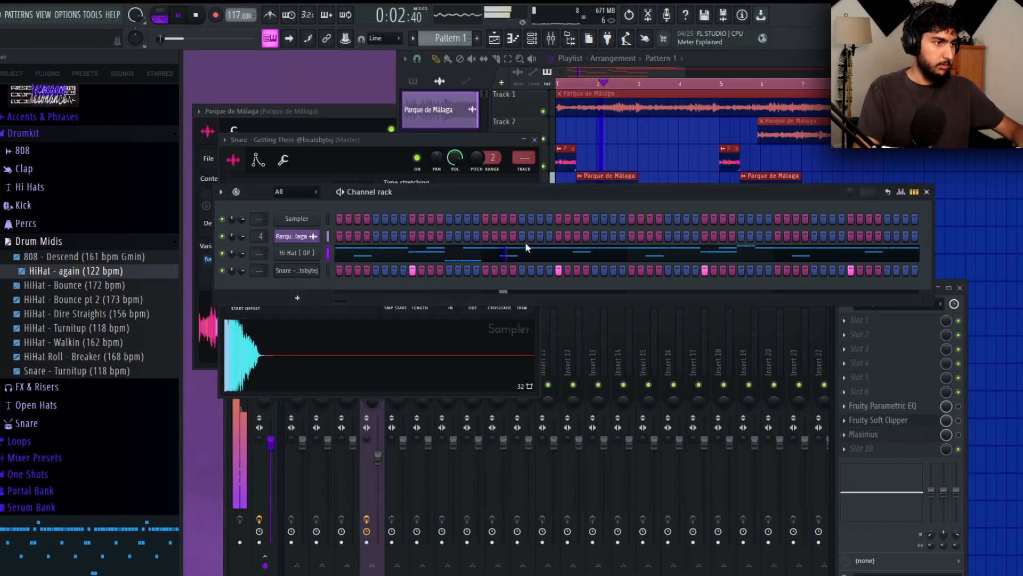
pyautogui.click(535, 247)
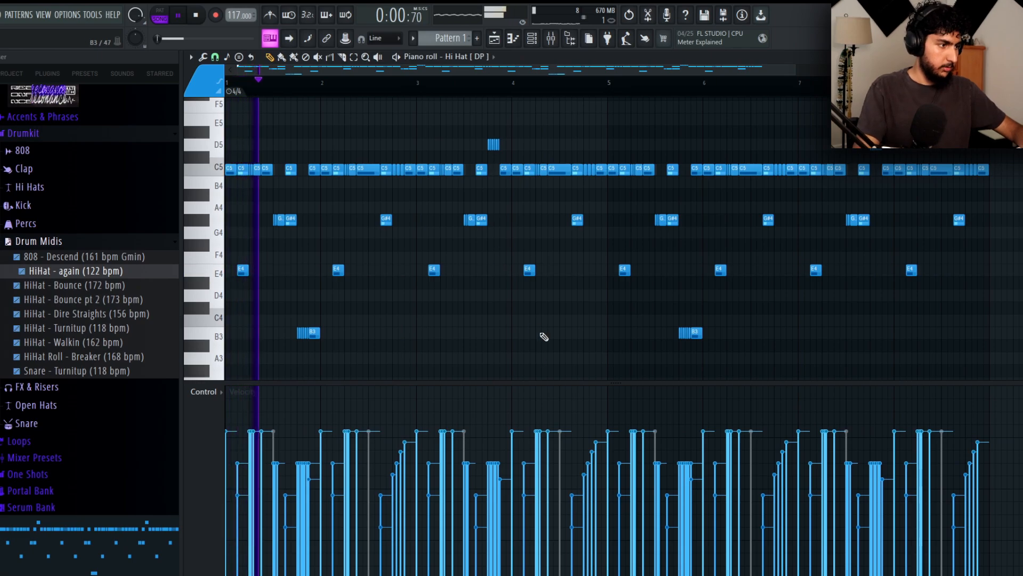
pyautogui.press('space')
pyautogui.moveTo(309, 333); pyautogui.dragTo(405, 333)
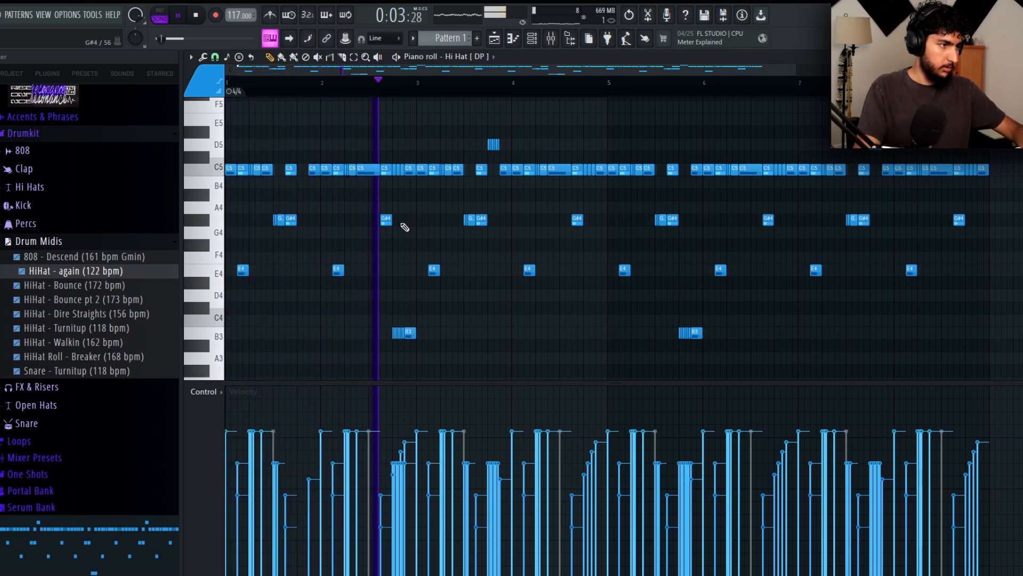
pyautogui.scroll(2, 415, 227)
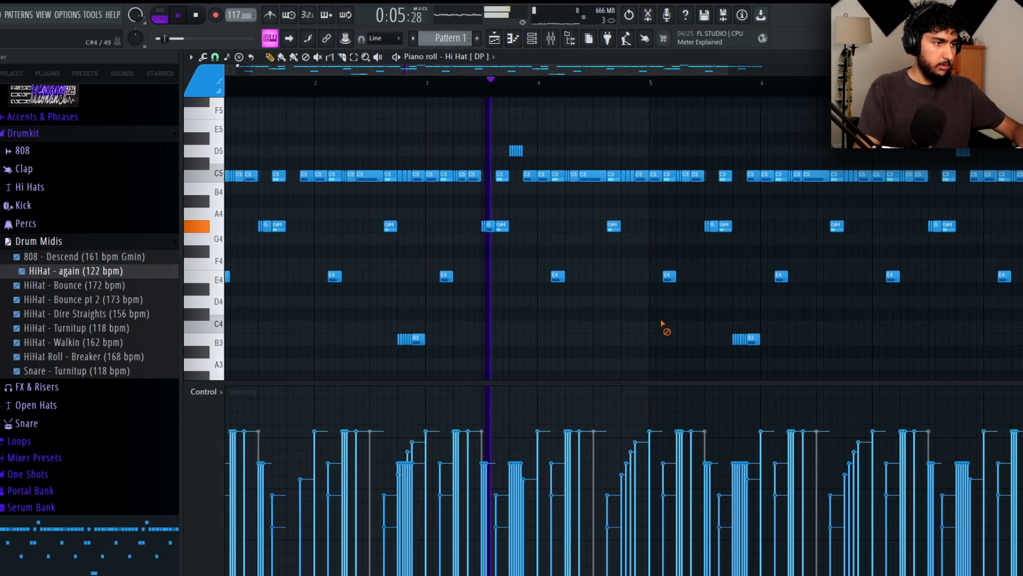
pyautogui.scroll(-3, 734, 291)
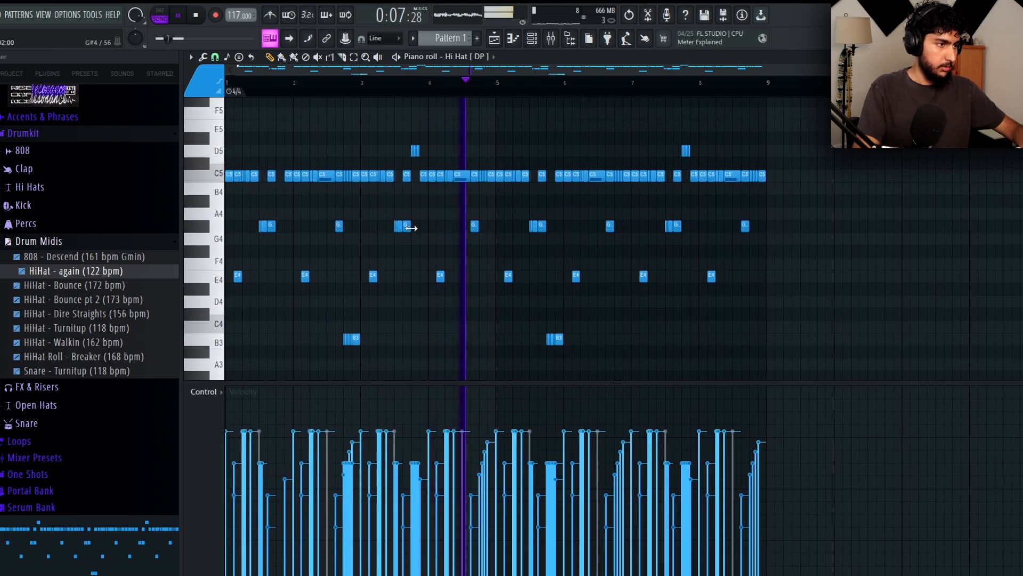
# - Delete the group of G#4 hi-hat notes in the middle of bar 3 and listen to the pattern
pyautogui.scroll(2, 529, 217)
pyautogui.rightClick(383, 226)
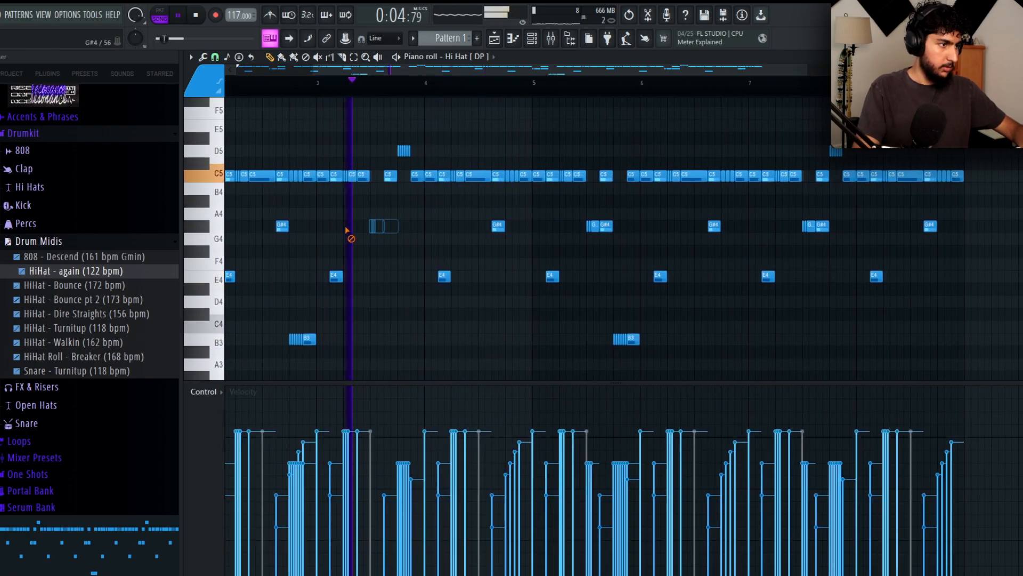
pyautogui.scroll(-1, 490, 246)
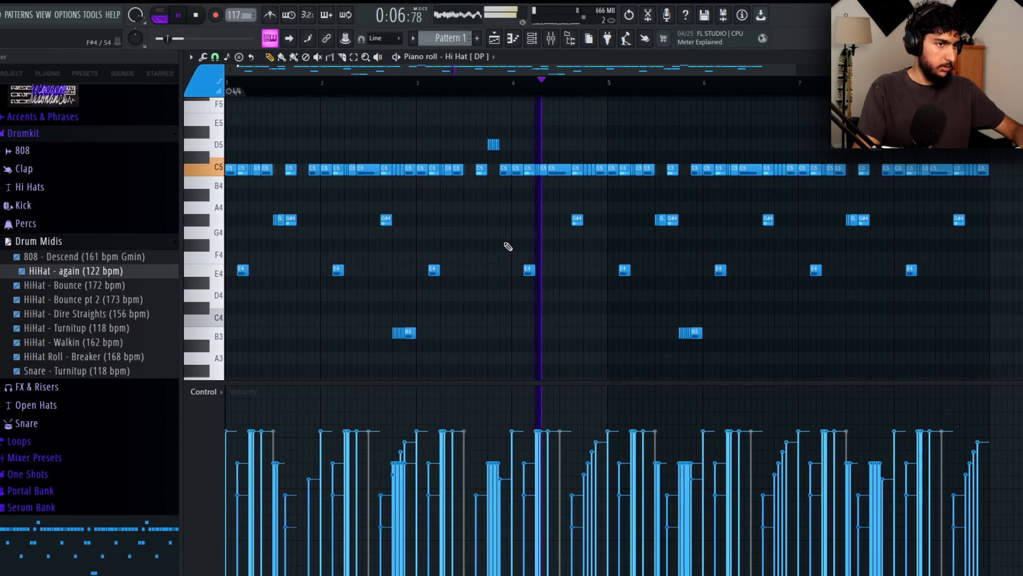
pyautogui.scroll(-3, 766, 189)
pyautogui.scroll(2, 831, 240)
pyautogui.scroll(-1, 874, 279)
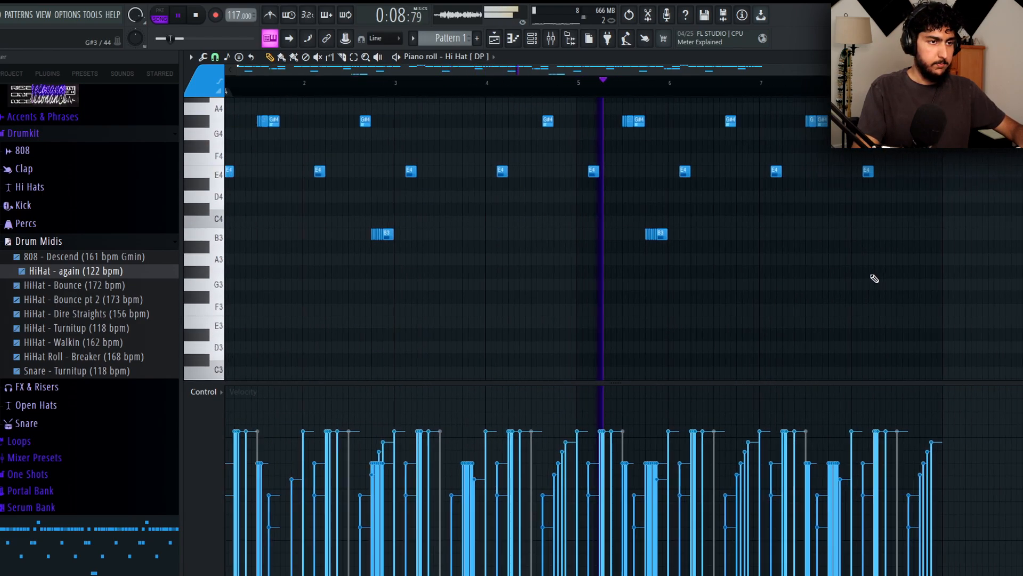
# - Replace the hi-hat notes from bar 5 onward with a duplicate of the edited first four bars
pyautogui.scroll(1, 948, 305)
pyautogui.press('space')
pyautogui.moveTo(970, 365); pyautogui.dragTo(570, 115)
pyautogui.press('Delete')
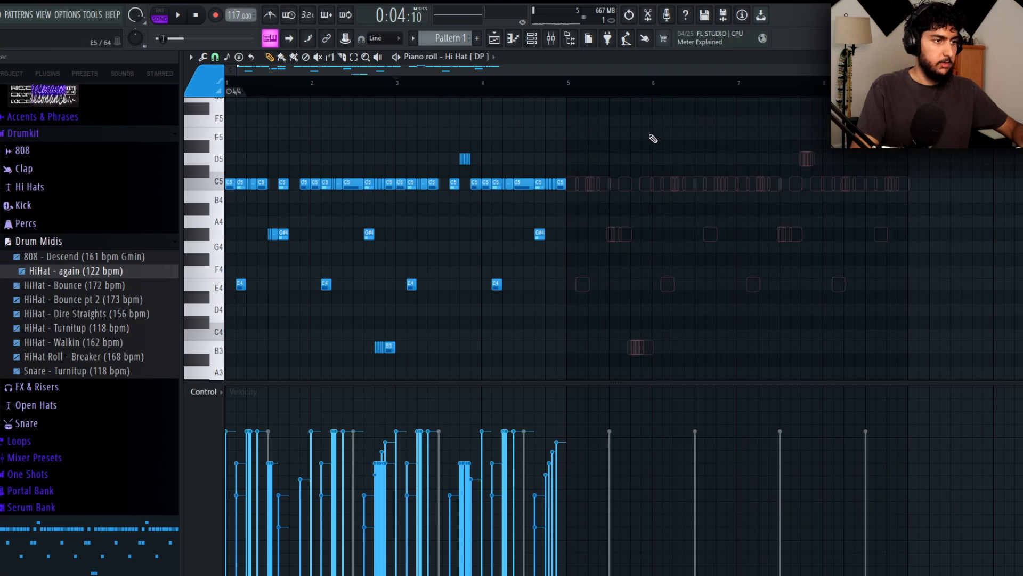
pyautogui.hotkey('ctrl', 'b')
pyautogui.press('space')
pyautogui.press('Escape')
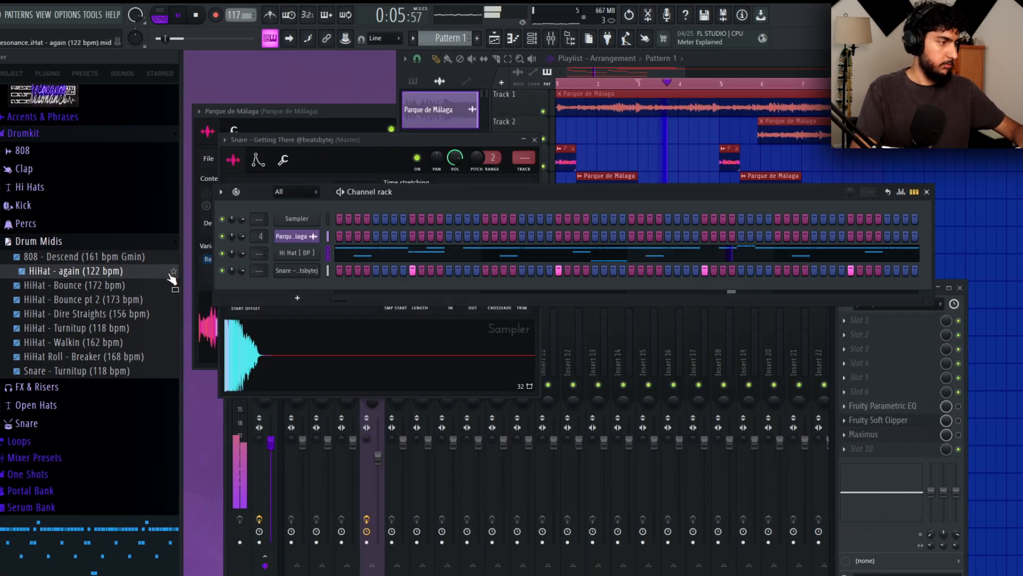
# - Find the open hats in the Evolve Drumkit and add OPNHT [ WHzYOutOFHERE ] to the channel rack as a new channel
pyautogui.click(69, 245)
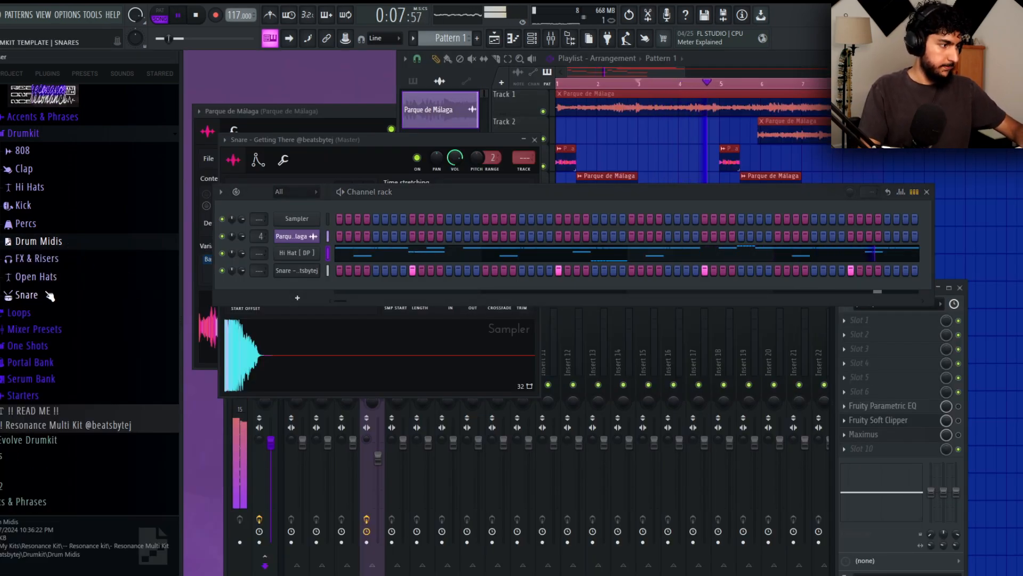
pyautogui.scroll(-4, 85, 260)
pyautogui.click(55, 268)
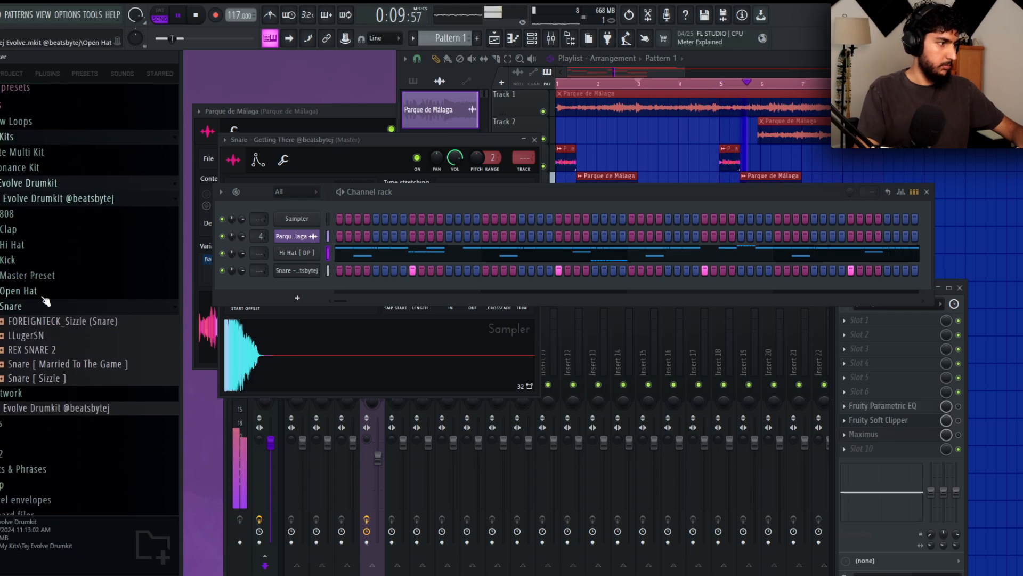
pyautogui.click(45, 291)
pyautogui.click(51, 362)
pyautogui.moveTo(50, 362); pyautogui.dragTo(311, 288)
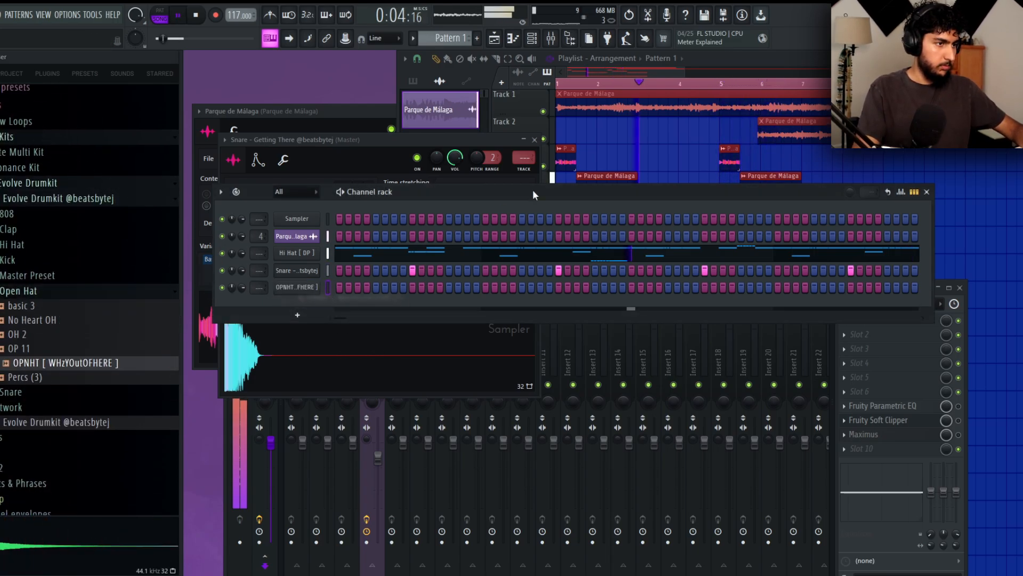
# - Restart the loop and program C5 open-hat hits on the second beat of bars 2 and 6
pyautogui.click(558, 84)
pyautogui.moveTo(313, 199); pyautogui.dragTo(318, 196)
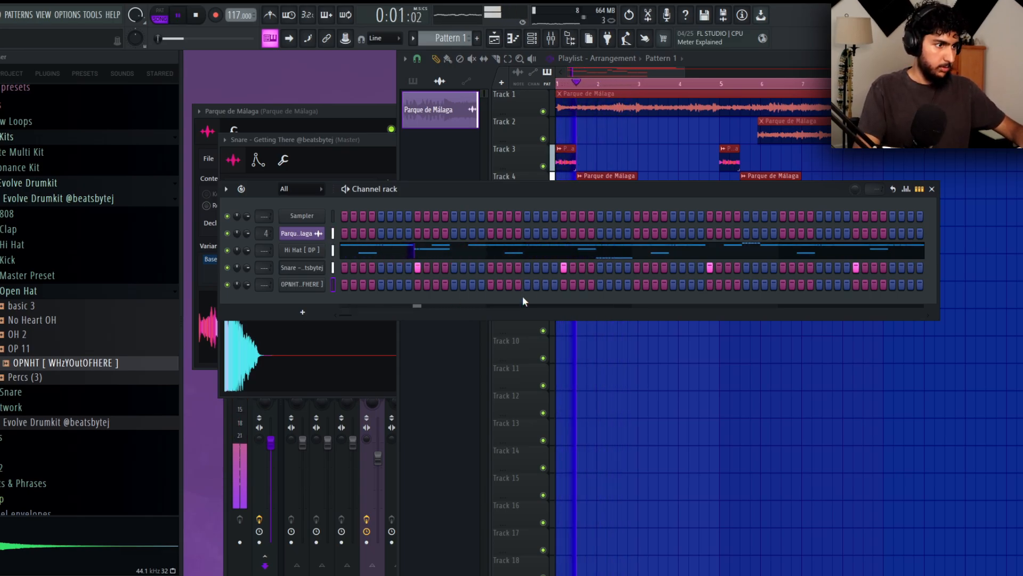
pyautogui.rightClick(317, 288)
pyautogui.click(346, 285)
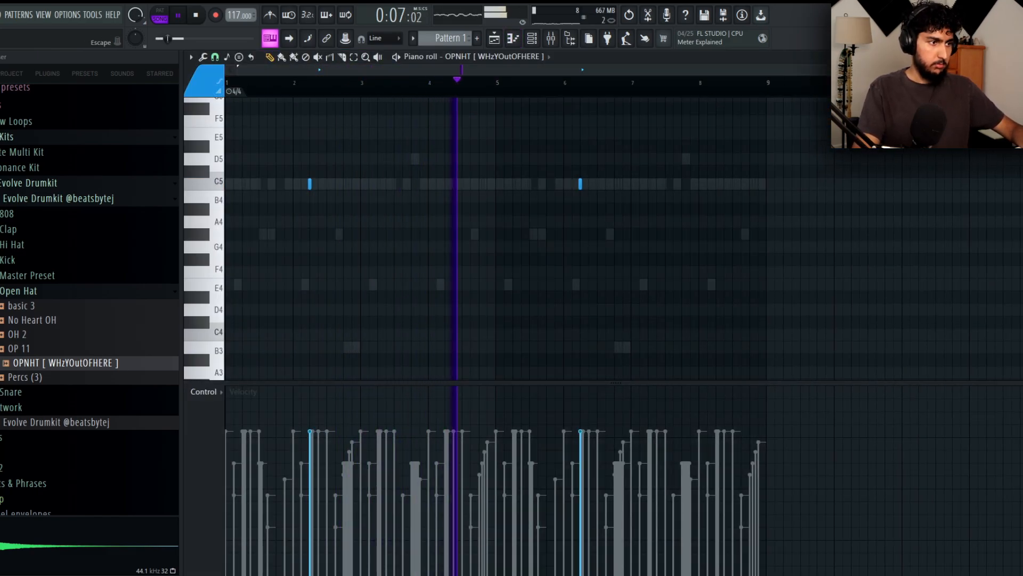
pyautogui.click(491, 223)
pyautogui.scroll(2, 490, 224)
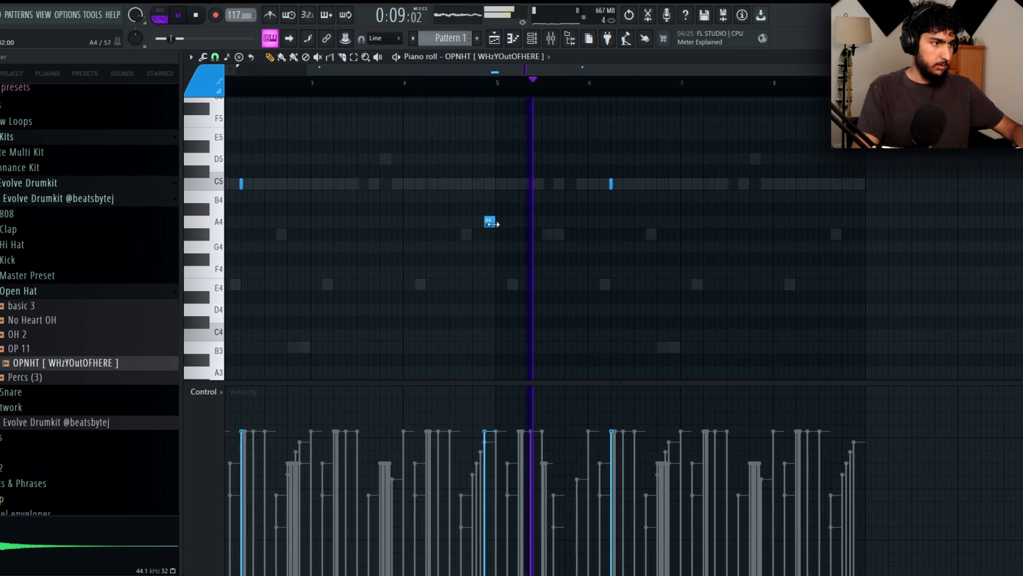
pyautogui.rightClick(490, 223)
pyautogui.scroll(-2, 856, 185)
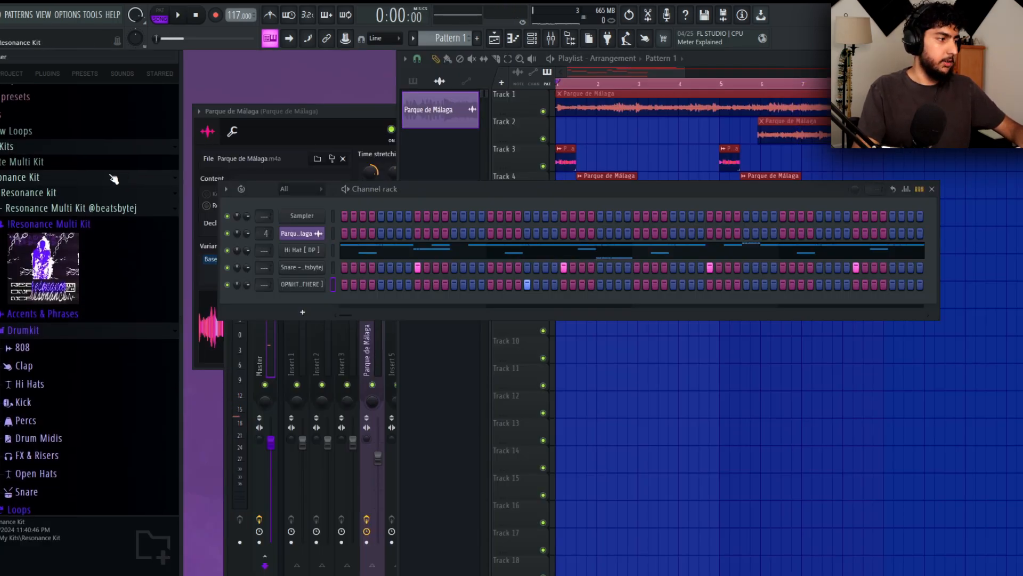
# - Add 808 - Wheezy from the Resonance drumkit as a new channel and look at its volume envelope
pyautogui.scroll(-3, 114, 179)
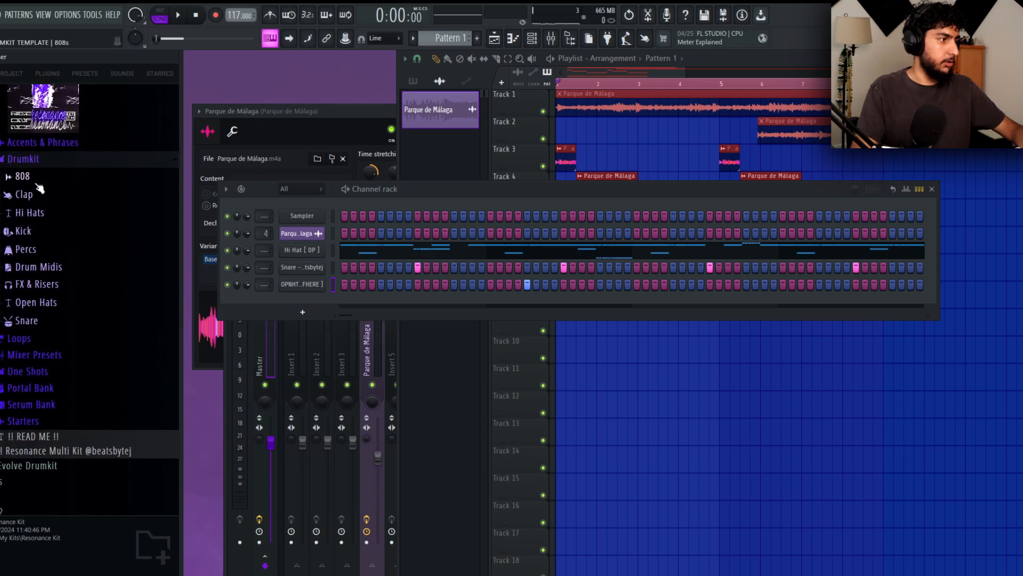
pyautogui.click(37, 180)
pyautogui.click(65, 238)
pyautogui.click(88, 366)
pyautogui.moveTo(380, 327); pyautogui.dragTo(537, 264)
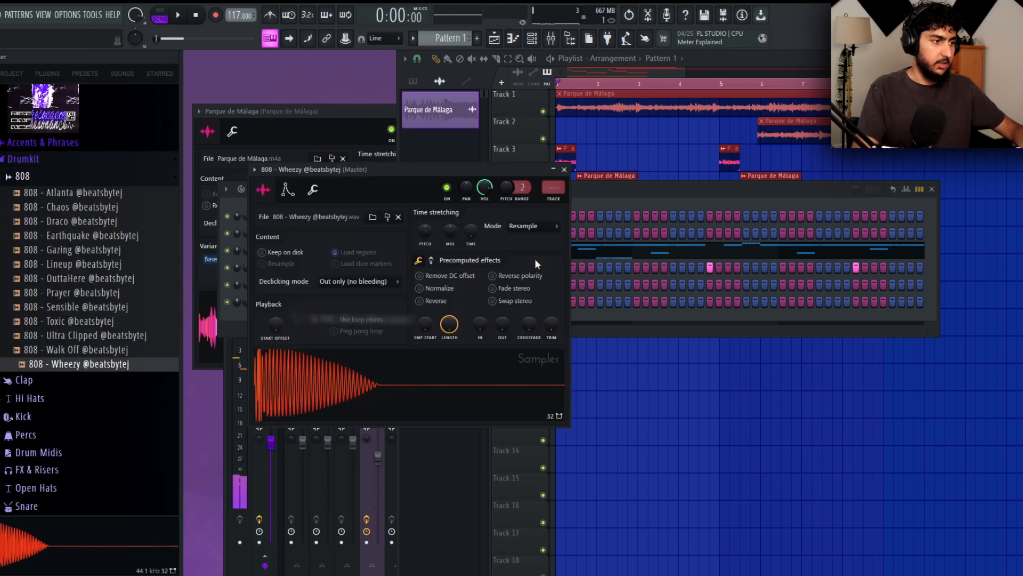
pyautogui.click(288, 191)
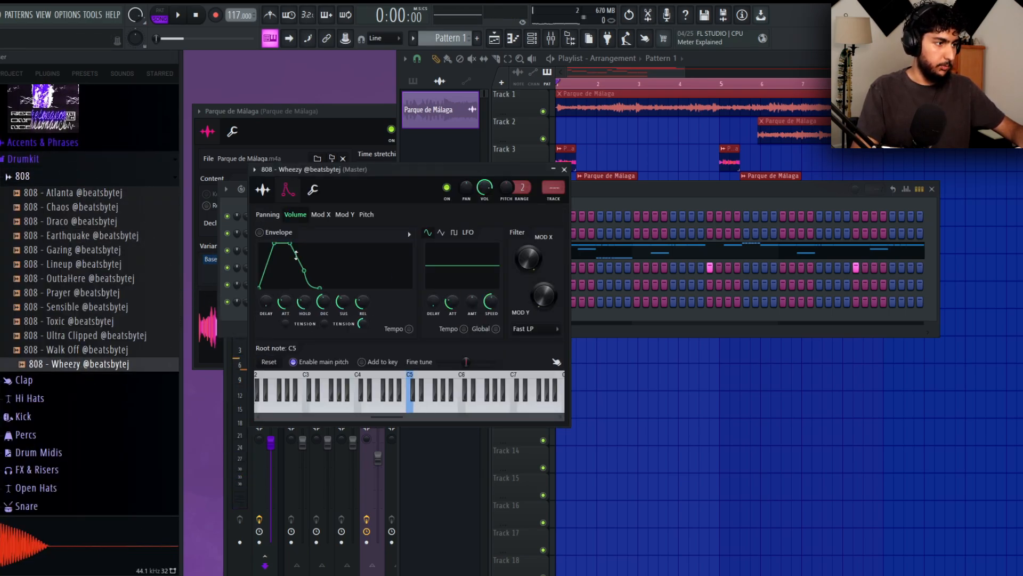
pyautogui.click(642, 205)
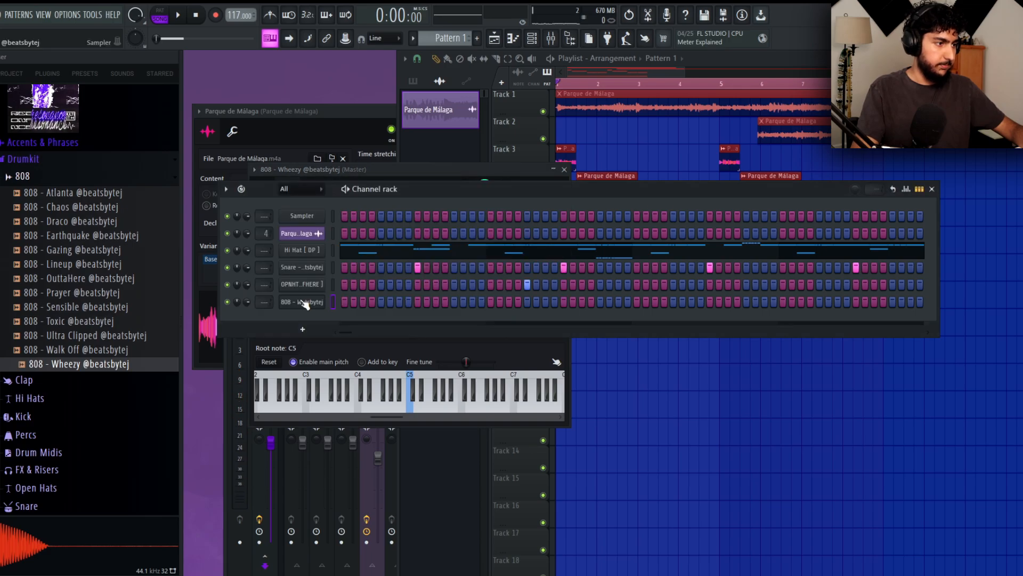
# - Write a gapless two-bar 808 line with three G5 notes and a bar-long F#5 note, and duplicate it into bars 3 and 4
pyautogui.rightClick(309, 303)
pyautogui.click(349, 302)
pyautogui.press('space')
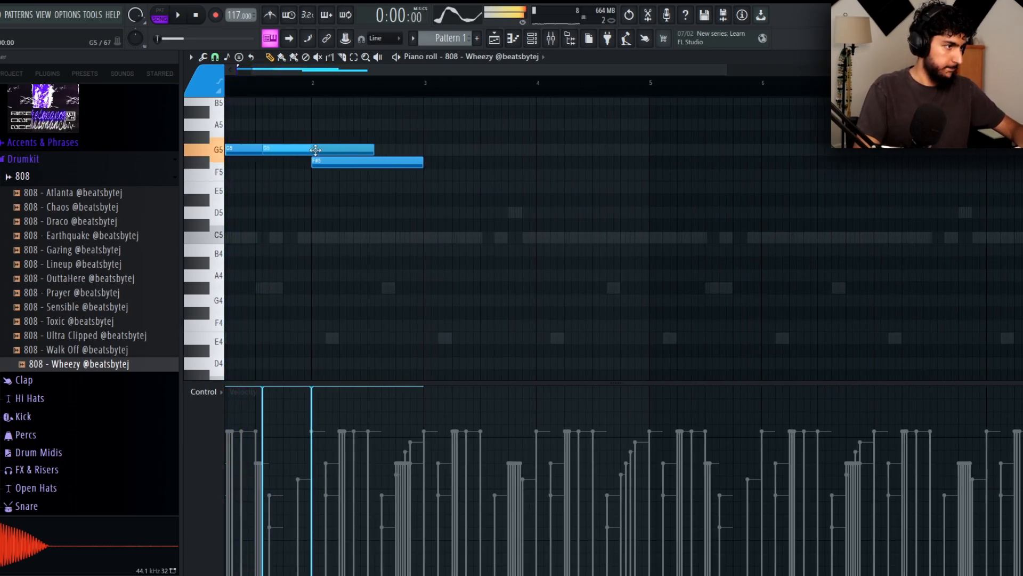
pyautogui.moveTo(305, 147)
pyautogui.mouseDown()
pyautogui.moveTo(406, 171)
pyautogui.moveTo(450, 251)
pyautogui.moveTo(498, 247)
pyautogui.mouseUp()
pyautogui.hotkey('ctrl', 'l')
pyautogui.scroll(-2, 465, 141)
pyautogui.click(392, 84)
pyautogui.press('space')
pyautogui.press('space')
pyautogui.rightClick(497, 247)
pyautogui.rightClick(483, 250)
pyautogui.press('space')
pyautogui.press('space')
pyautogui.hotkey('ctrl', 'b')
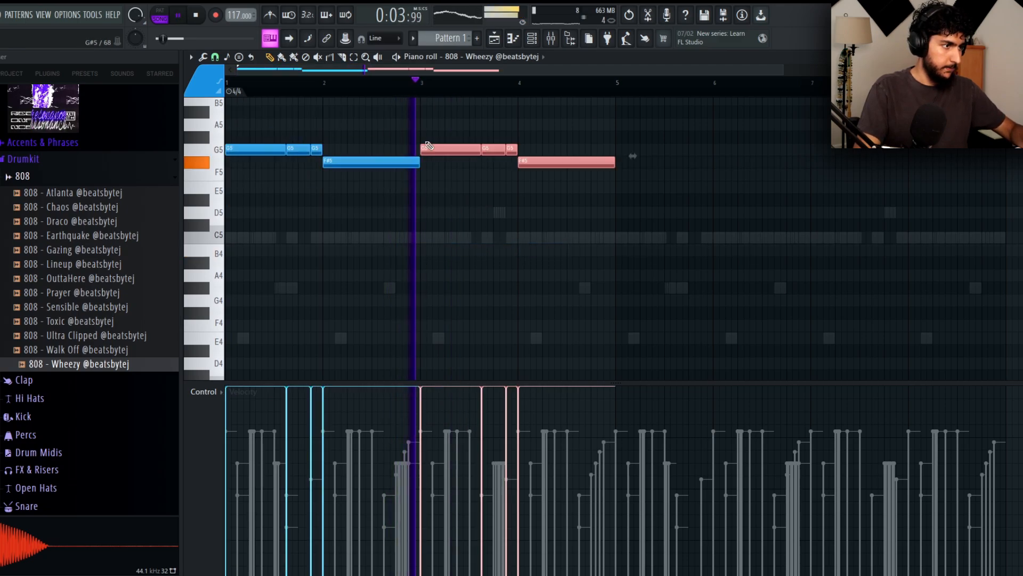
pyautogui.hotkey('ctrl', 'd')
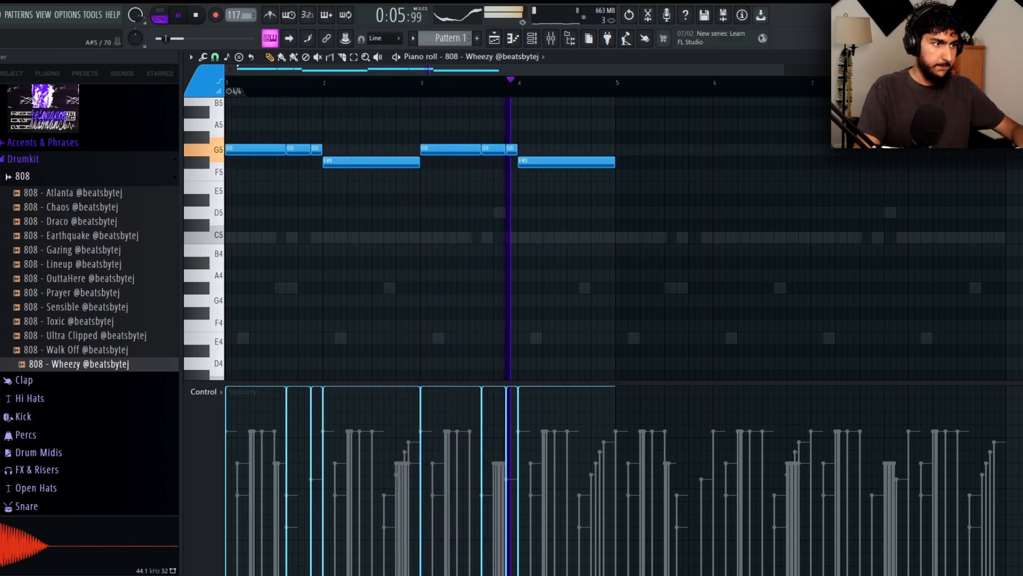
# - Break the F#5 note in bar 4 into three hits ending with the bar, and duplicate the four-bar line into bars 5 to 8
pyautogui.press('space')
pyautogui.moveTo(551, 164)
pyautogui.mouseDown()
pyautogui.moveTo(660, 164)
pyautogui.moveTo(618, 165)
pyautogui.mouseUp()
pyautogui.press('space')
pyautogui.hotkey('ctrl', 'l')
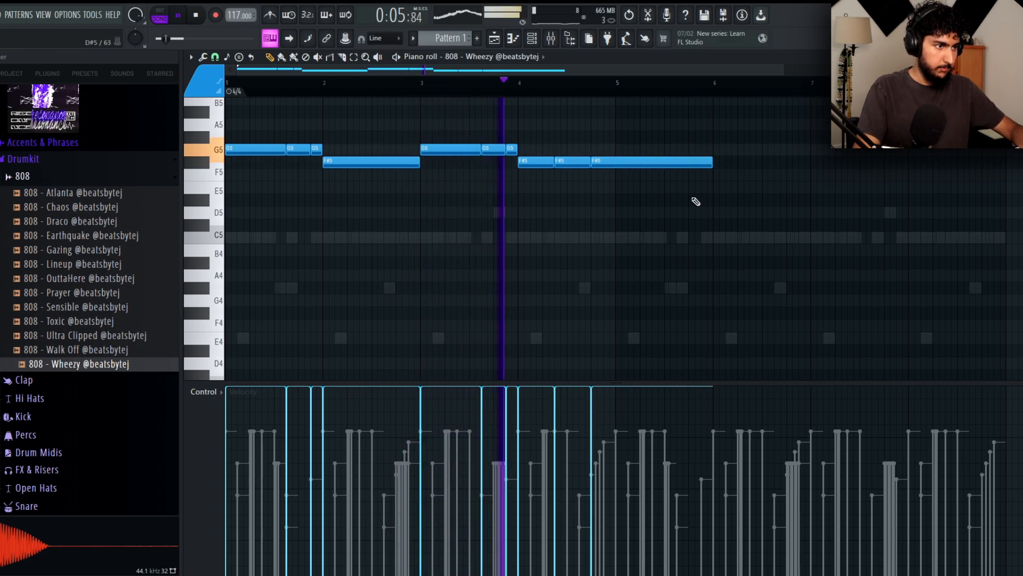
pyautogui.moveTo(714, 163); pyautogui.dragTo(614, 164)
pyautogui.hotkey('ctrl', 'b')
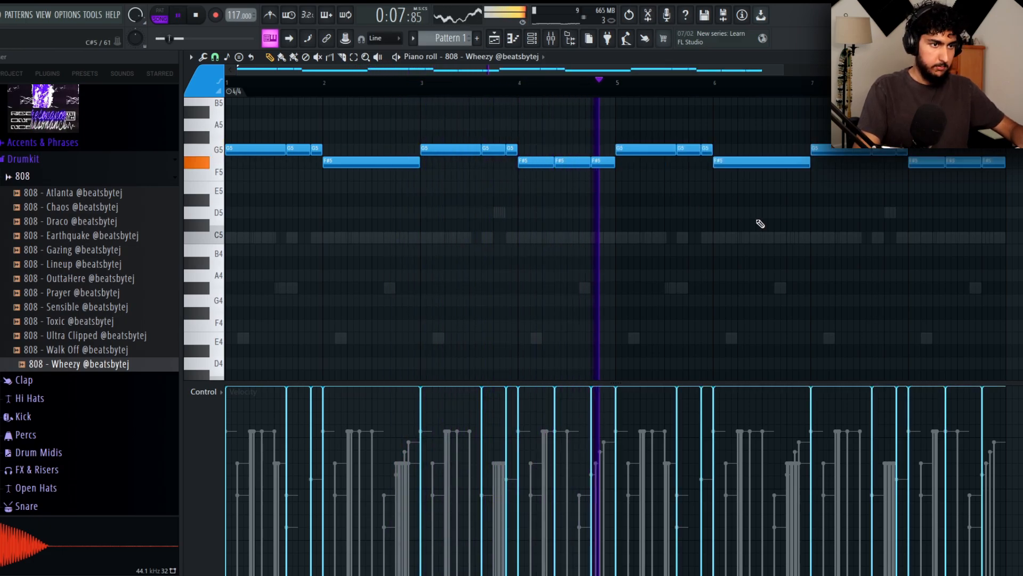
# - Clone the 808 - Wheezy channel and paste the 808 notes onto the clone
pyautogui.press('Escape')
pyautogui.rightClick(315, 303)
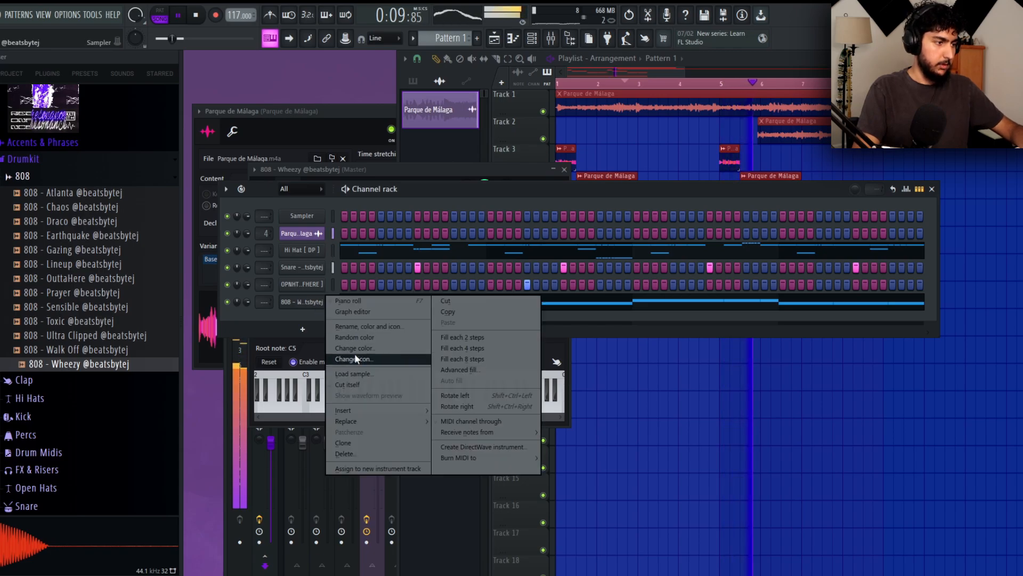
pyautogui.click(354, 354)
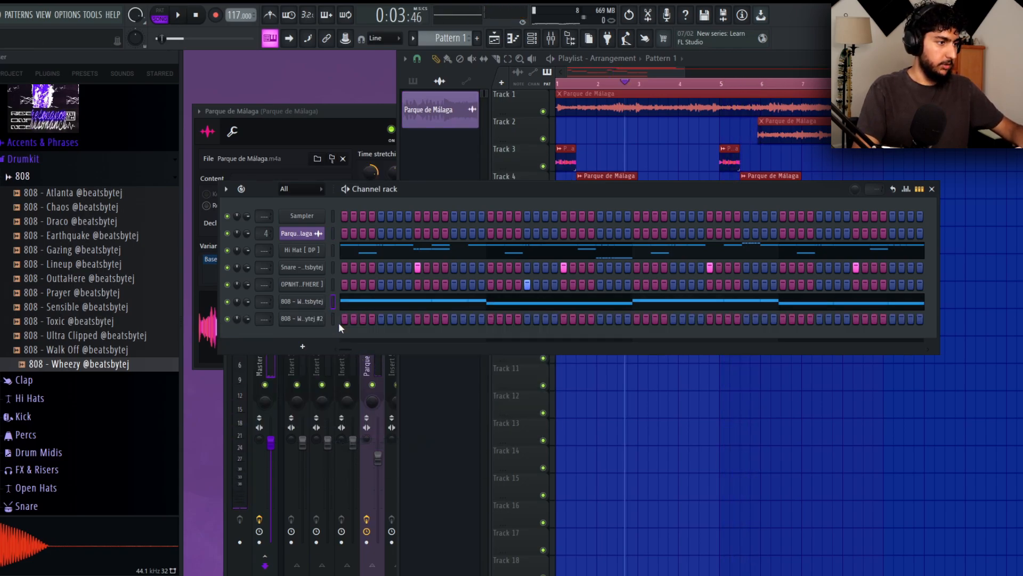
pyautogui.click(333, 319)
pyautogui.hotkey('ctrl', 'v')
pyautogui.click(370, 318)
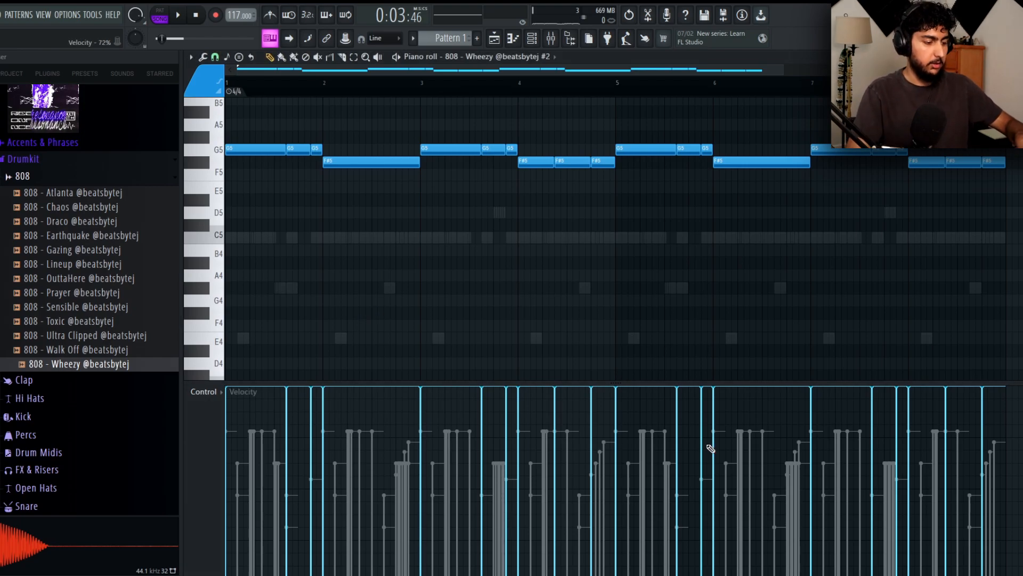
# - Flatten all the notes on the cloned 808 channel onto the single pitch B4
pyautogui.hotkey('alt', 'k')
pyautogui.press('Return')
pyautogui.press('Down')
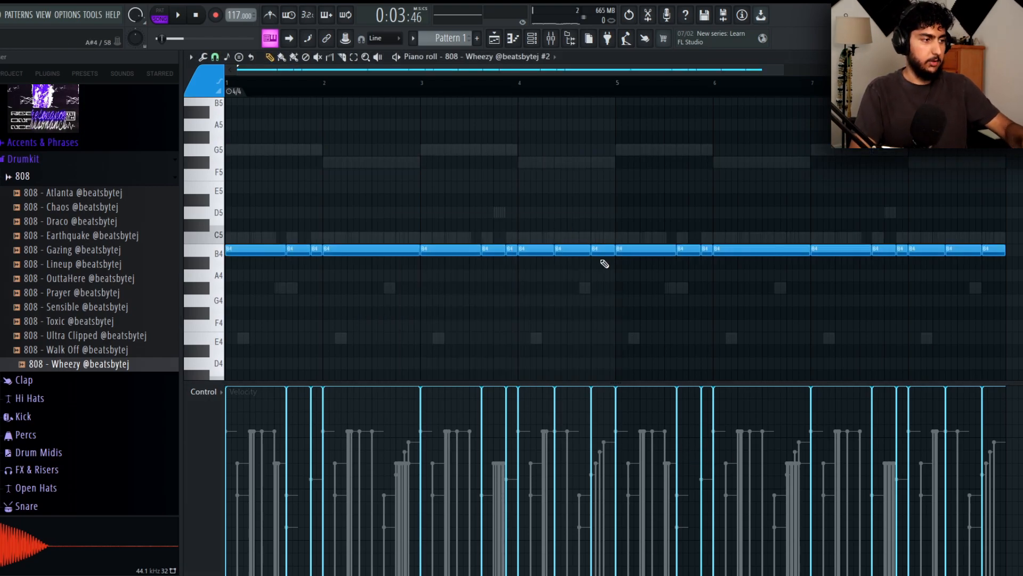
pyautogui.scroll(-1, 554, 155)
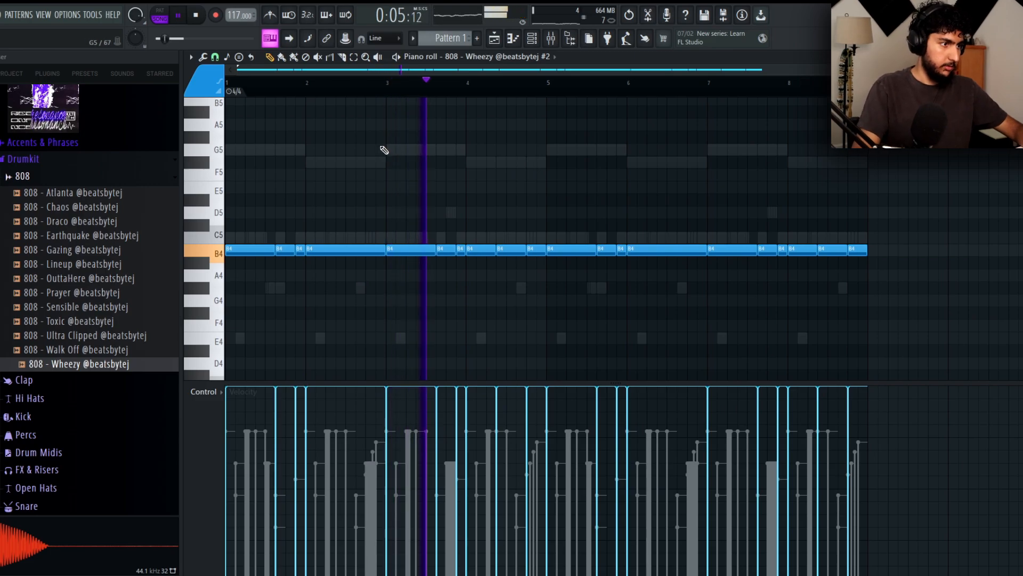
# - Reduce bar 1 of the cloned channel to one full-bar B4 note and split bar 2 to add a second hit
pyautogui.press('space')
pyautogui.press('space')
pyautogui.rightClick(286, 250)
pyautogui.rightClick(301, 250)
pyautogui.moveTo(274, 250); pyautogui.dragTo(304, 251)
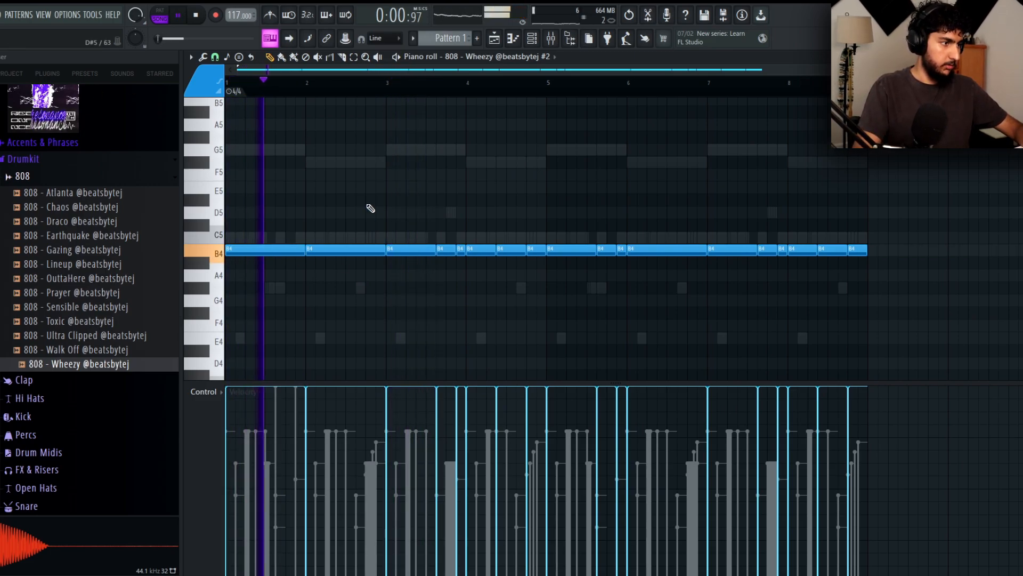
pyautogui.moveTo(383, 251)
pyautogui.mouseDown()
pyautogui.moveTo(353, 253)
pyautogui.moveTo(371, 255)
pyautogui.mouseUp()
pyautogui.click(374, 252)
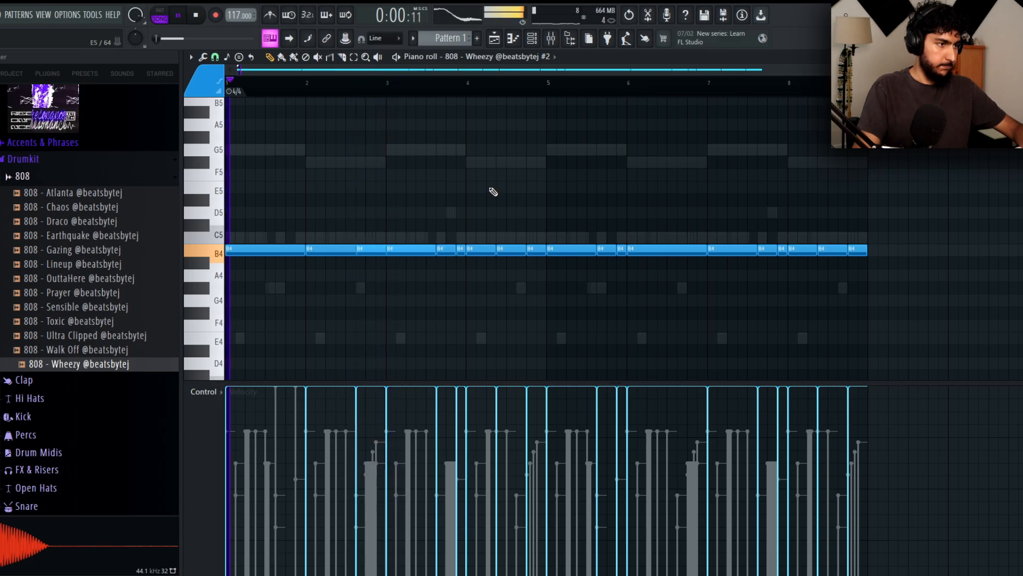
# - Delete all the B4 notes from bar 5 onward on the cloned channel
pyautogui.scroll(-4, 952, 266)
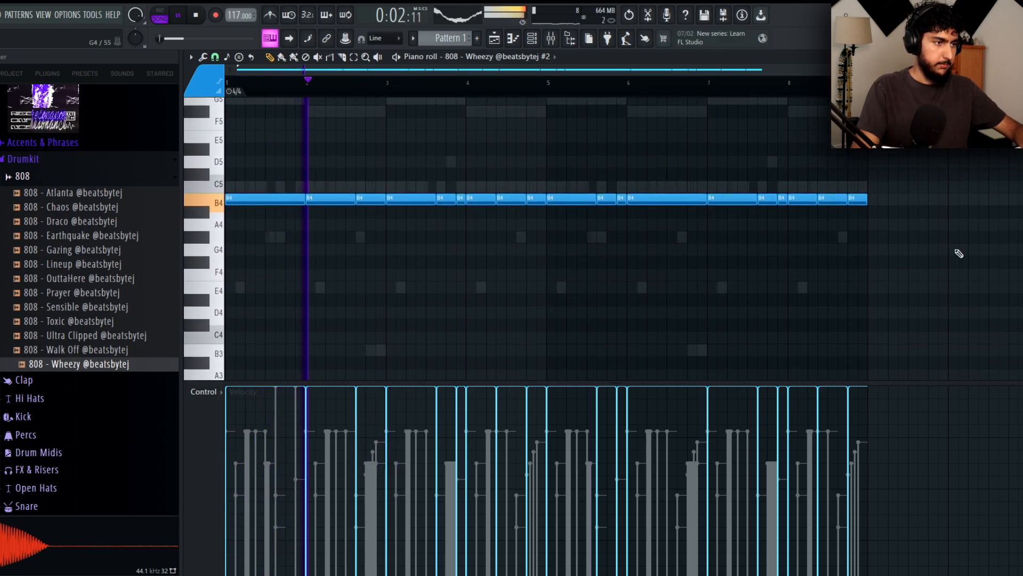
pyautogui.moveTo(962, 258); pyautogui.dragTo(549, 131)
pyautogui.press('Delete')
pyautogui.scroll(1, 629, 153)
pyautogui.keyDown('ctrl'); pyautogui.scroll(-1, 559, 192); pyautogui.keyUp('ctrl')
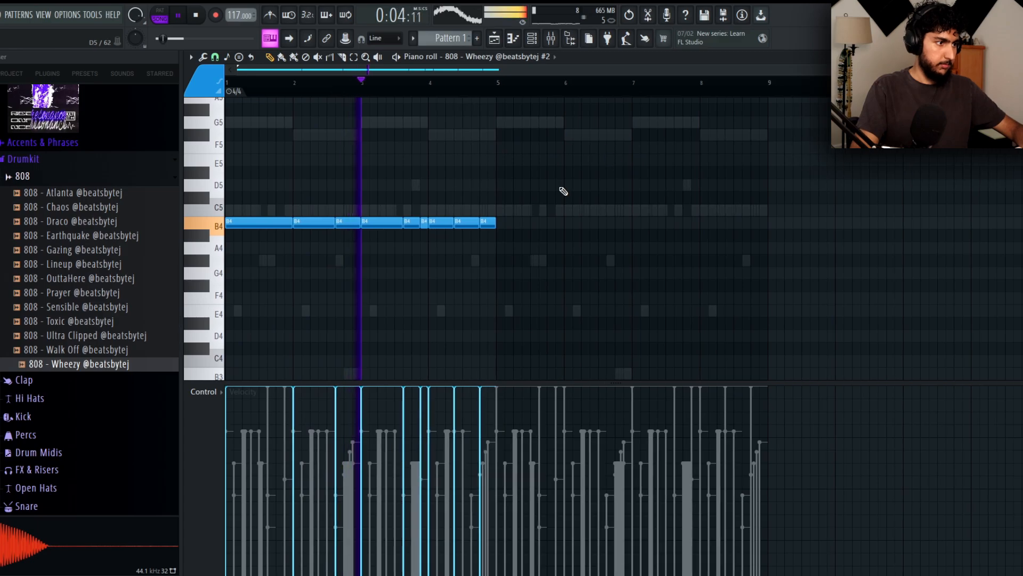
# - Remove the last short B4 note in bar 3 and replace bar 4's three hits with one full-bar note
pyautogui.keyDown('ctrl'); pyautogui.scroll(2, 451, 195); pyautogui.keyUp('ctrl')
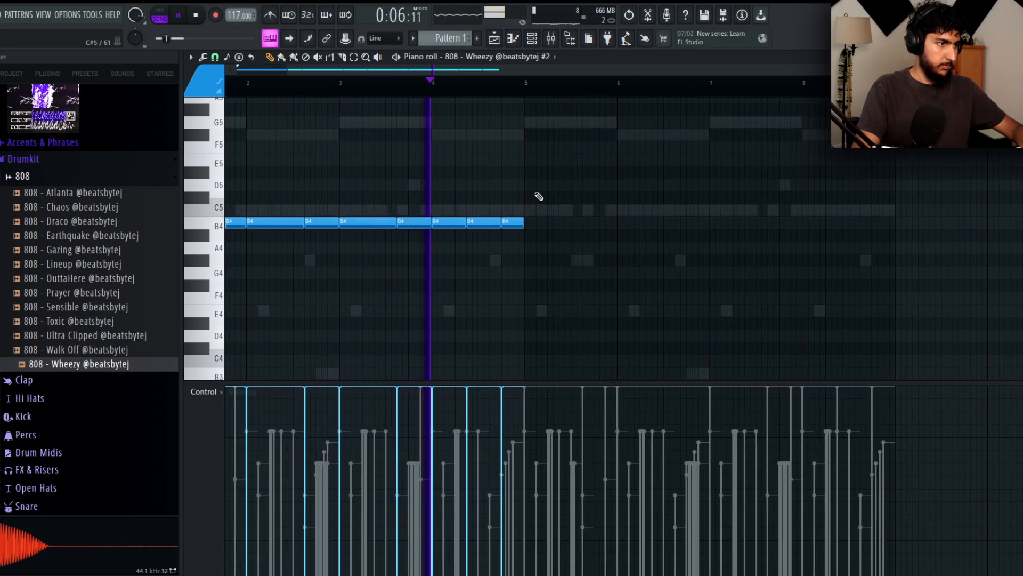
pyautogui.hotkey('ctrl', 'z')
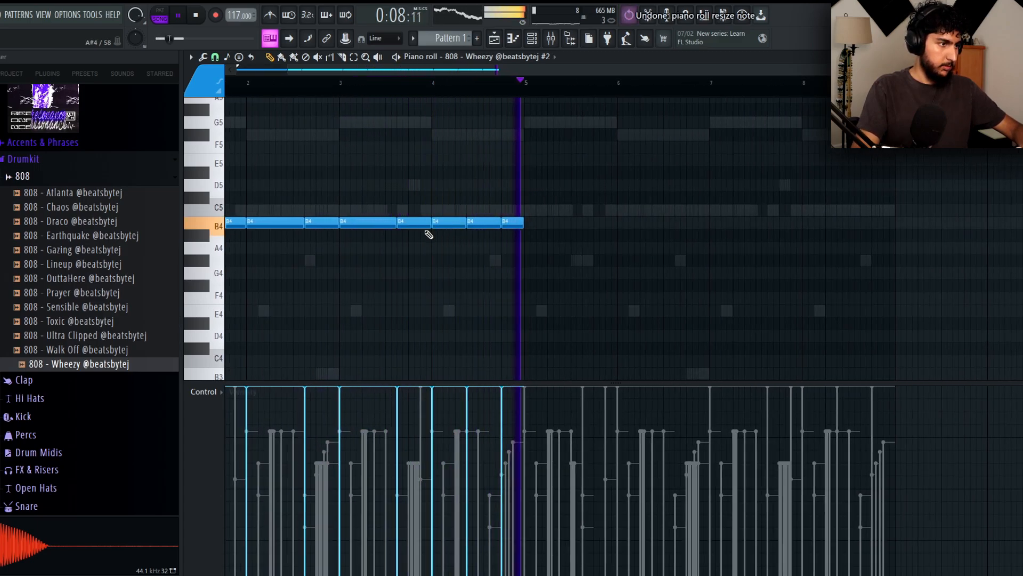
pyautogui.keyDown('ctrl'); pyautogui.moveTo(606, 240); pyautogui.dragTo(482, 203); pyautogui.keyUp('ctrl')
pyautogui.press('Delete')
pyautogui.moveTo(465, 223); pyautogui.dragTo(522, 219)
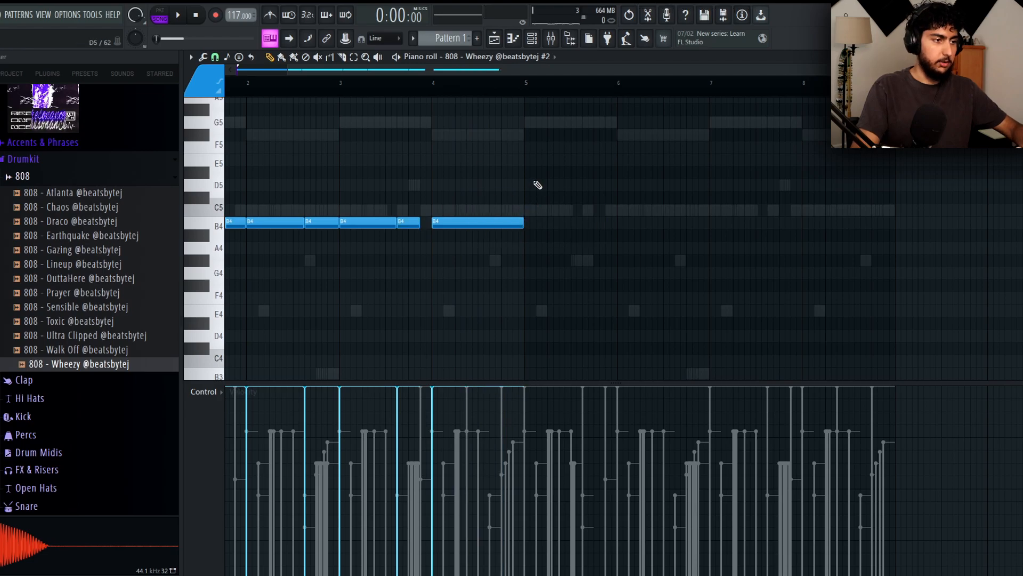
# - Duplicate the four-bar B4 line into bars 5 to 8, play it back, and return to the channel rack
pyautogui.hotkey('ctrl', 'b')
pyautogui.keyDown('ctrl'); pyautogui.scroll(-1, 541, 184); pyautogui.keyUp('ctrl')
pyautogui.press('space')
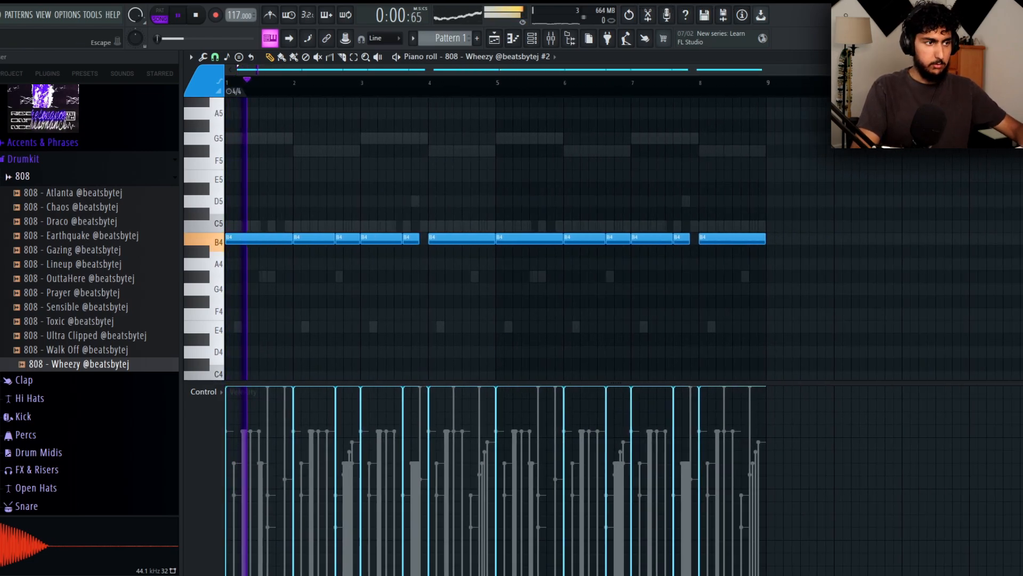
pyautogui.press('F7')
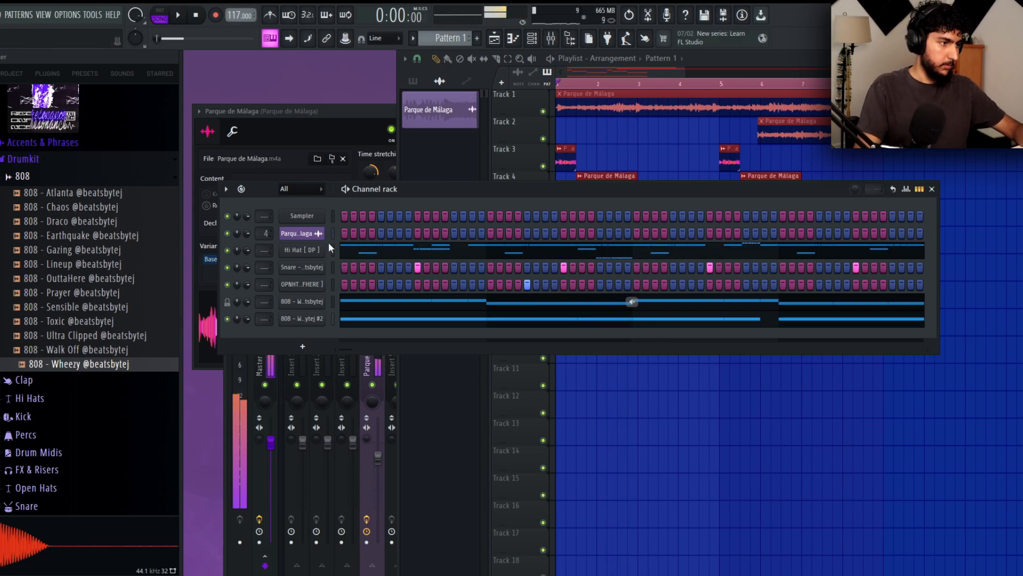
# - Route the hi-hat, snare and open-hat channels to mixer tracks 9 to 11 and both 808 channels to track 12
pyautogui.click(239, 552)
pyautogui.hotkey('ctrl', 'l')
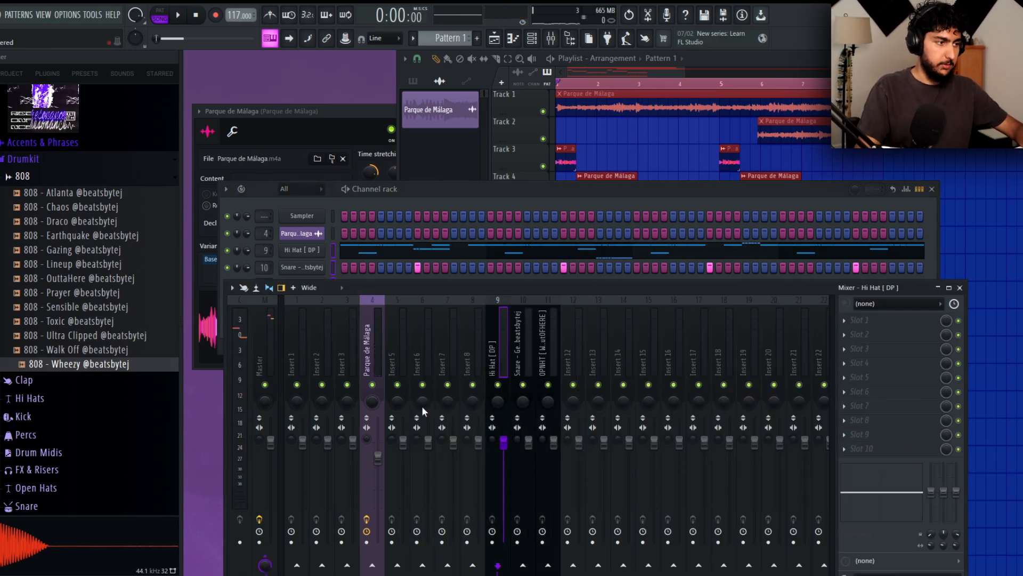
pyautogui.hotkey('ctrl', 'l')
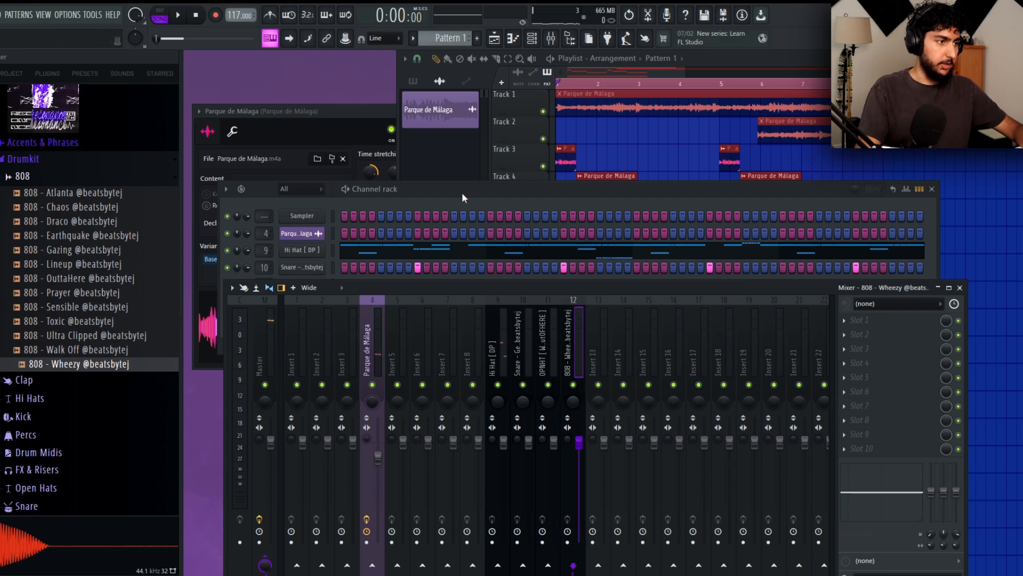
# - Add the LLugerSN sample from the drumkit's Snare folder as a new channel, place a hit late in bar 1 and play the pattern
pyautogui.click(464, 197)
pyautogui.click(24, 179)
pyautogui.scroll(-3, 101, 197)
pyautogui.click(48, 339)
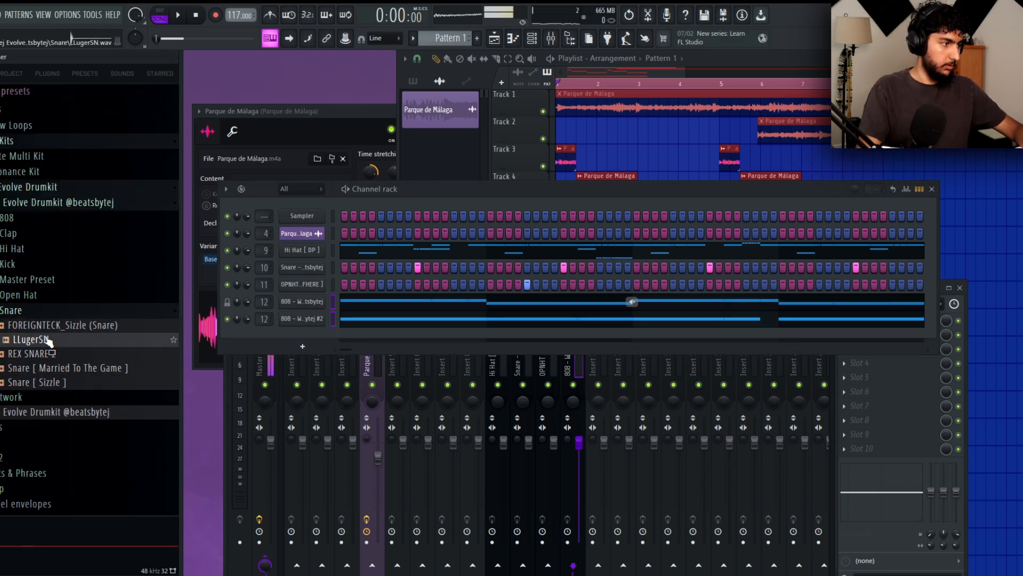
pyautogui.moveTo(304, 344); pyautogui.dragTo(577, 286)
pyautogui.press('space')
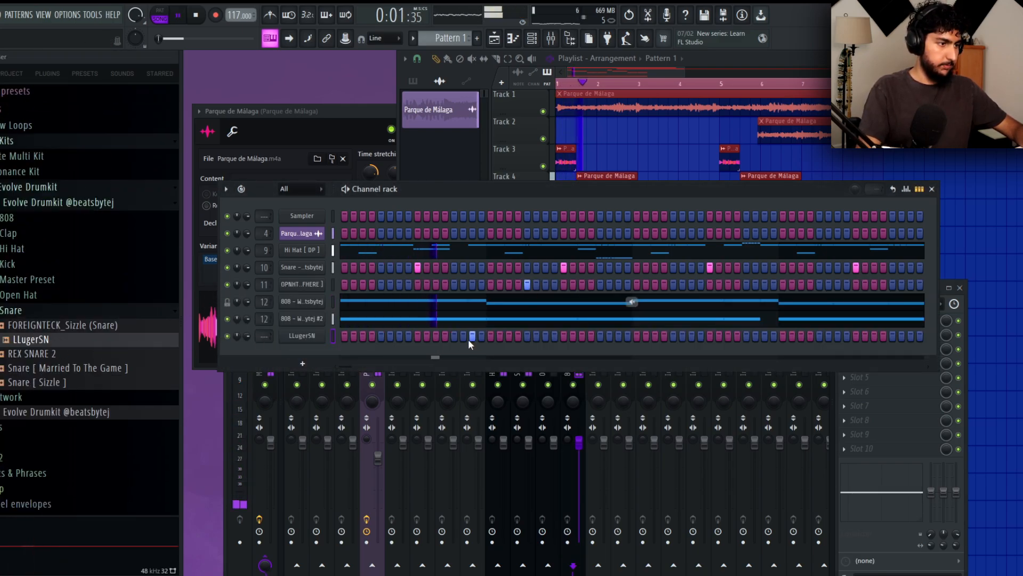
# - Open LLugerSN's notes in the piano roll and replace the bar 1 hit with a C5 hit on step 3 of bar 2
pyautogui.rightClick(321, 337)
pyautogui.click(347, 335)
pyautogui.scroll(3, 286, 101)
pyautogui.press('space')
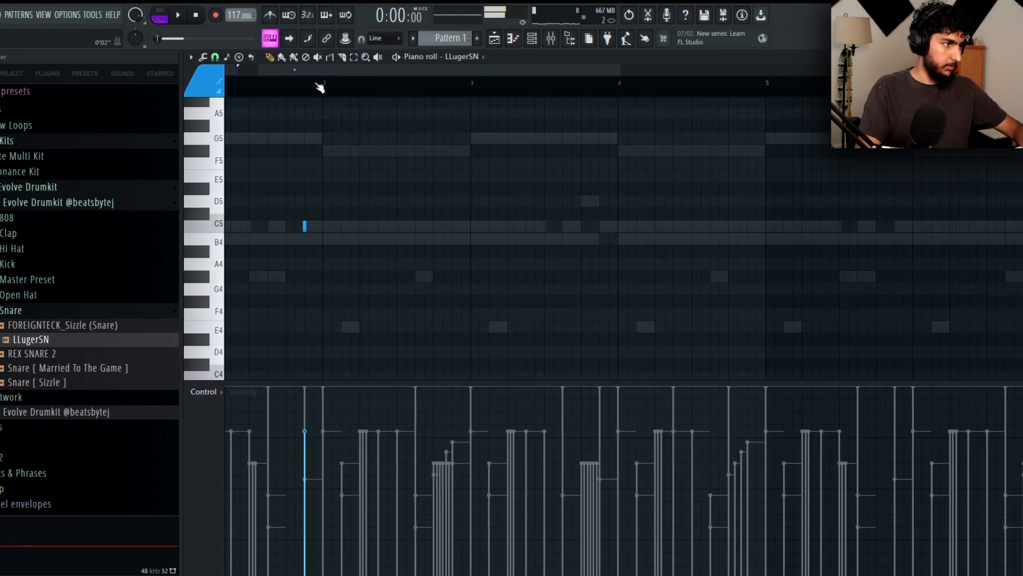
pyautogui.press('space')
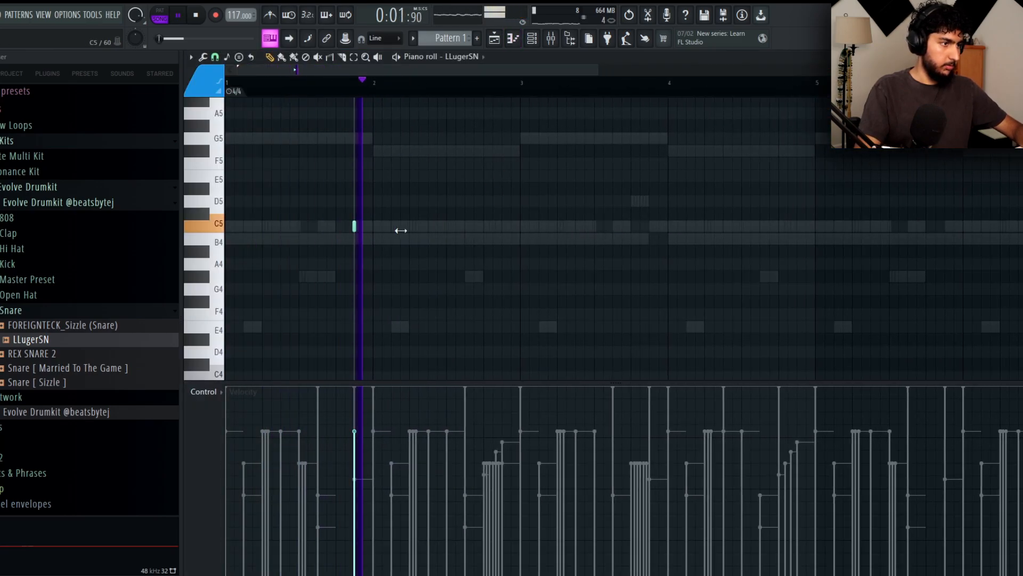
pyautogui.click(384, 228)
pyautogui.rightClick(403, 225)
pyautogui.click(355, 225)
pyautogui.moveTo(401, 226); pyautogui.dragTo(392, 226)
pyautogui.rightClick(430, 213)
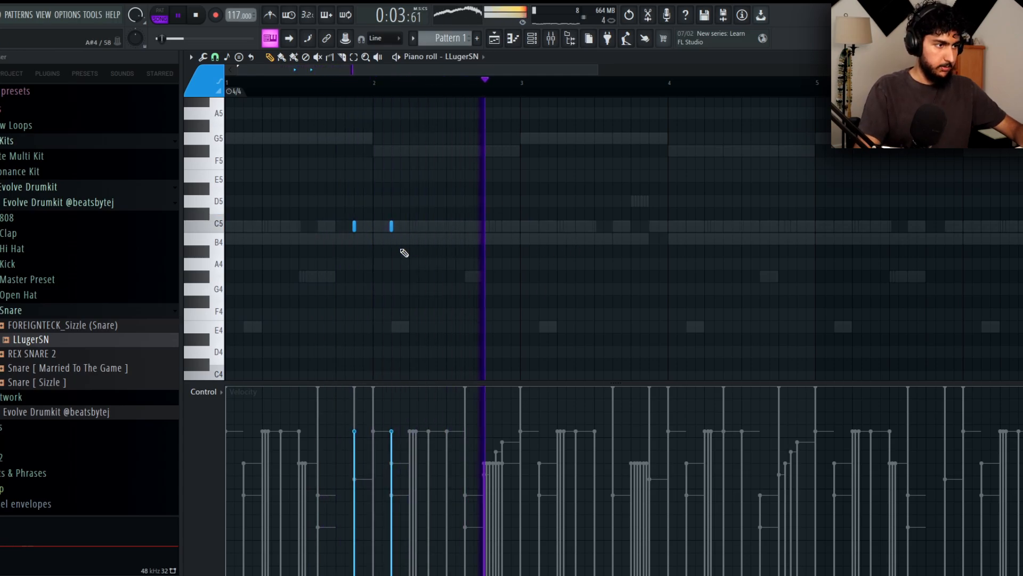
pyautogui.rightClick(392, 227)
pyautogui.press('space')
pyautogui.press('space')
pyautogui.click(393, 226)
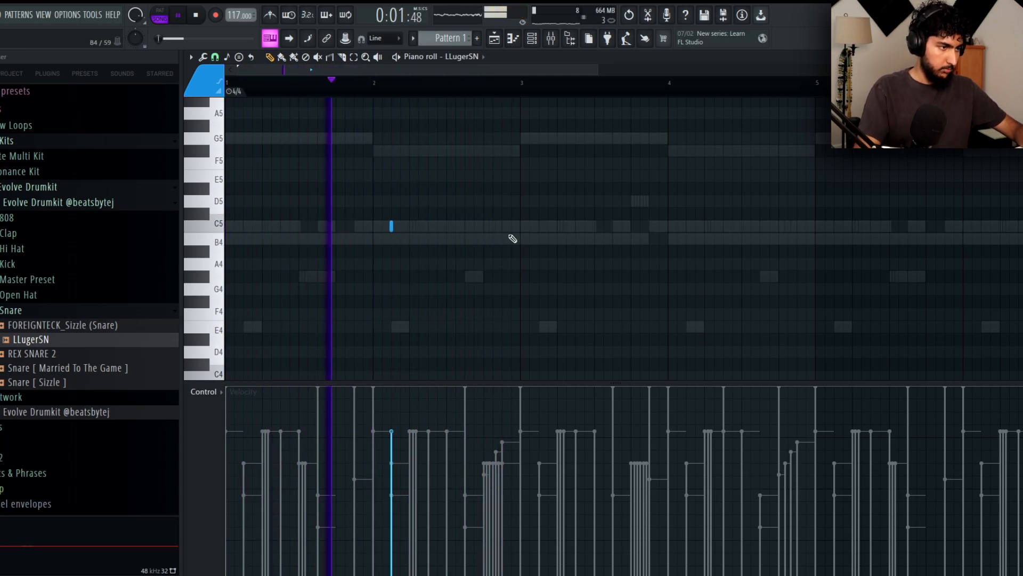
# - Add three C5 snare hits with falling velocities near the end of bar 2 and one C5 hit on step 3 of bar 4
pyautogui.click(484, 226)
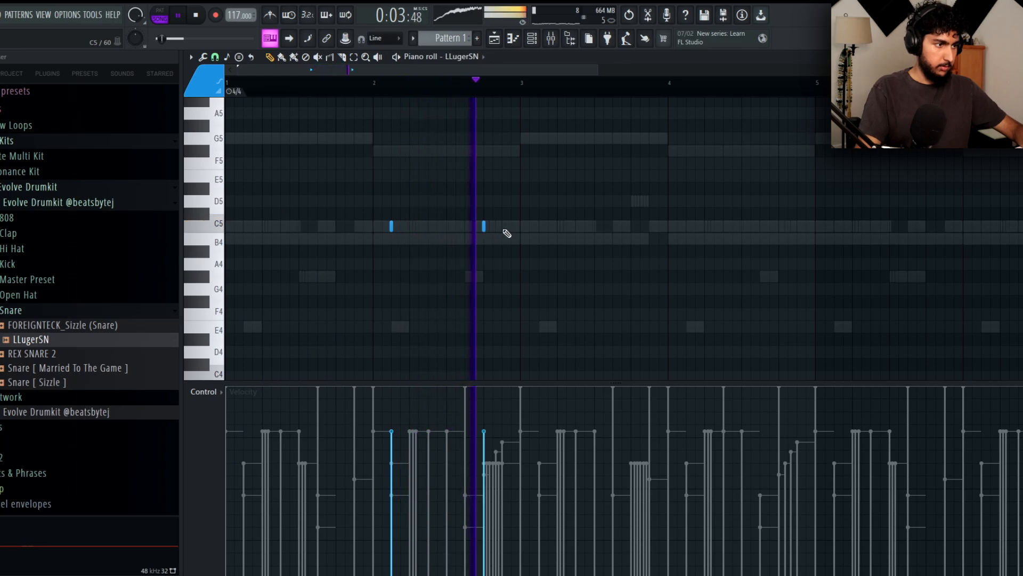
pyautogui.click(502, 226)
pyautogui.moveTo(534, 235); pyautogui.dragTo(473, 216)
pyautogui.moveTo(483, 442); pyautogui.dragTo(534, 521)
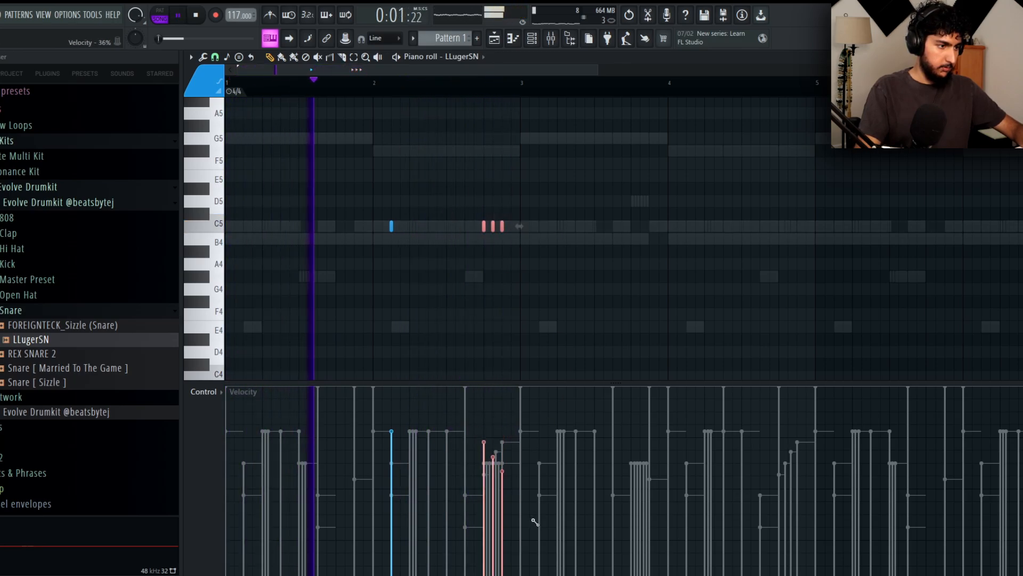
pyautogui.keyDown('ctrl'); pyautogui.click(595, 258); pyautogui.keyUp('ctrl')
pyautogui.rightClick(585, 226)
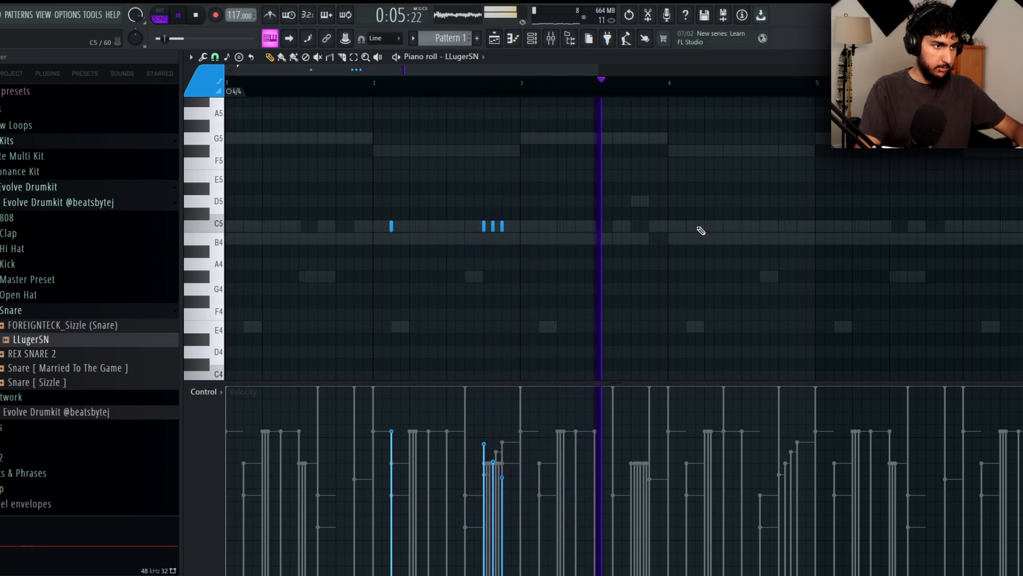
pyautogui.click(686, 226)
pyautogui.scroll(-1, 696, 224)
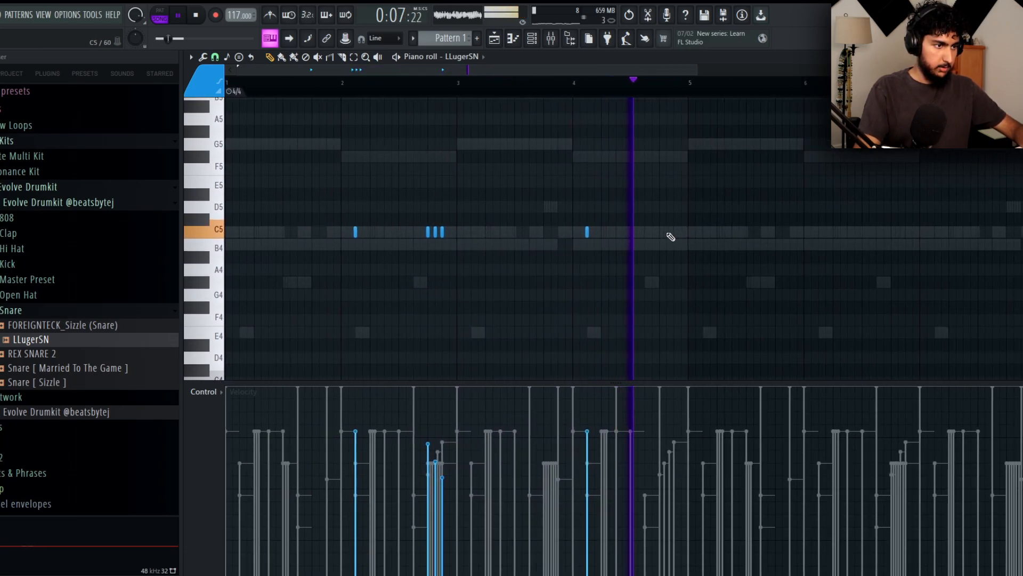
pyautogui.click(661, 231)
pyautogui.click(674, 232)
pyautogui.click(561, 83)
pyautogui.scroll(1, 684, 231)
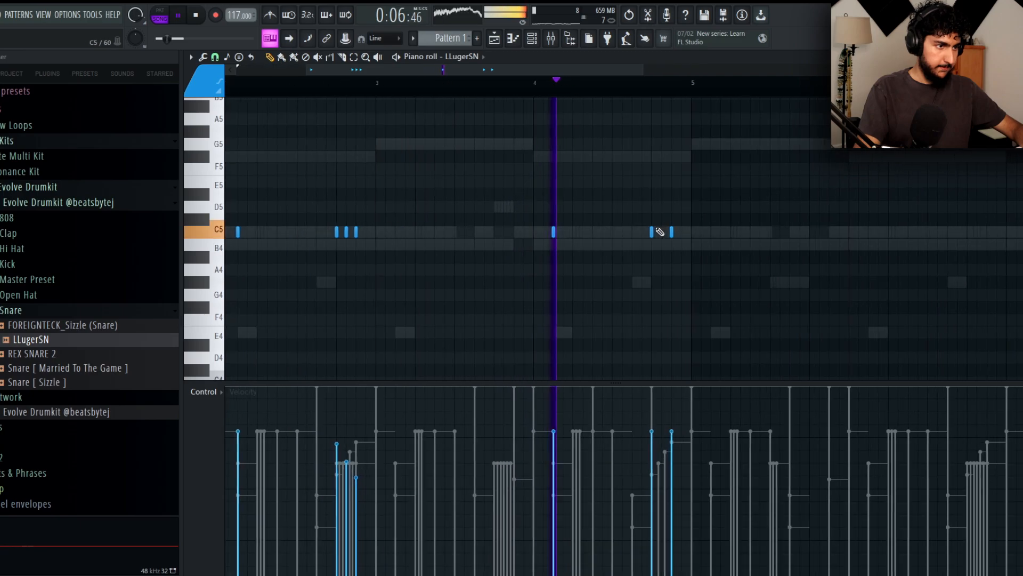
pyautogui.rightClick(667, 232)
pyautogui.rightClick(651, 231)
# - Add a C5 hit on step 7 of bar 4 and four evenly spaced G#4 hits on steps 12 to 15
pyautogui.scroll(-2, 746, 187)
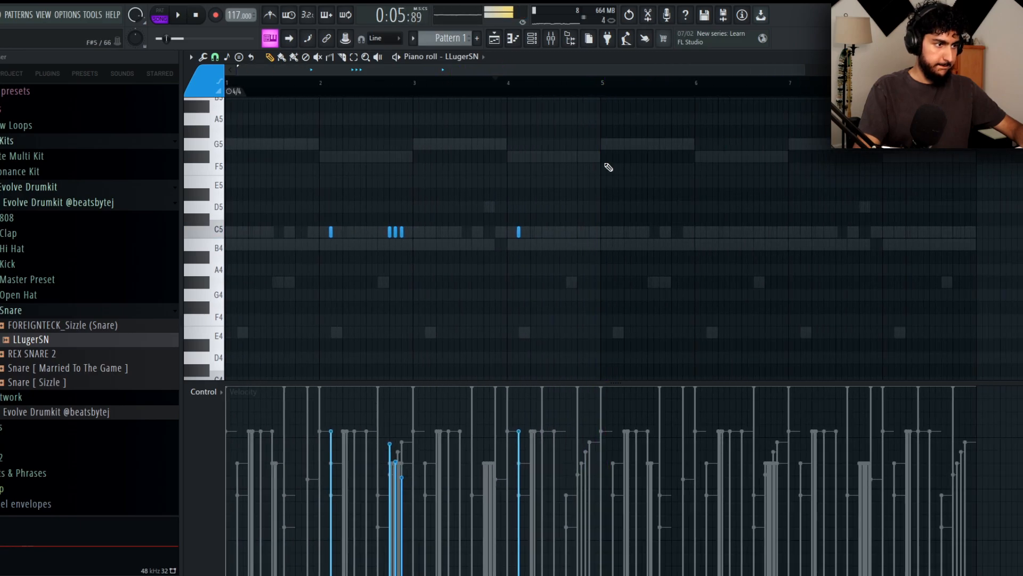
pyautogui.click(544, 231)
pyautogui.press('space')
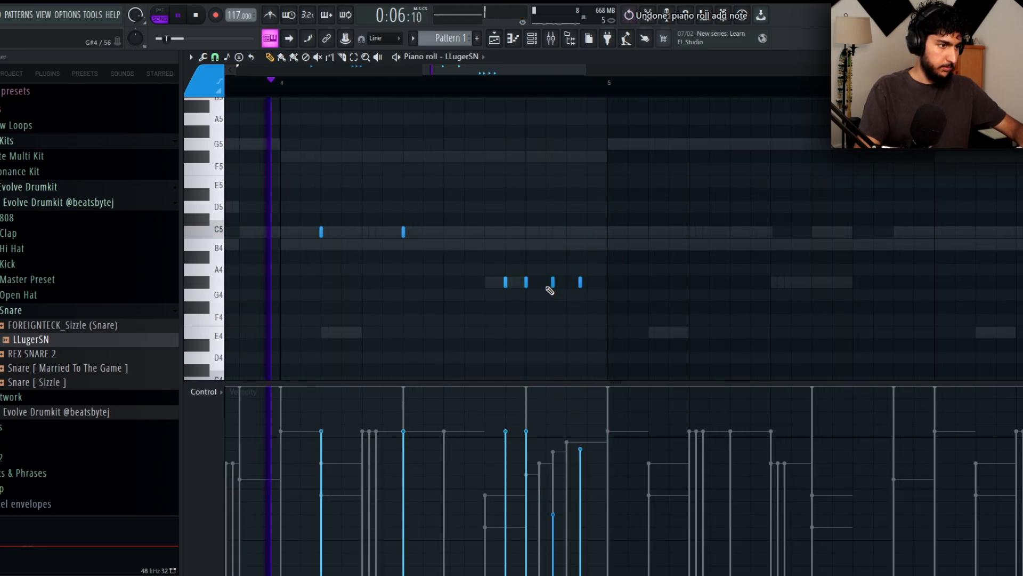
pyautogui.rightClick(580, 282)
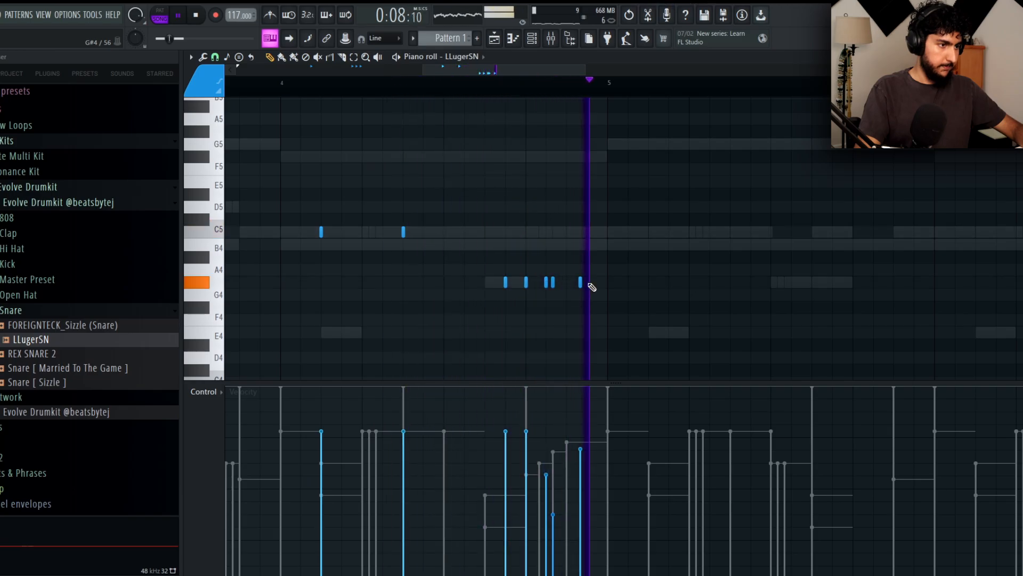
pyautogui.rightClick(551, 282)
pyautogui.click(566, 282)
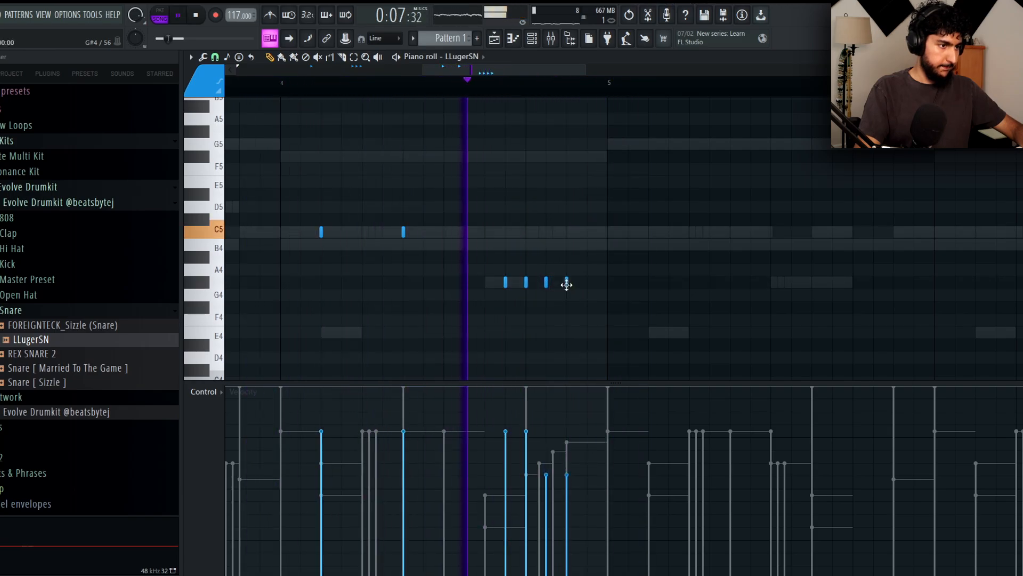
pyautogui.press('space')
pyautogui.click(565, 280)
pyautogui.press('space')
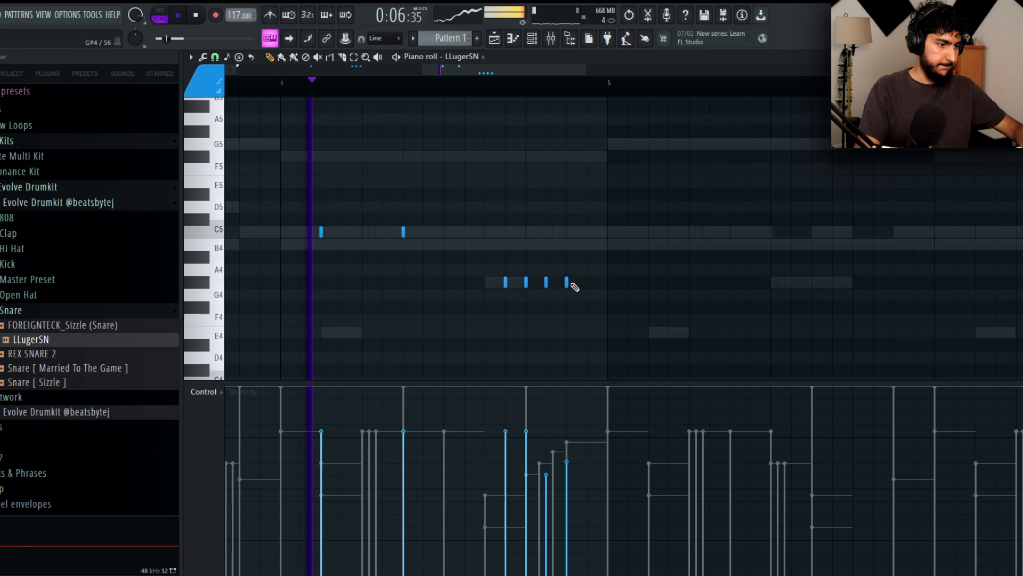
# - Duplicate the four-bar snare line into bars 5 to 8 and delete bar 8's second C5 hit and four G#4 hits
pyautogui.keyDown('ctrl'); pyautogui.rightClick(689, 268); pyautogui.keyUp('ctrl')
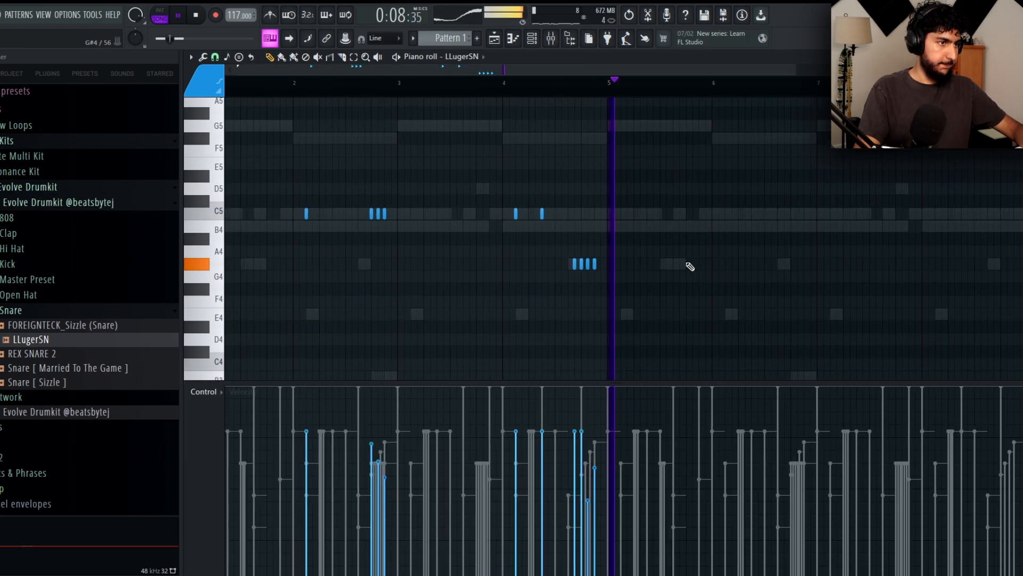
pyautogui.moveTo(609, 87); pyautogui.dragTo(226, 87)
pyautogui.hotkey('ctrl', 'b')
pyautogui.hotkey('ctrl', 'd')
pyautogui.moveTo(738, 123); pyautogui.dragTo(565, 127)
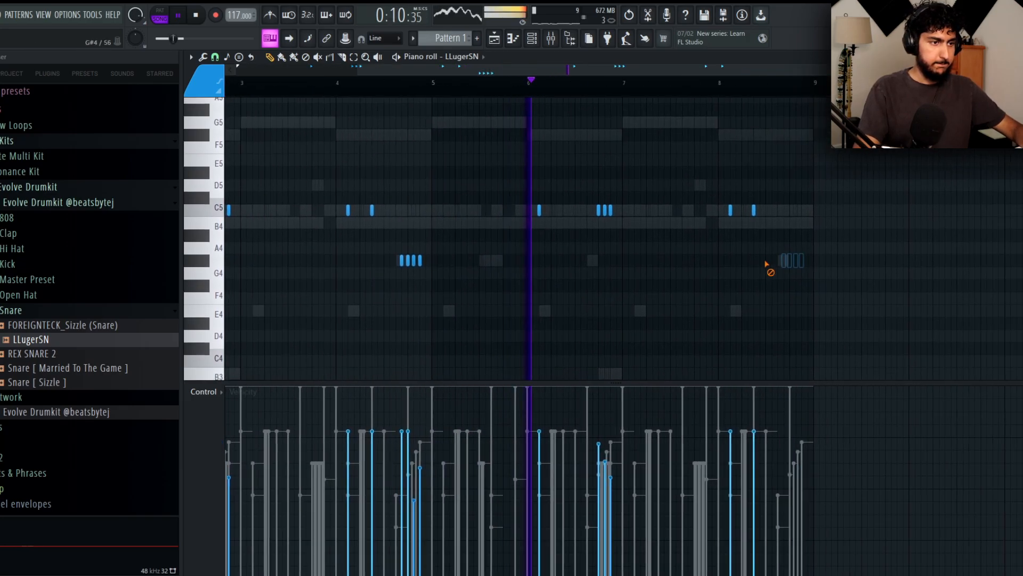
pyautogui.moveTo(813, 210); pyautogui.dragTo(705, 231)
# - Paint a bar 8 fill of four F5 hits on steps 9 to 12 and three C#5 hits on steps 13 to 15
pyautogui.scroll(3, 688, 233)
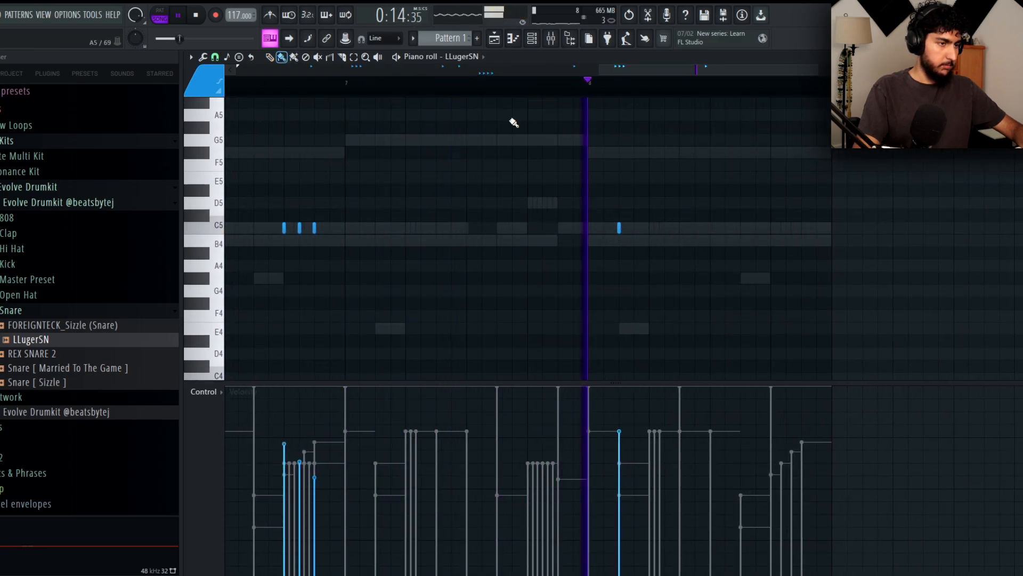
pyautogui.hscroll(2, 678, 173)
pyautogui.moveTo(618, 166); pyautogui.dragTo(664, 165)
pyautogui.press('space')
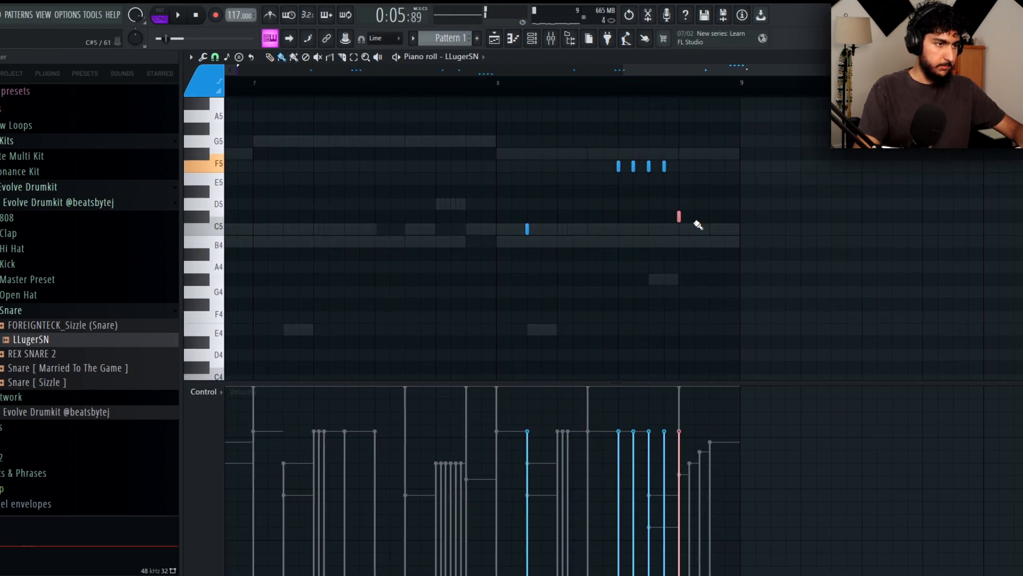
pyautogui.click(565, 84)
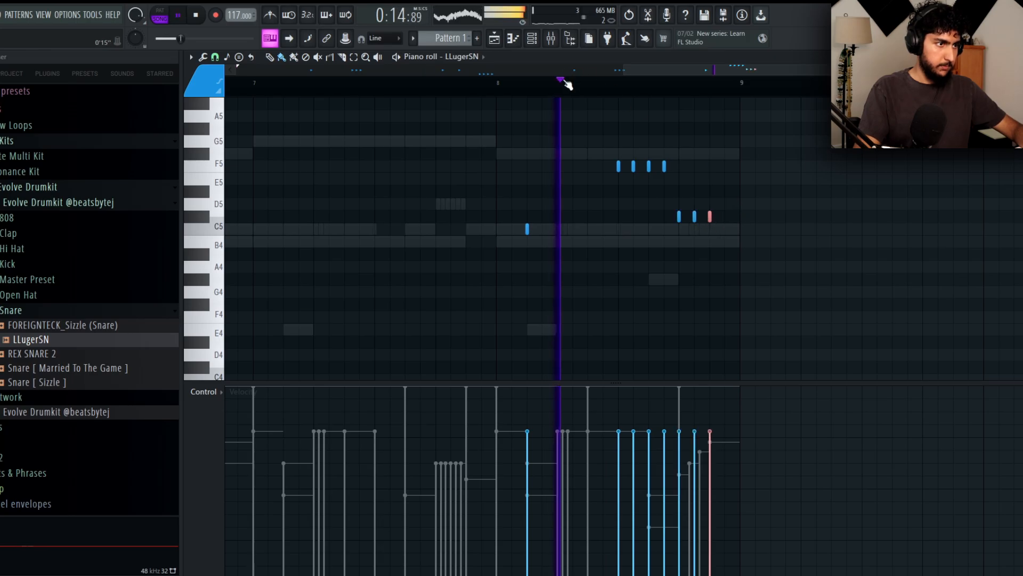
pyautogui.press('space')
# - Remove the fourth F5 hit in bar 8 and add softer F#4 and D#4 hits on steps 11 and 12
pyautogui.moveTo(664, 166); pyautogui.dragTo(651, 305)
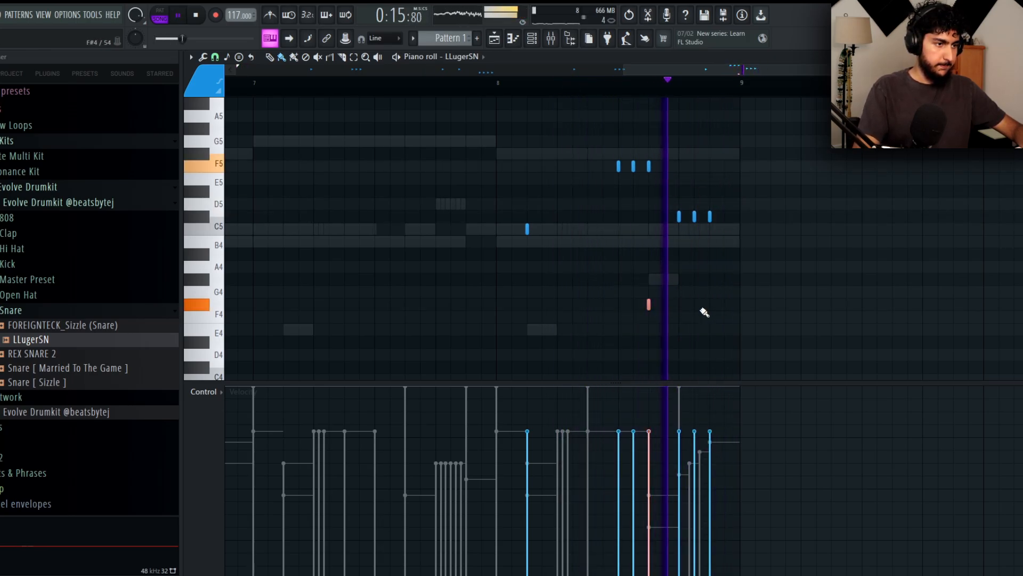
pyautogui.click(665, 343)
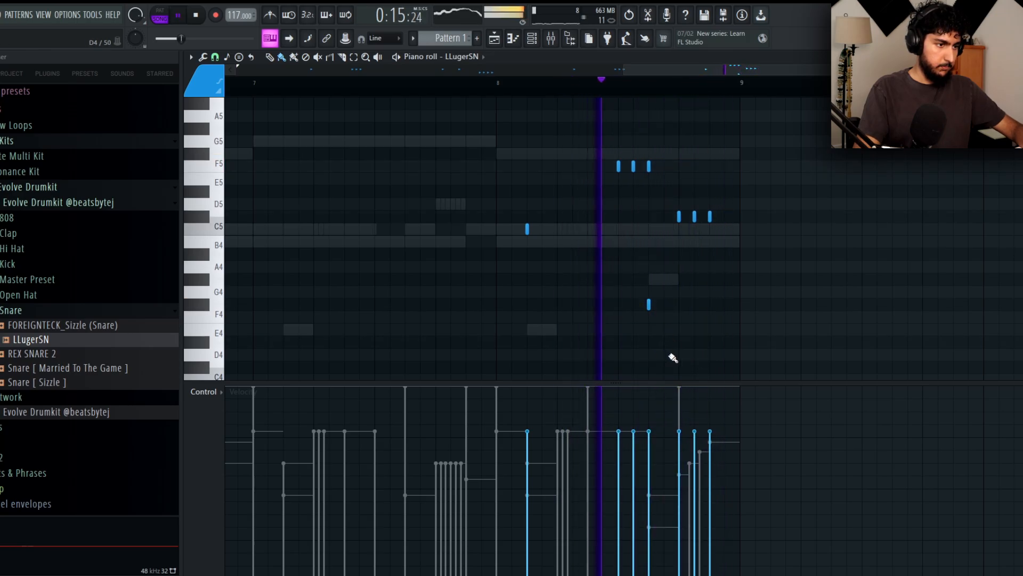
pyautogui.moveTo(681, 359); pyautogui.dragTo(590, 249)
pyautogui.press('space')
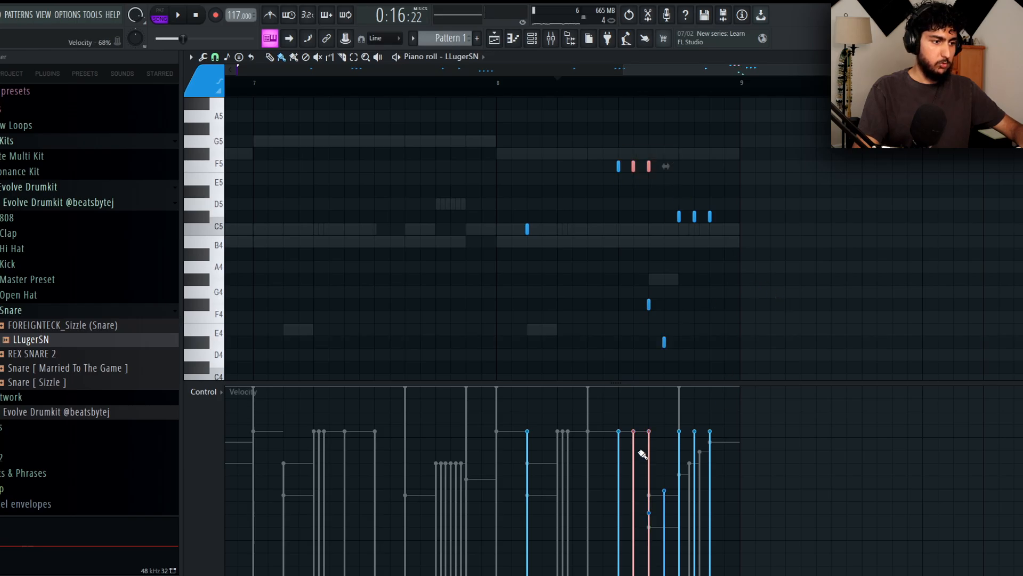
# - Ramp the velocities of bar 8's F5 hits downward and its three C#5 hits upward
pyautogui.press('space')
pyautogui.moveTo(735, 208); pyautogui.dragTo(673, 224)
pyautogui.moveTo(677, 474); pyautogui.dragTo(711, 445)
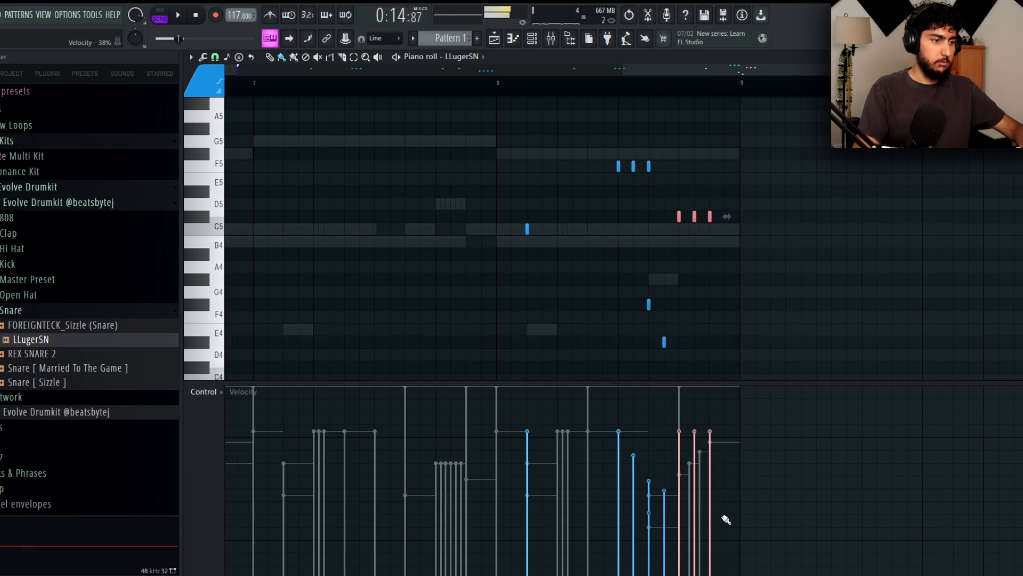
pyautogui.press('space')
pyautogui.click(738, 267)
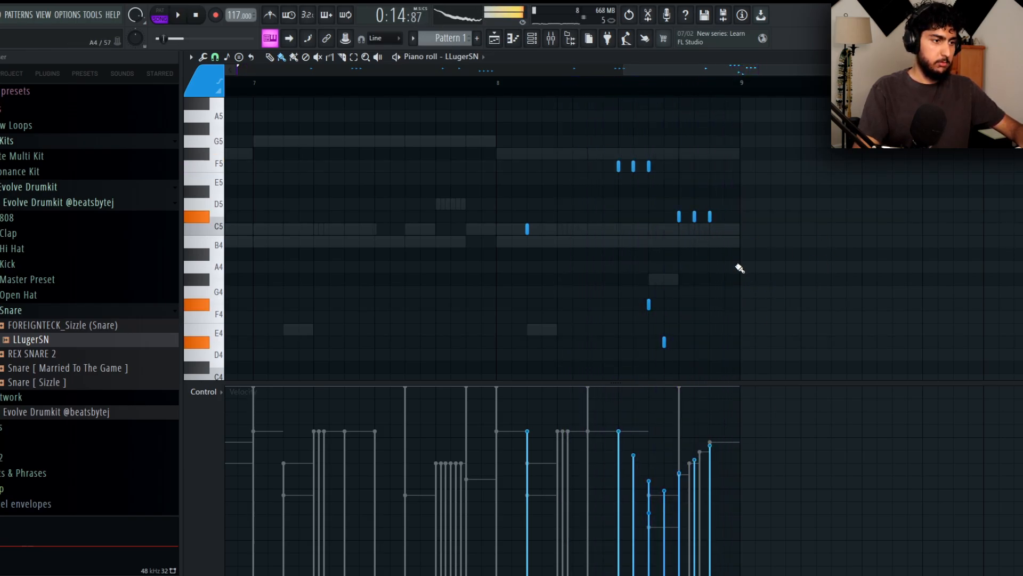
# - Raise bar 8's D#4 hit to B4 and play the whole snare pattern back
pyautogui.press('space')
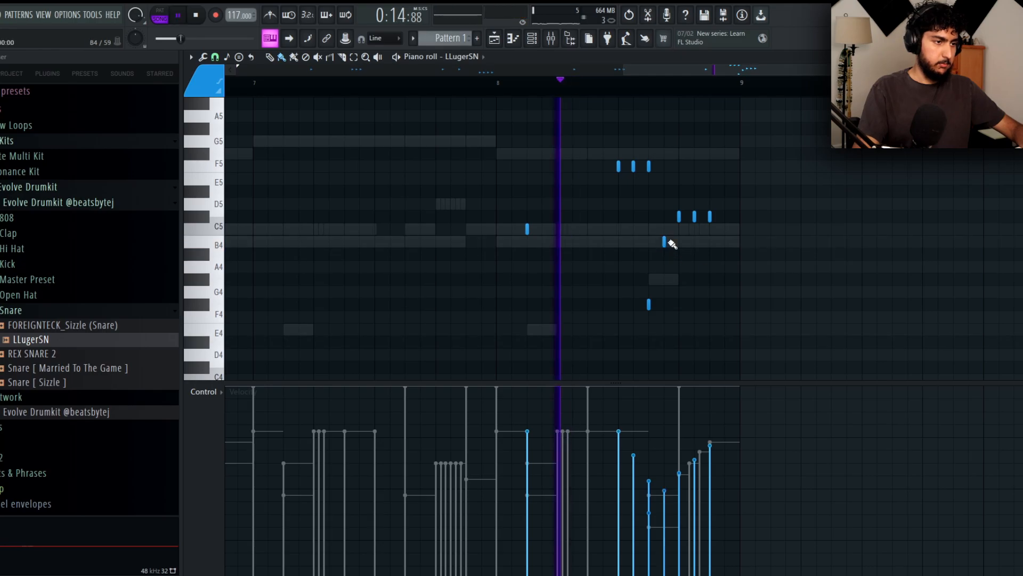
pyautogui.scroll(-4, 800, 288)
pyautogui.scroll(3, 824, 284)
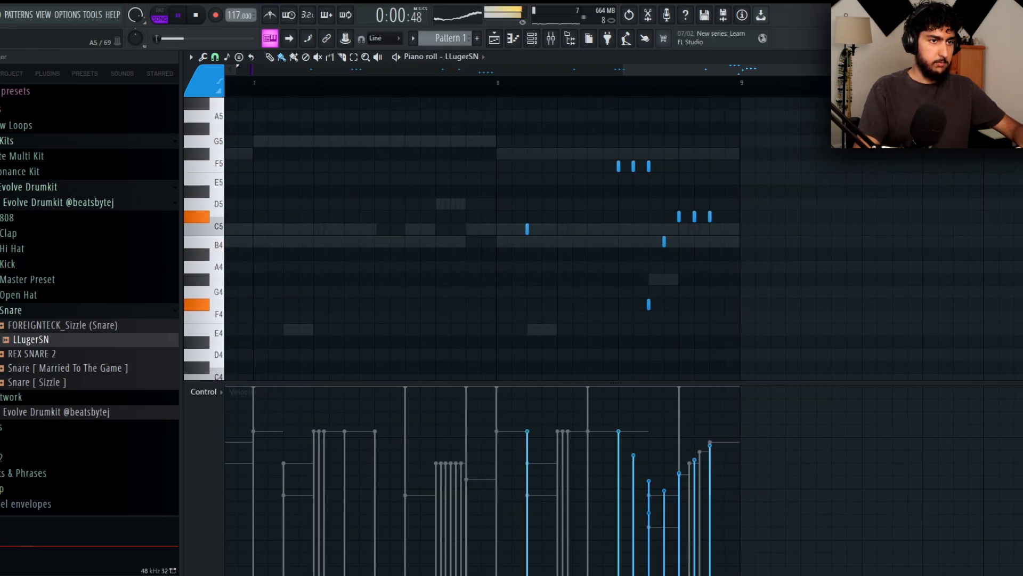
pyautogui.scroll(-4, 824, 284)
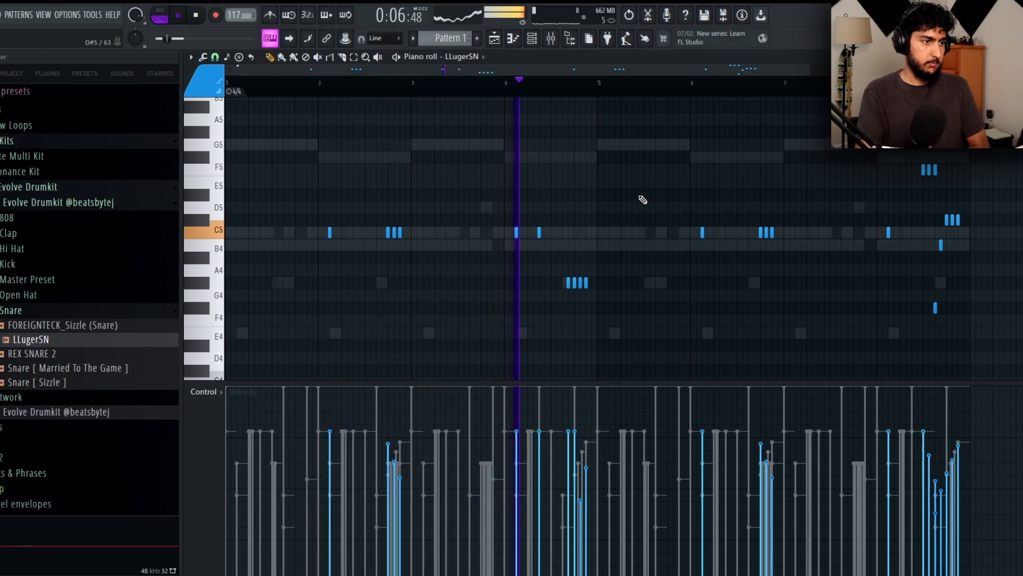
# - Check the cloned 808's B4 notes against the snare line and route the LLugerSN channel to mixer track 13
pyautogui.doubleClick(482, 248)
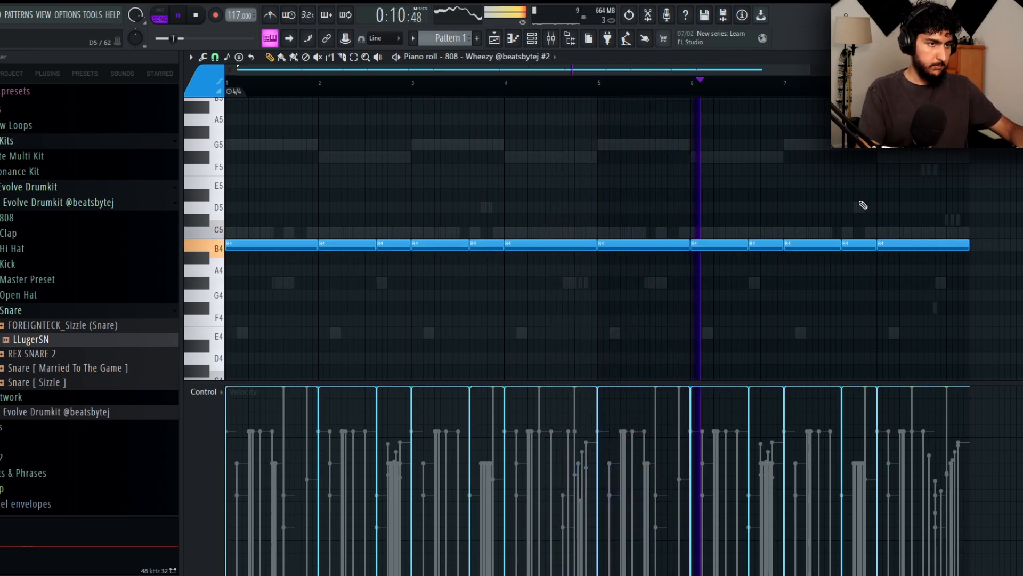
pyautogui.scroll(-1, 523, 56)
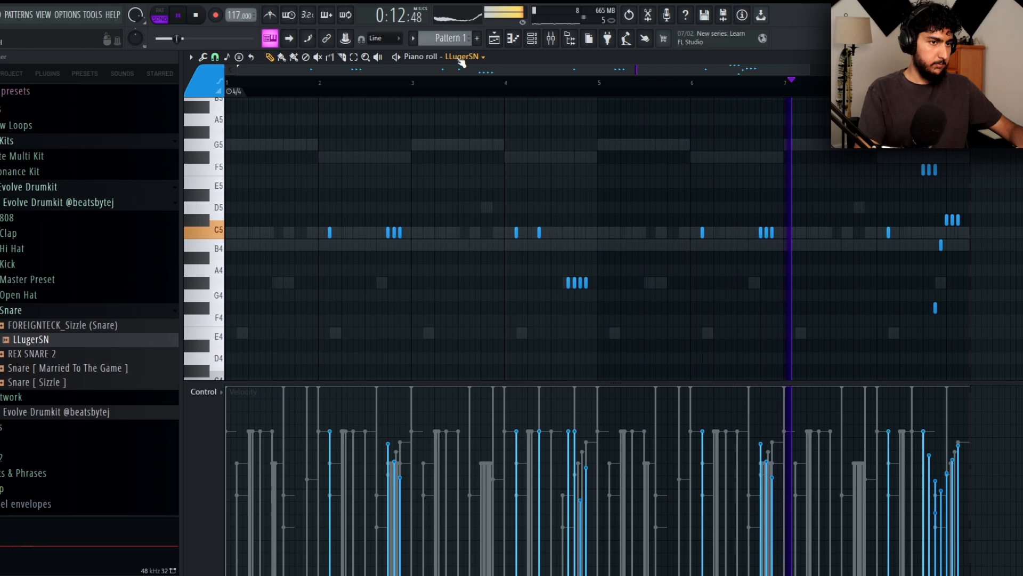
pyautogui.scroll(-2, 647, 206)
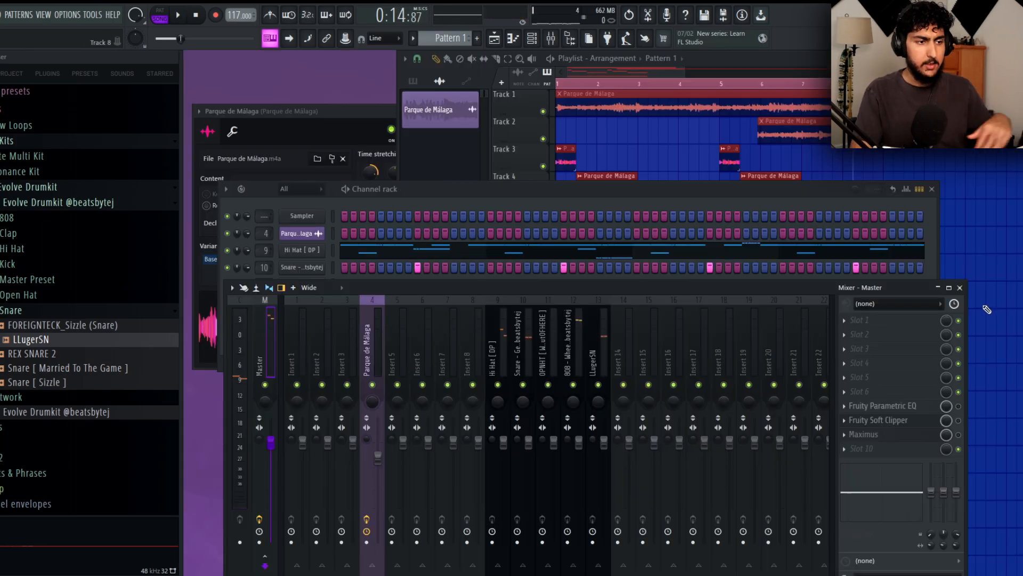
# - Load SoundShifter Pitch Stereo in the master's first effect slot and audition transpositions of -3, -1, 2 and 3 semitones
pyautogui.click(870, 331)
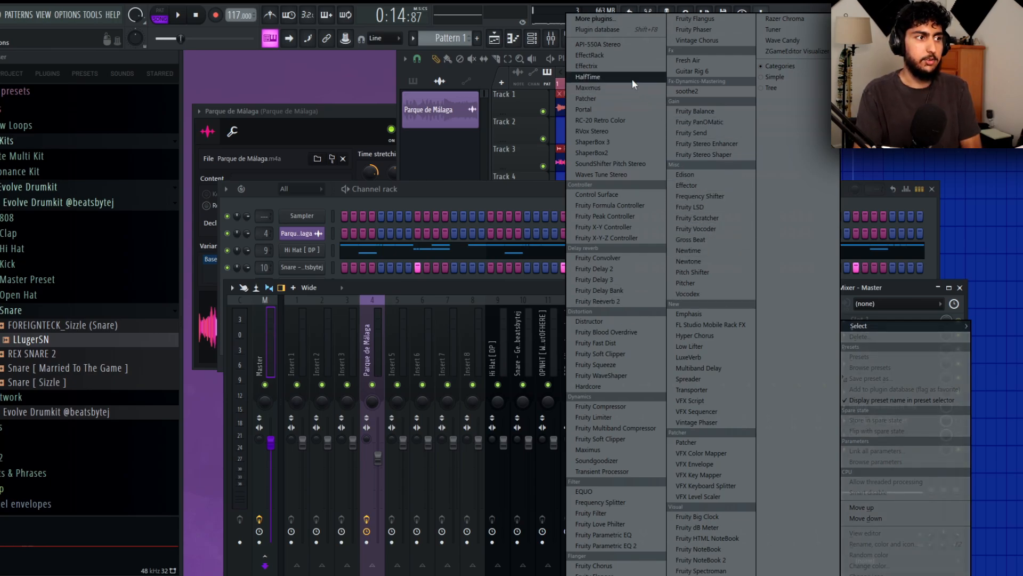
pyautogui.click(613, 164)
pyautogui.scroll(-3, 279, 199)
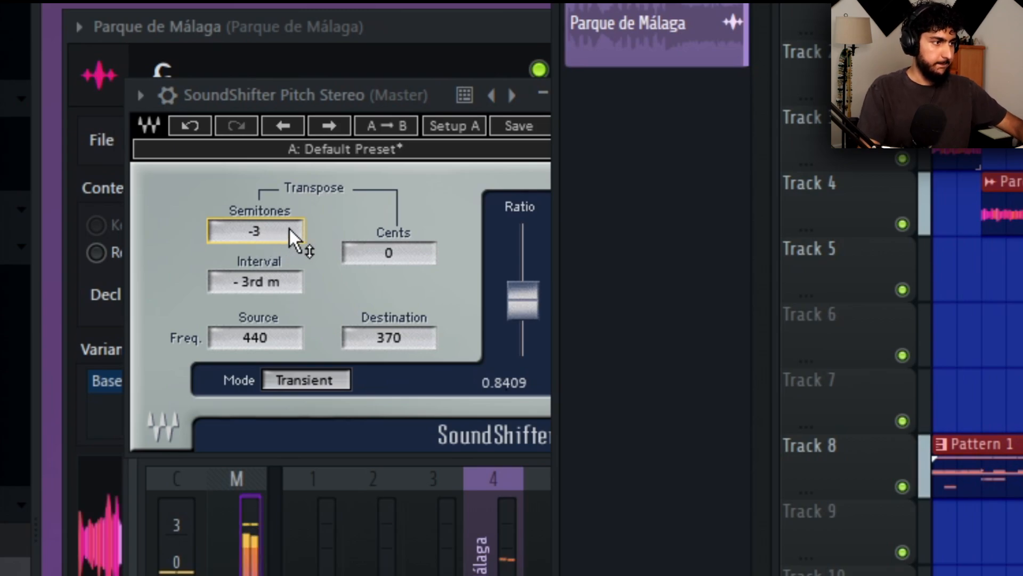
pyautogui.scroll(2, 291, 230)
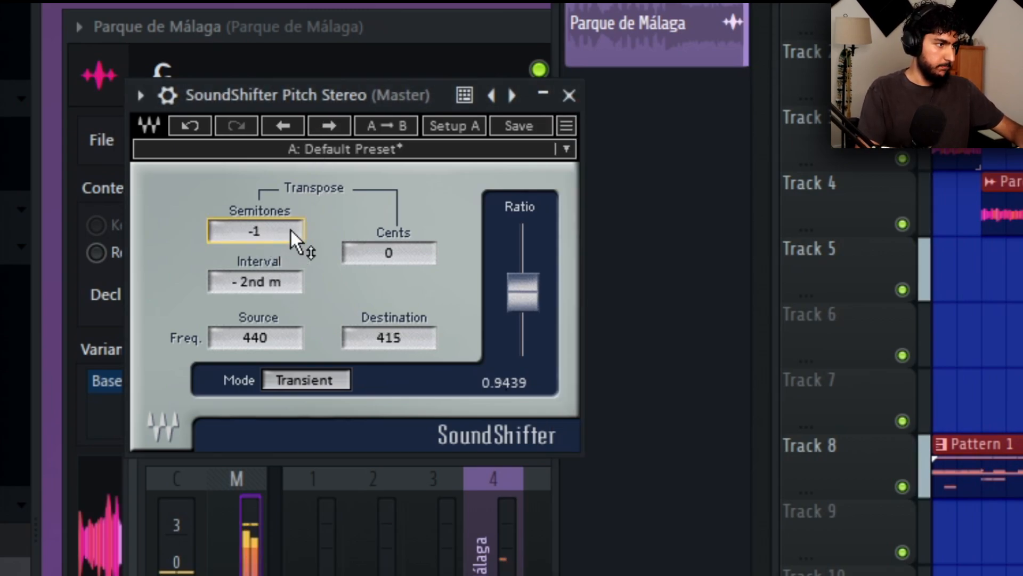
pyautogui.scroll(3, 291, 230)
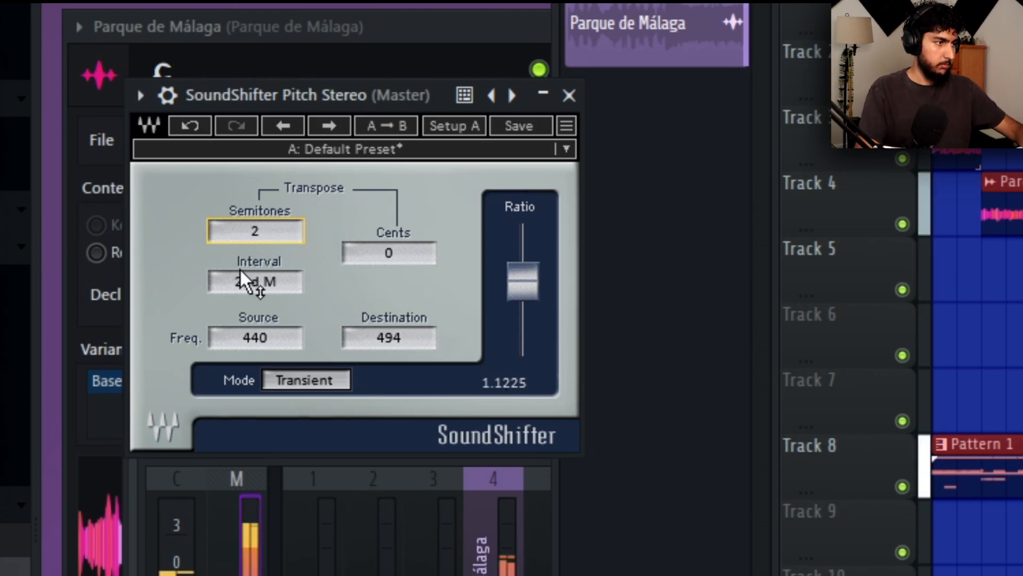
pyautogui.scroll(1, 273, 238)
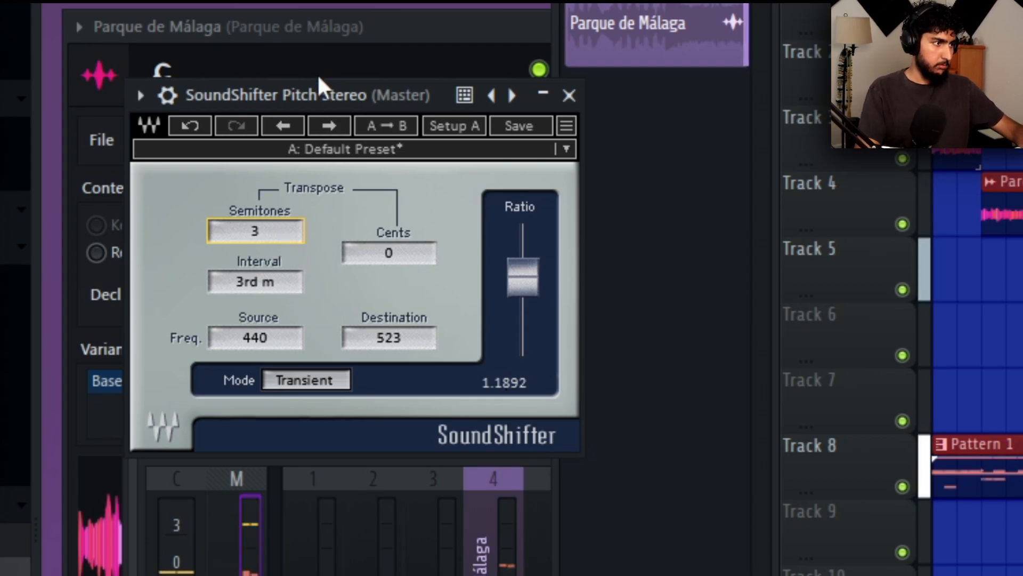
# - Compare 1 semitone of transposition in SoundShifter, settle on 2 semitones and close the plugin
pyautogui.moveTo(318, 80); pyautogui.dragTo(374, 84)
pyautogui.scroll(-2, 347, 247)
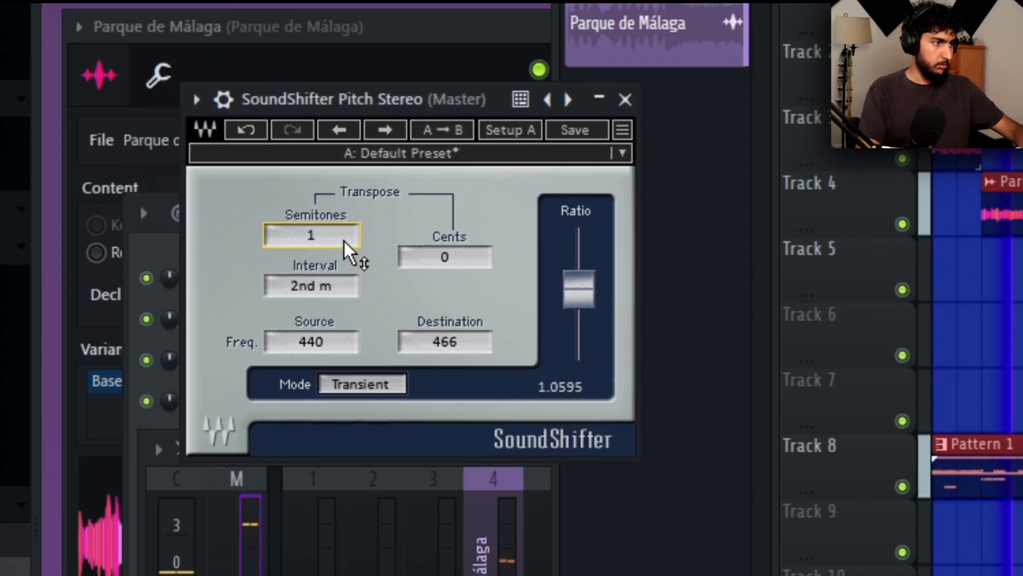
pyautogui.scroll(1, 345, 259)
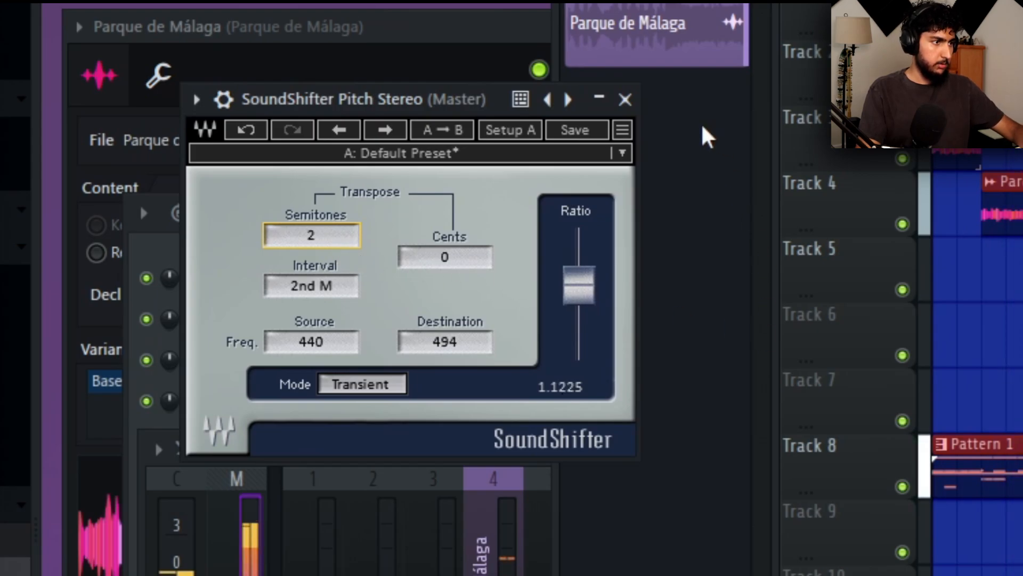
pyautogui.click(625, 100)
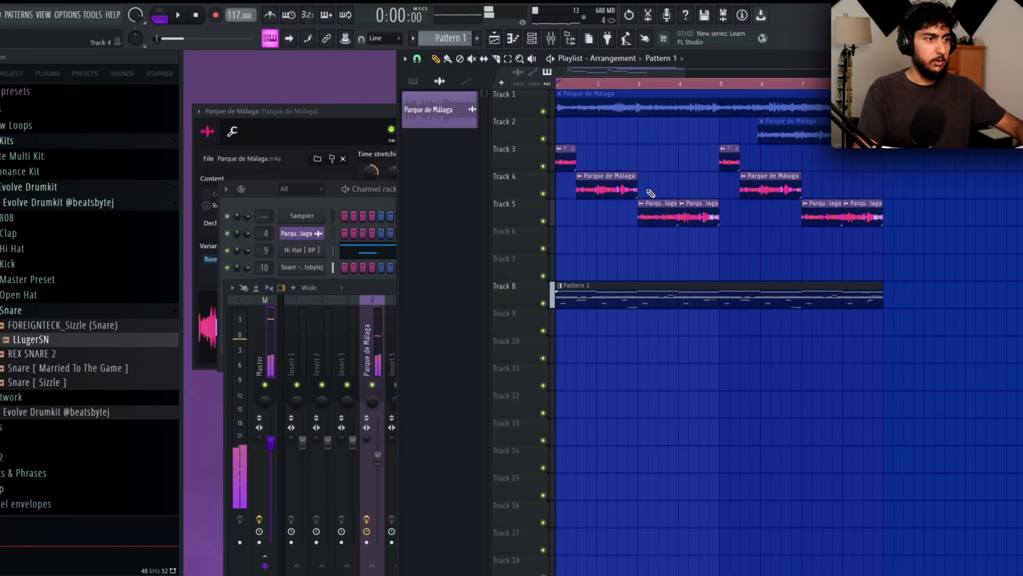
# - Raise the time-stretching pitch of the Parque de Málaga clip and look over Pattern 1's hi-hat notes in the piano roll
pyautogui.doubleClick(621, 185)
pyautogui.moveTo(377, 174); pyautogui.dragTo(377, 162)
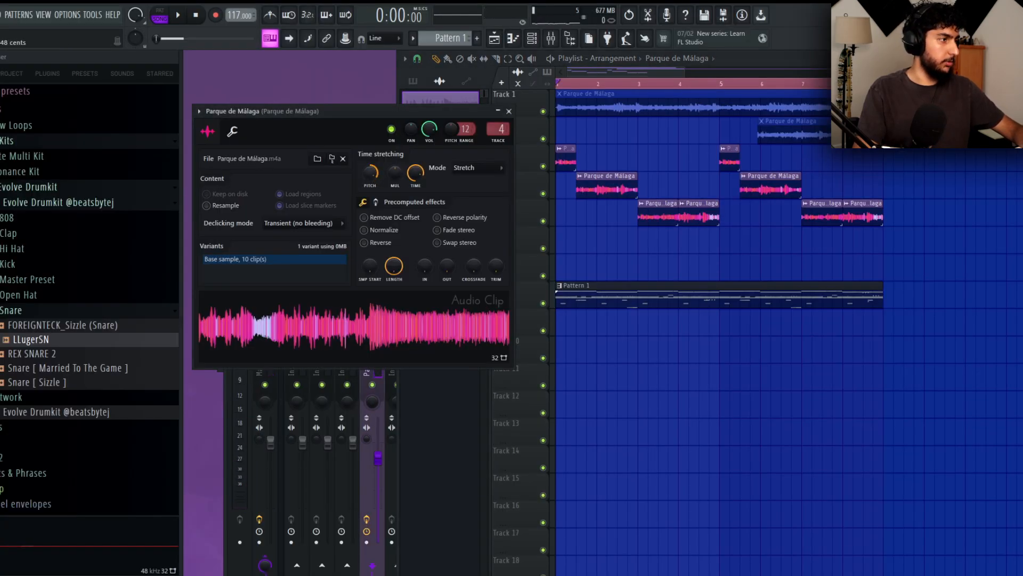
pyautogui.doubleClick(660, 292)
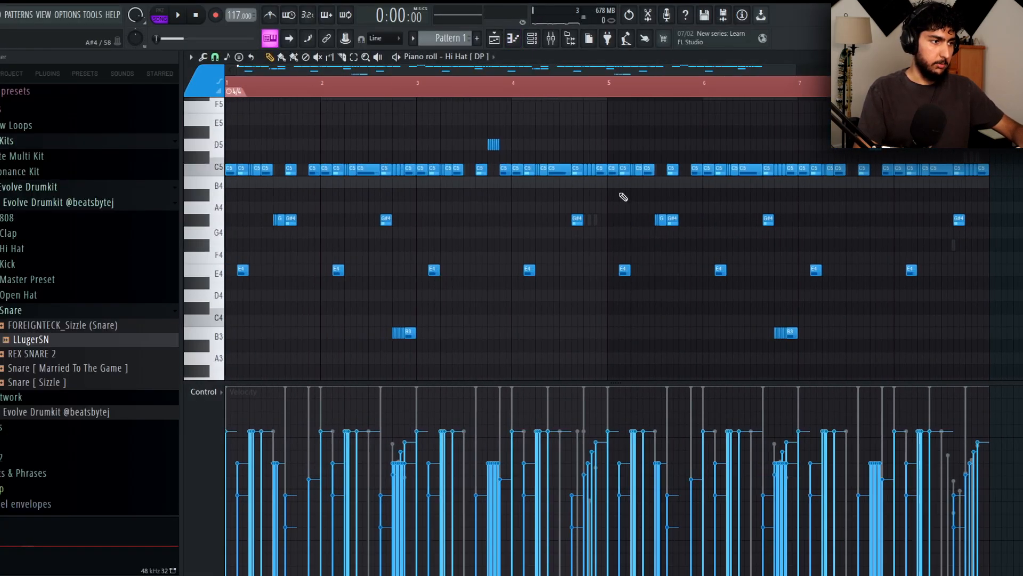
pyautogui.click(494, 67)
pyautogui.click(504, 223)
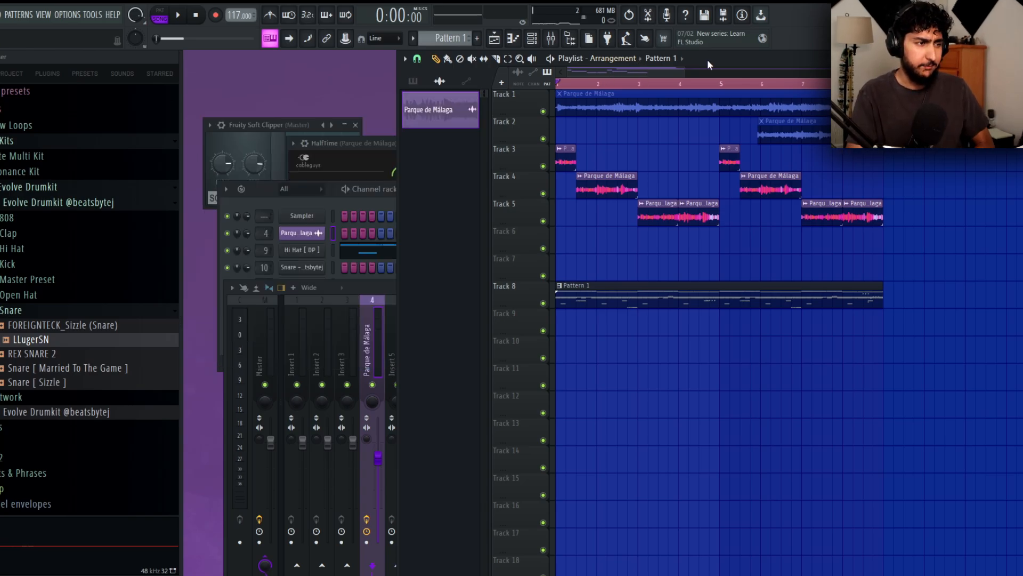
# - Duplicate the Pattern 1 clip on Track 8 directly after the original, starting at bar 9
pyautogui.hotkey('ctrl', 'd')
pyautogui.keyDown('ctrl'); pyautogui.click(681, 286); pyautogui.keyUp('ctrl')
pyautogui.hotkey('ctrl', 'b')
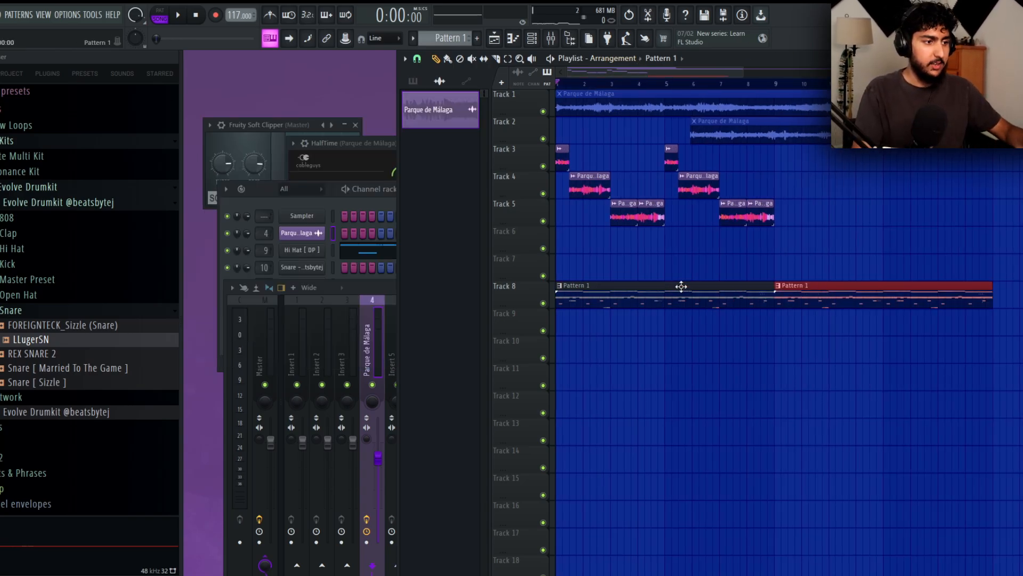
# - Try to duplicate the Parque de Málaga clips on Tracks 3 to 5 from bar 9 onward
pyautogui.scroll(-2, 762, 244)
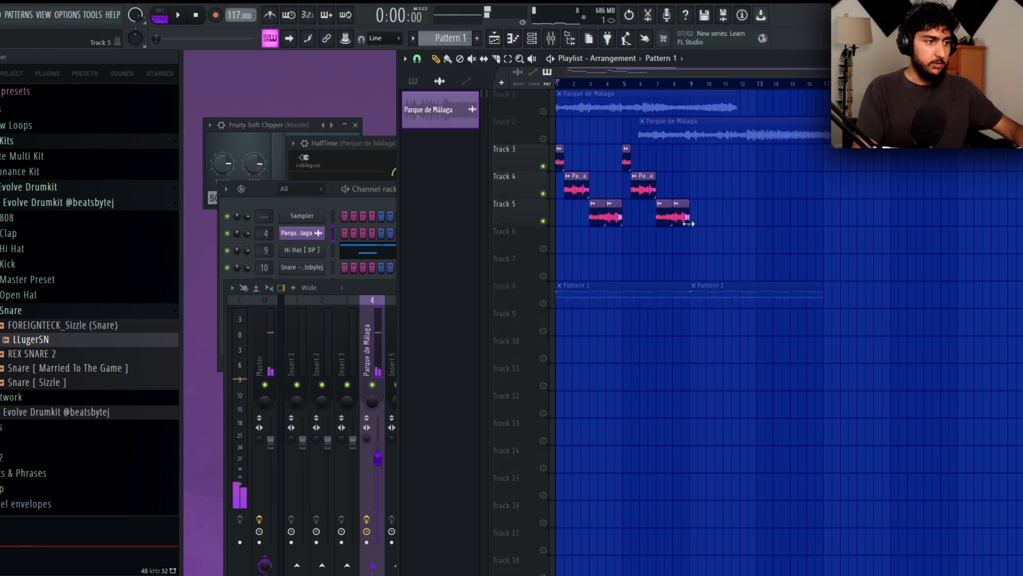
pyautogui.press('space')
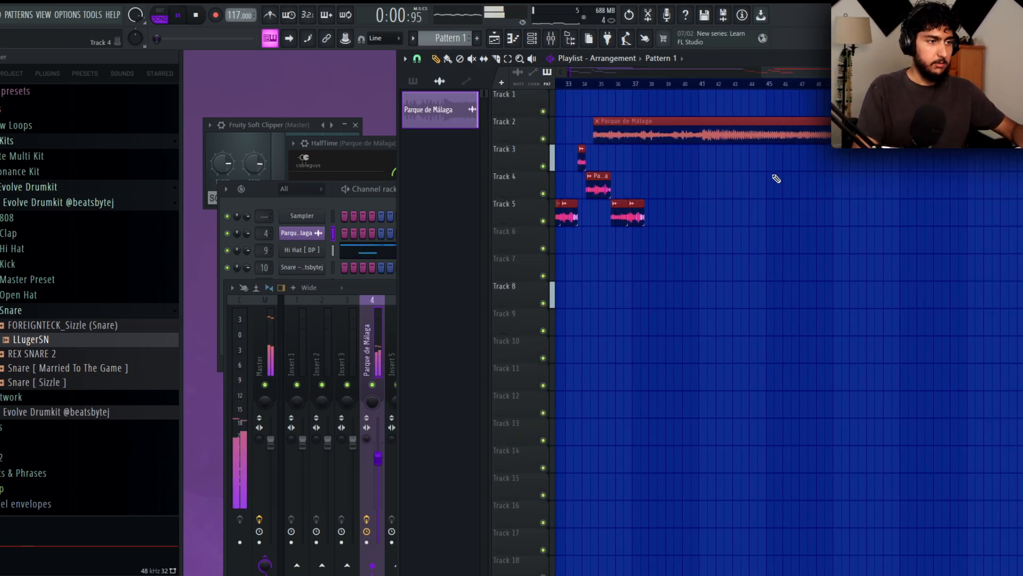
pyautogui.hotkey('ctrl', 'z')
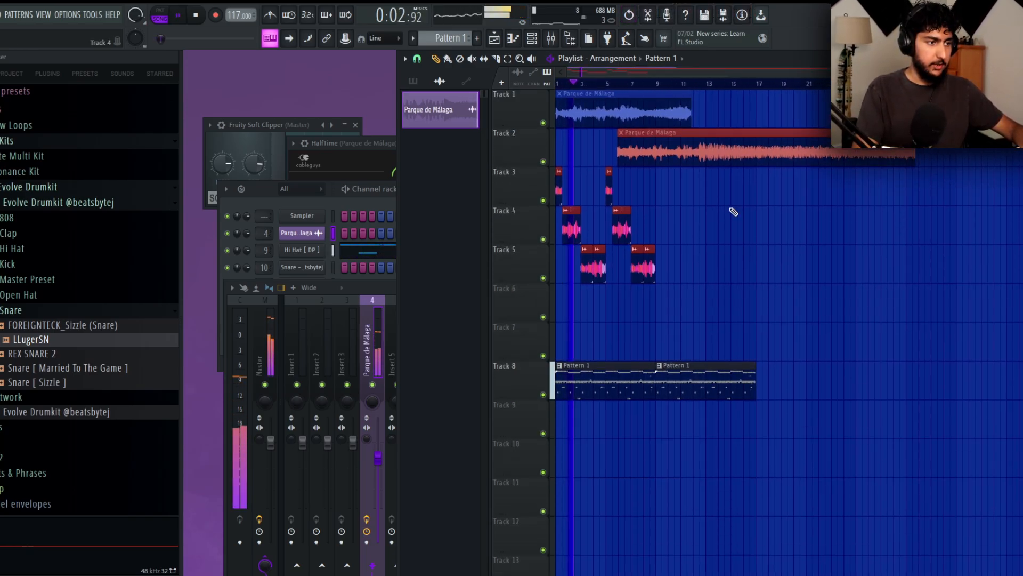
pyautogui.moveTo(739, 268); pyautogui.dragTo(519, 187)
pyautogui.hotkey('ctrl', 'b')
pyautogui.scroll(-1, 822, 194)
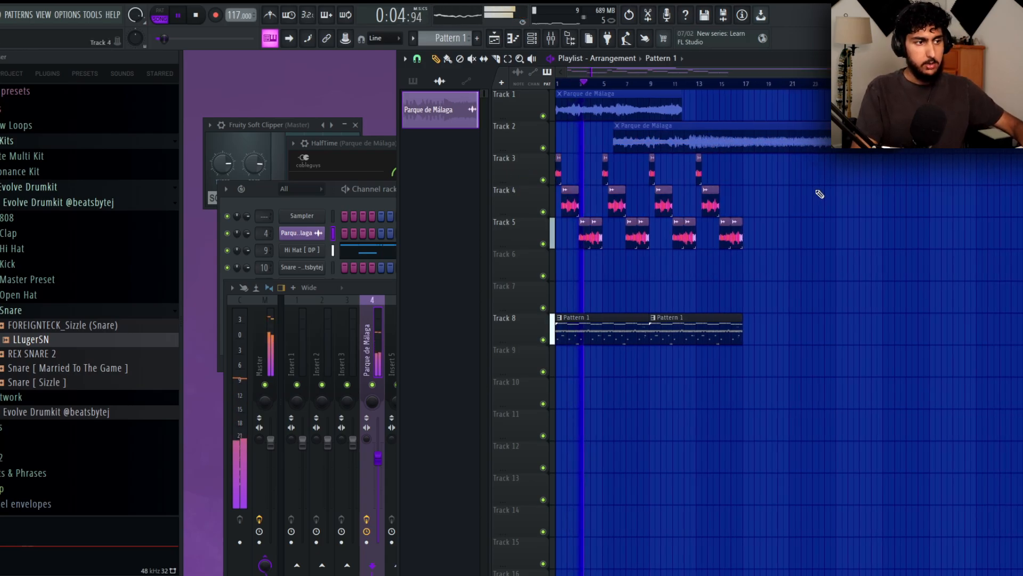
pyautogui.hotkey('ctrl', 'z')
# - Leave only Tracks 3, 4 and 5 unmuted and select the first 10 bars of the playlist
pyautogui.rightClick(544, 243)
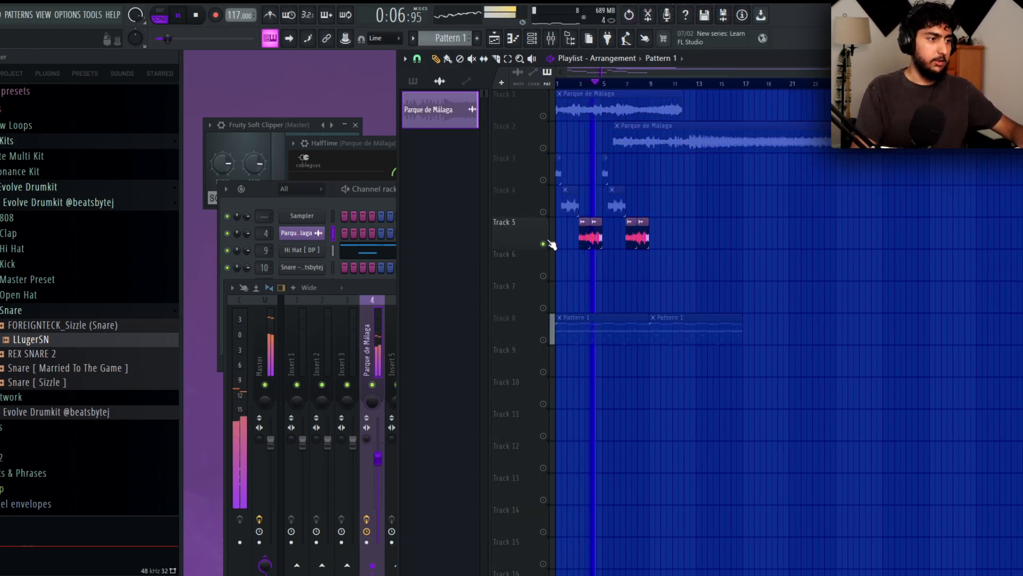
pyautogui.click(543, 212)
pyautogui.click(543, 180)
pyautogui.press('space')
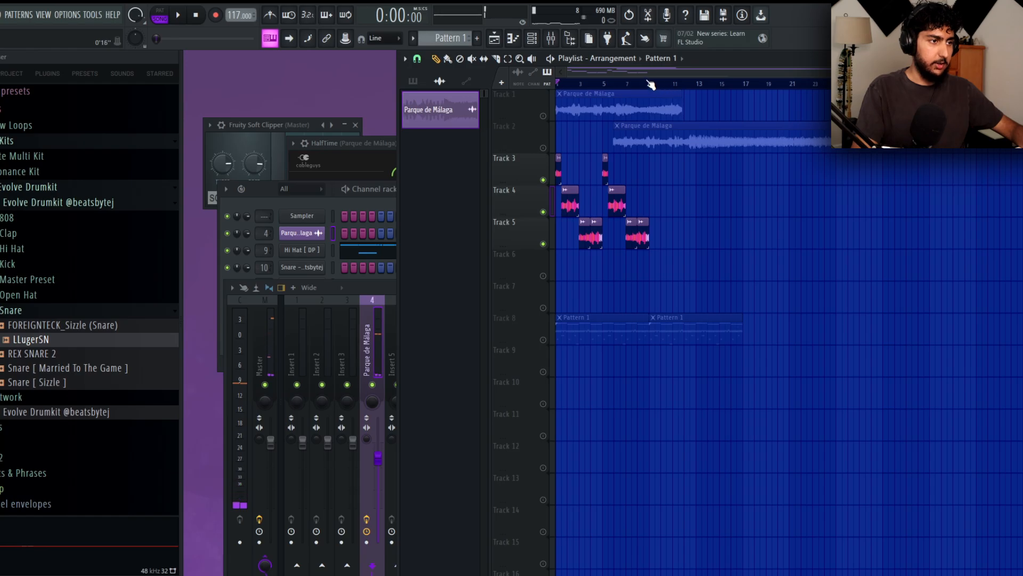
pyautogui.moveTo(651, 84); pyautogui.dragTo(456, 184)
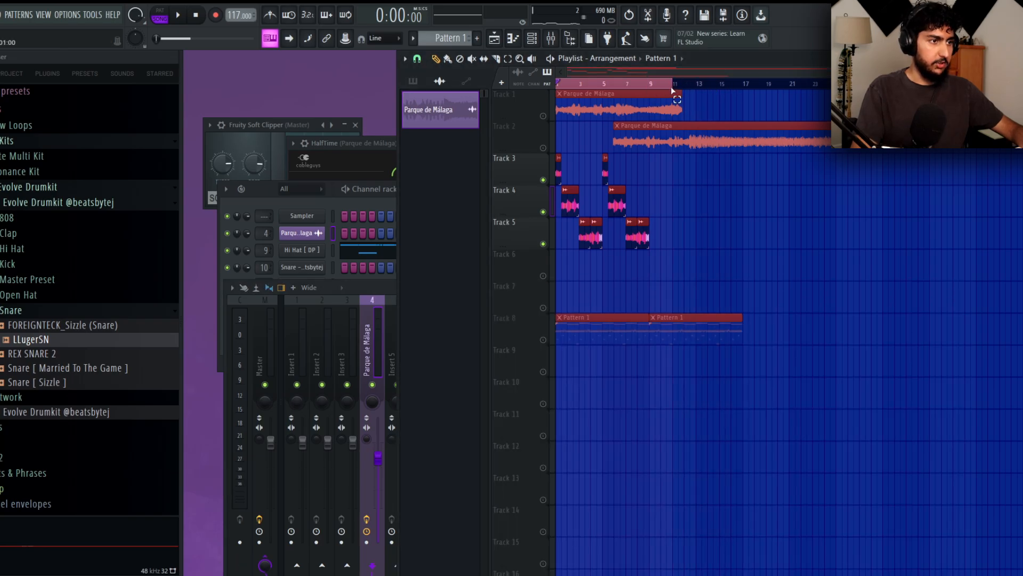
# - Arm the Parque de Málaga mixer track and render the song selection to a WAV clip with the remainder cut
pyautogui.click(256, 554)
pyautogui.press('space')
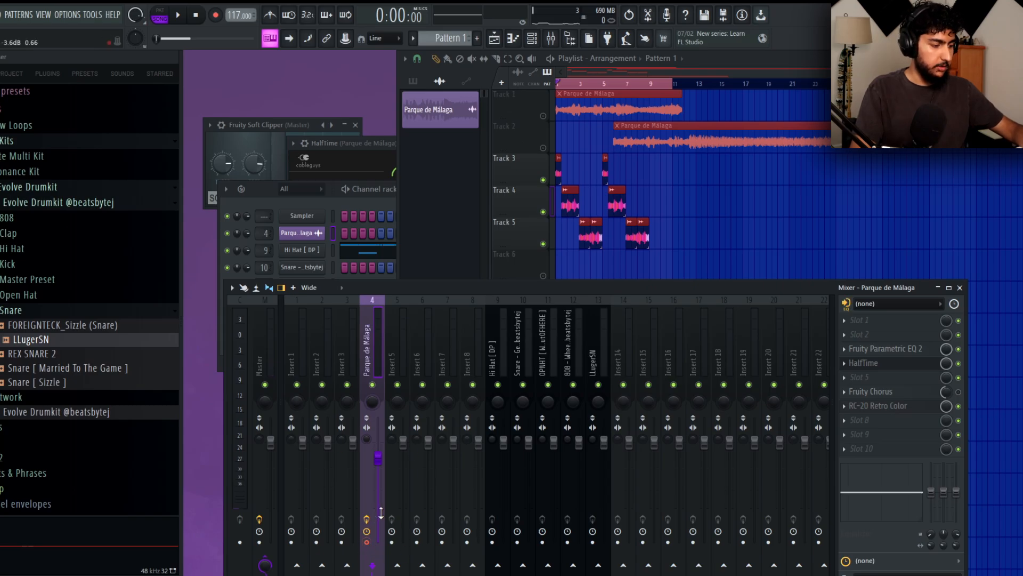
pyautogui.hotkey('alt', 'r')
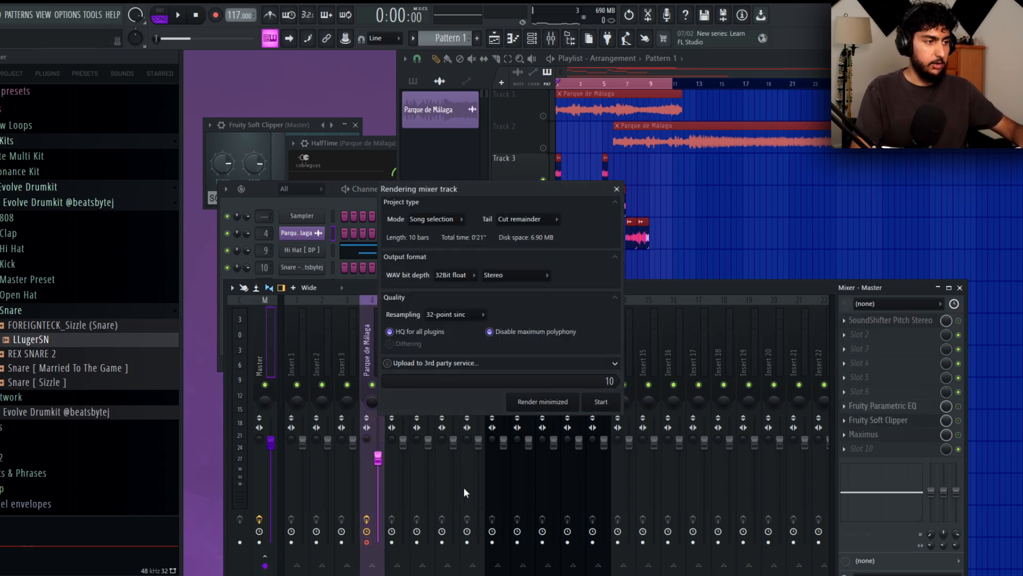
pyautogui.click(609, 401)
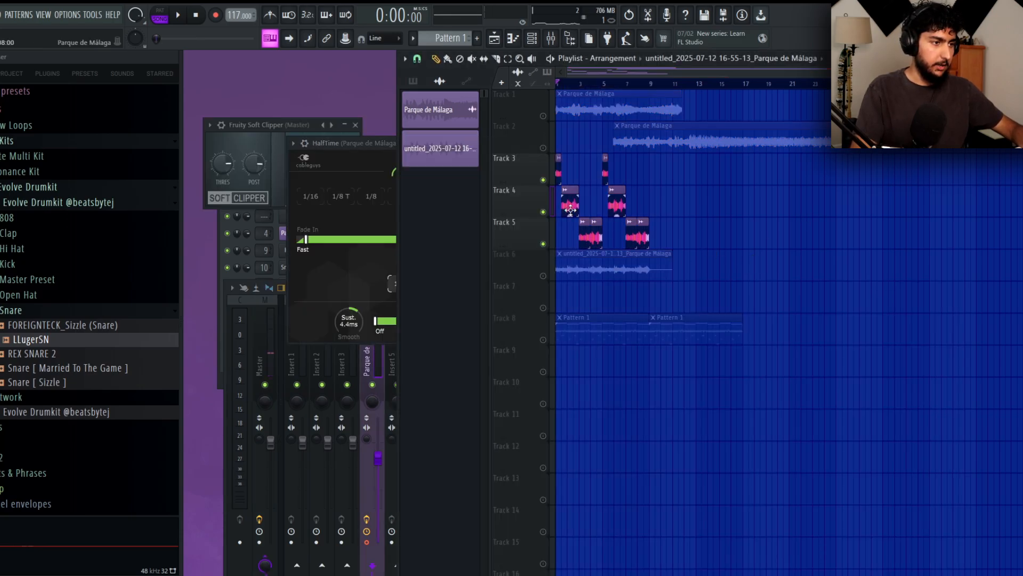
# - Solo and play the rendered clip on Track 6, and move both Pattern 1 clips down to Track 10
pyautogui.rightClick(544, 276)
pyautogui.press('space')
pyautogui.scroll(-1, 714, 237)
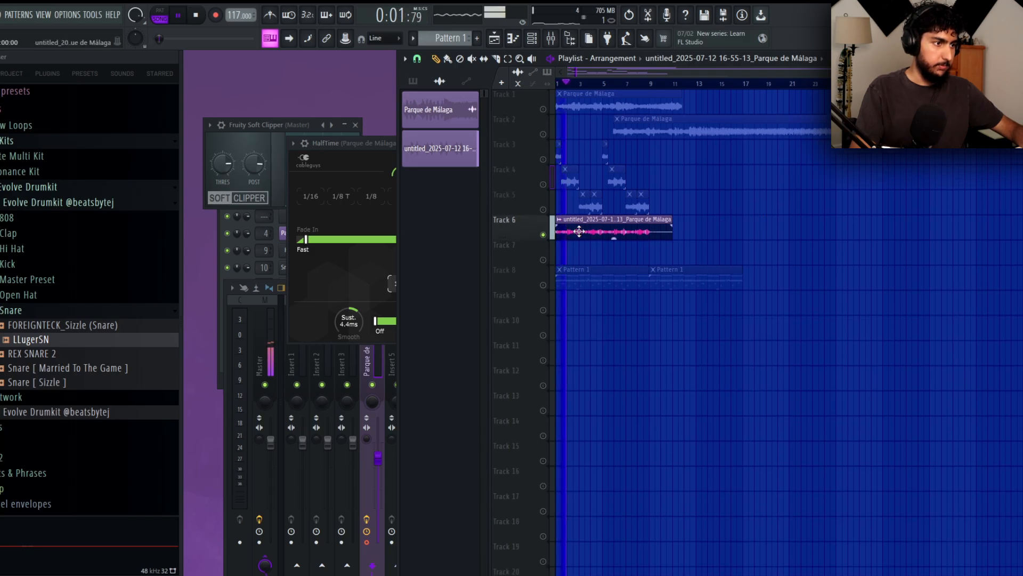
pyautogui.scroll(1, 507, 263)
pyautogui.doubleClick(507, 270)
pyautogui.moveTo(620, 283); pyautogui.dragTo(583, 350)
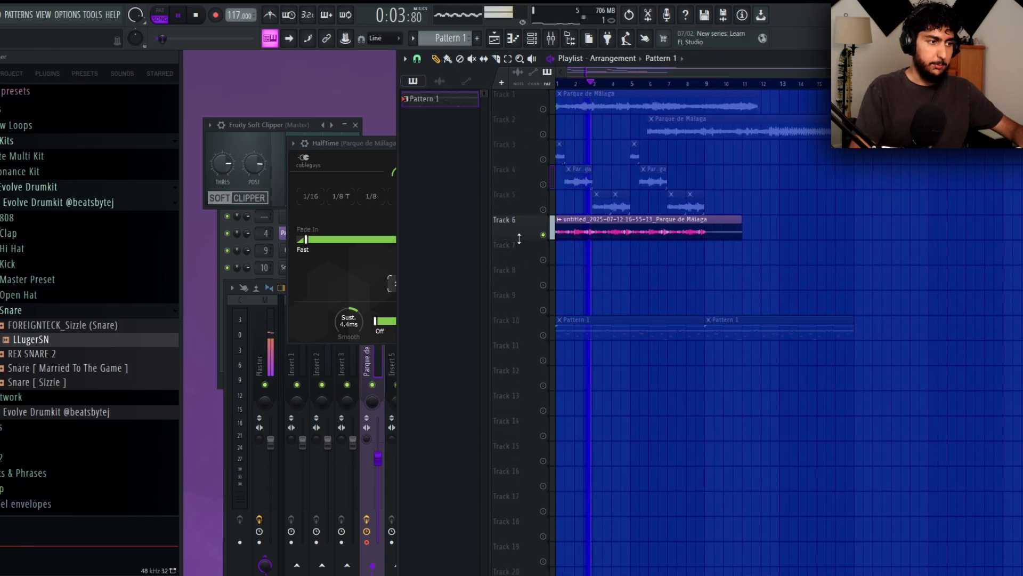
# - Copy the rendered clip to Track 7 at bar 9, unmute that track and trim both clips to 8 bars
pyautogui.press('space')
pyautogui.moveTo(581, 220); pyautogui.dragTo(736, 241)
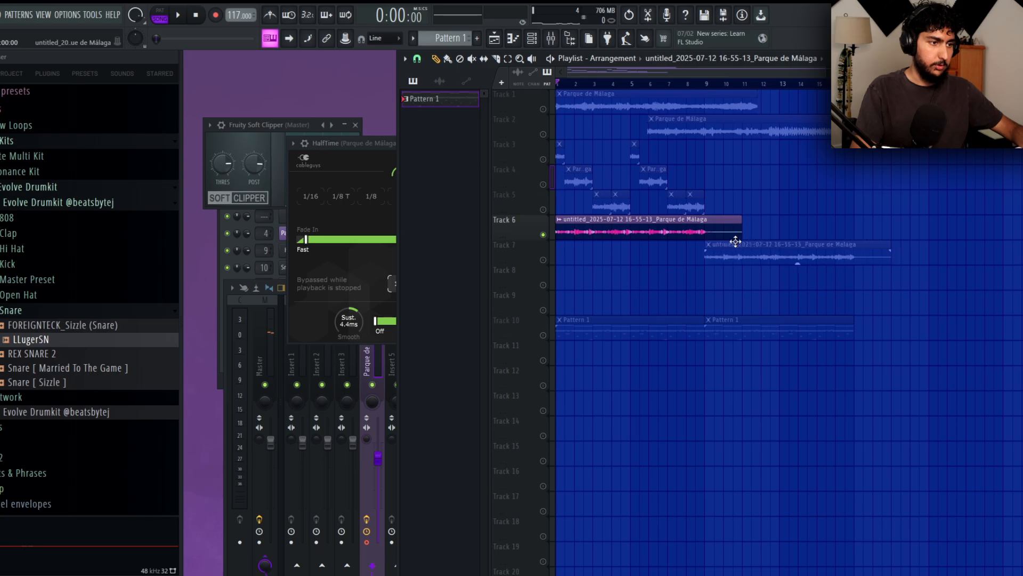
pyautogui.click(543, 260)
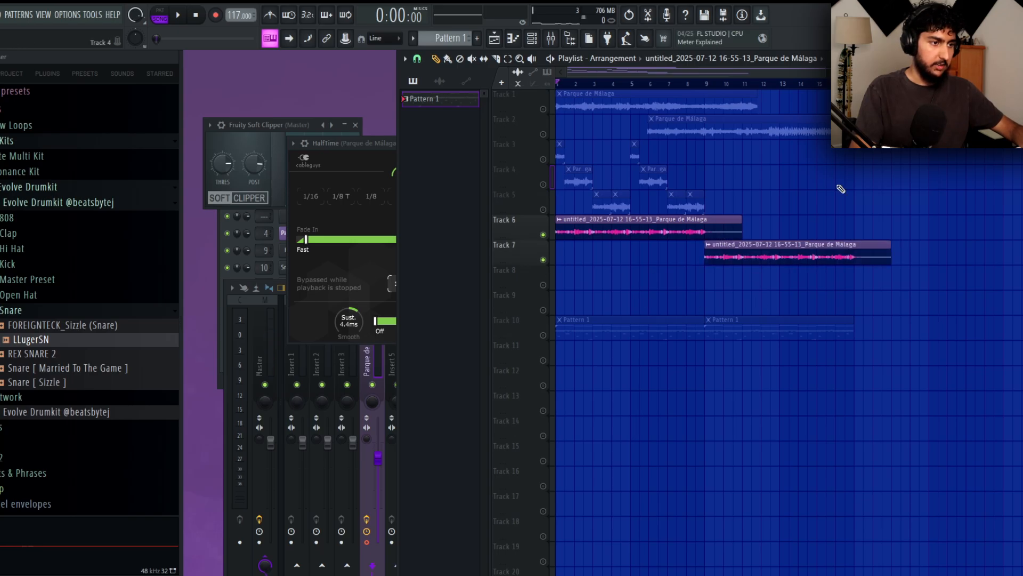
pyautogui.click(495, 59)
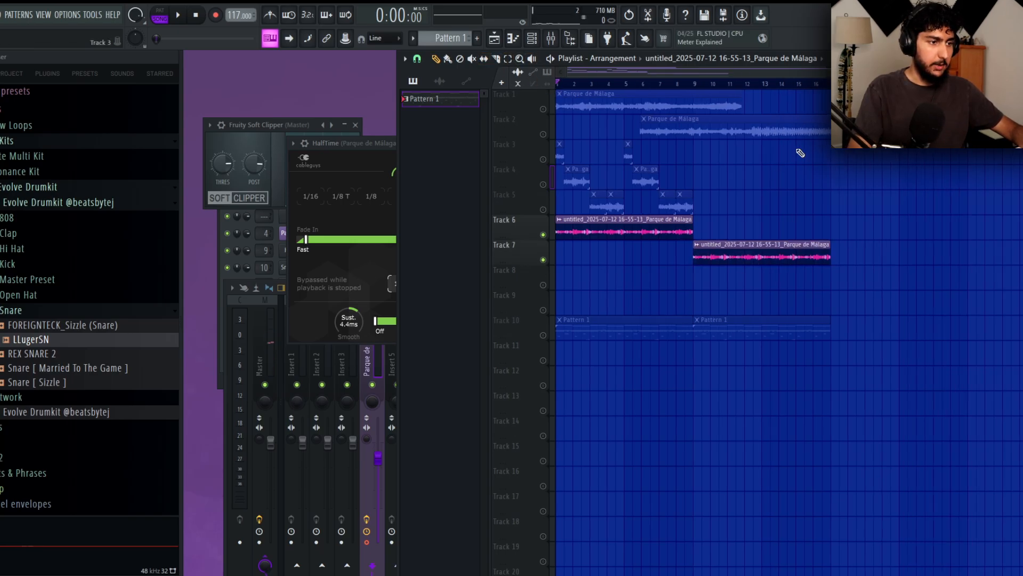
# - Make the rendered clip on Track 7 unique and change its color
pyautogui.scroll(2, 698, 256)
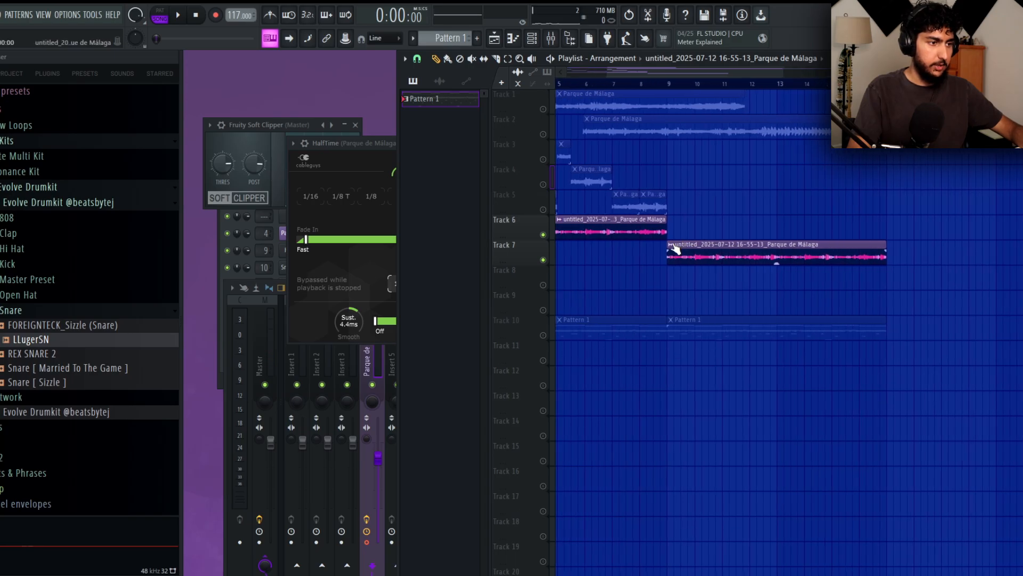
pyautogui.rightClick(673, 247)
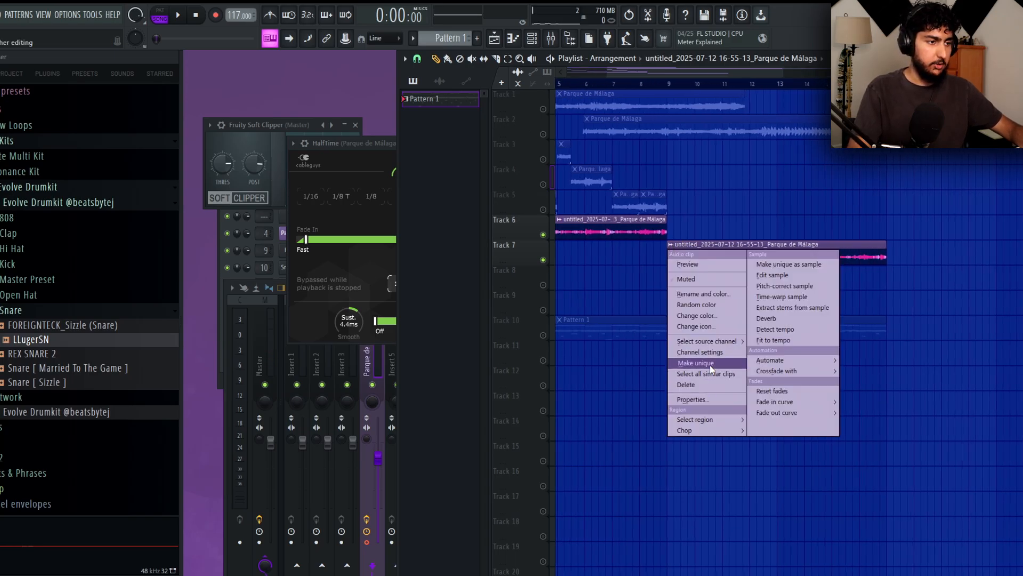
pyautogui.click(695, 362)
pyautogui.rightClick(673, 253)
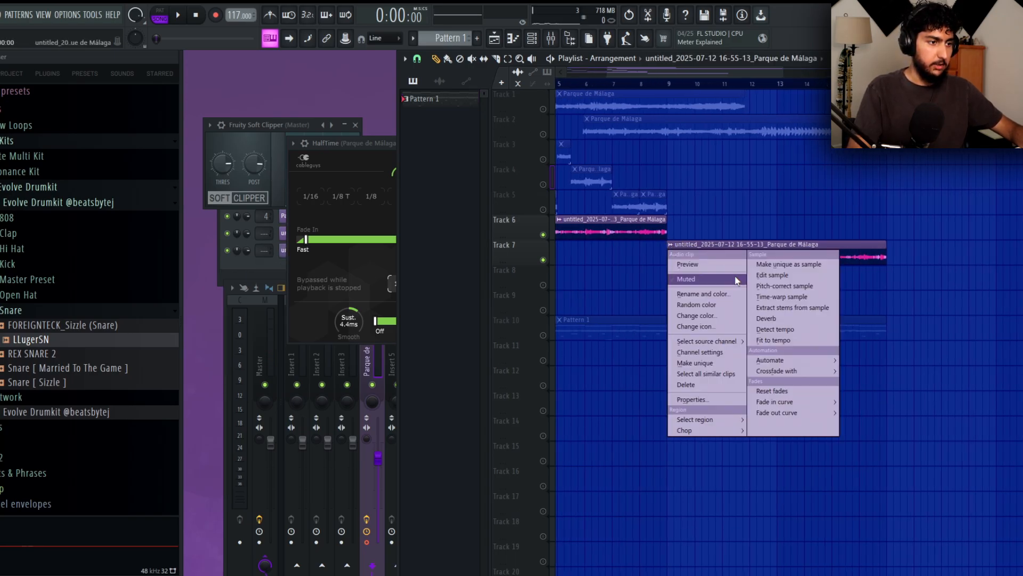
pyautogui.click(714, 315)
pyautogui.scroll(-3, 803, 219)
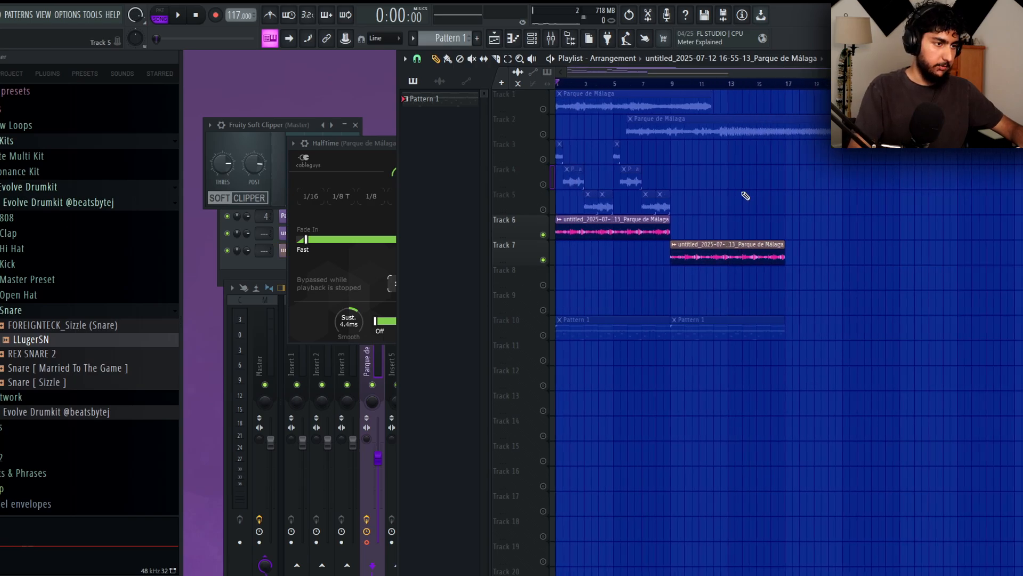
# - Set the Track 6 rendered clip's time-stretching mode to Stretch and its pitch range to 12
pyautogui.doubleClick(663, 202)
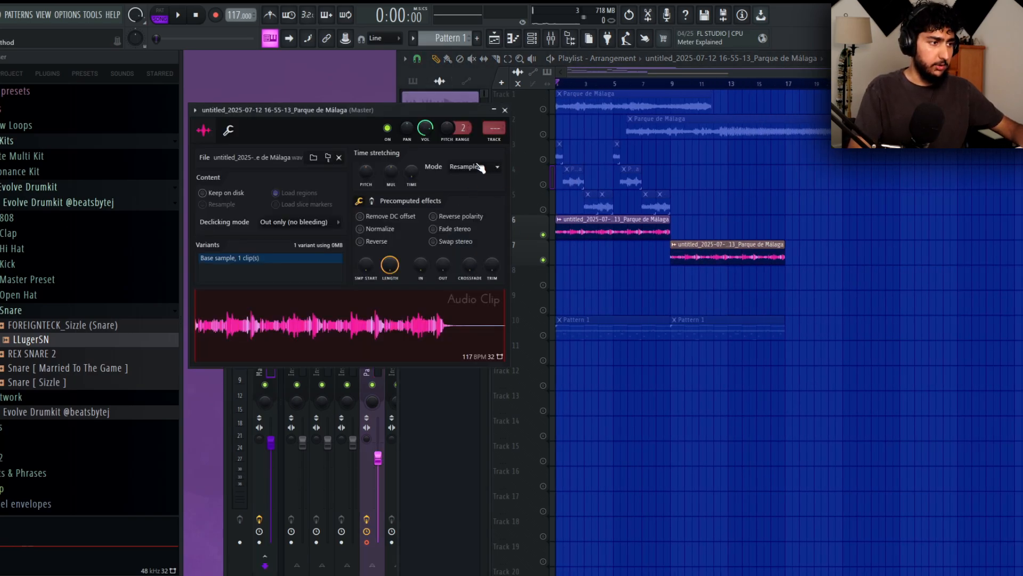
pyautogui.click(481, 167)
pyautogui.click(469, 200)
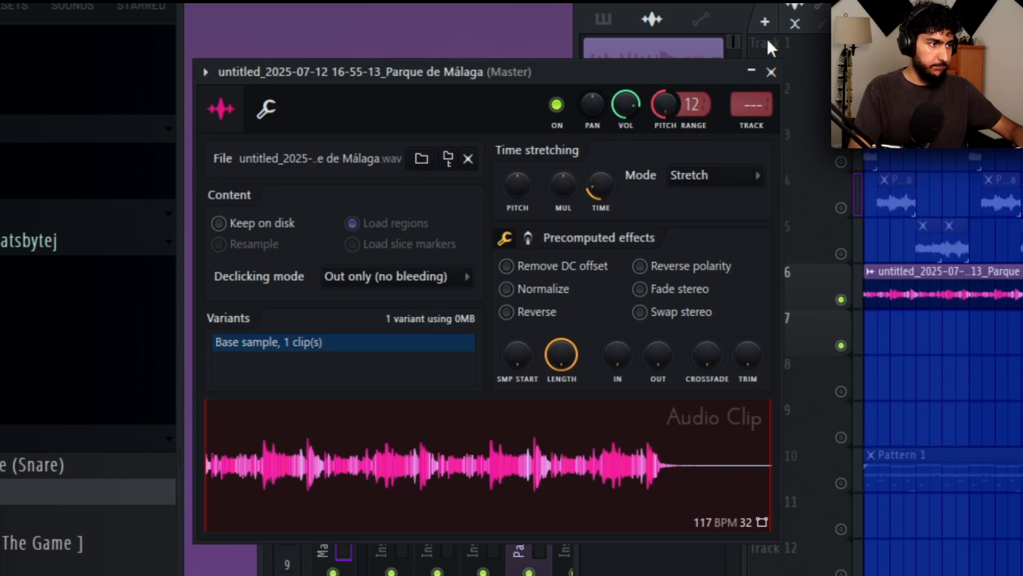
# - Open the unique clip on Track 7 and change its time-stretching mode from Resample
pyautogui.click(929, 296)
pyautogui.scroll(-2, 929, 297)
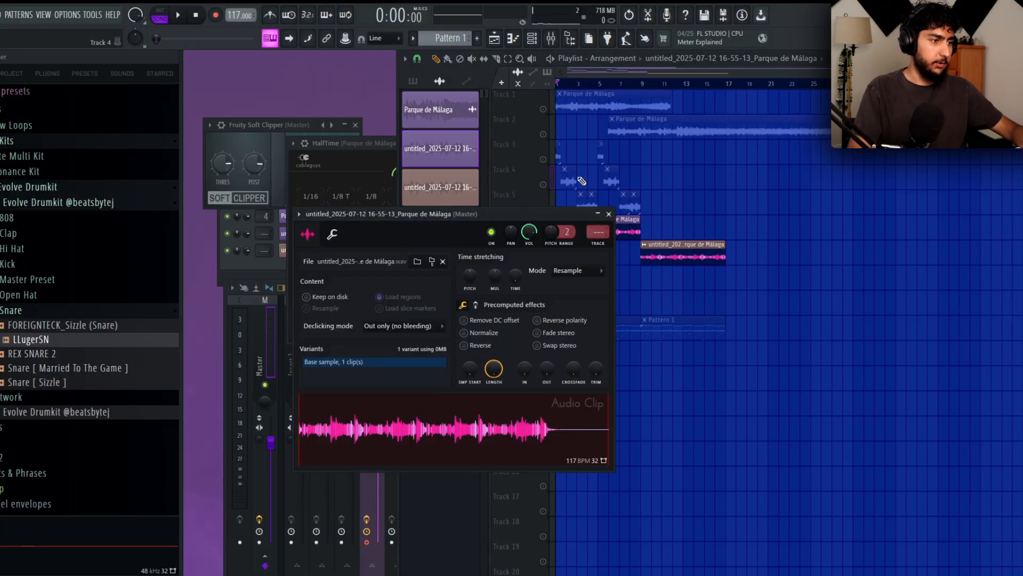
pyautogui.click(568, 274)
pyautogui.click(571, 303)
pyautogui.rightClick(853, 227)
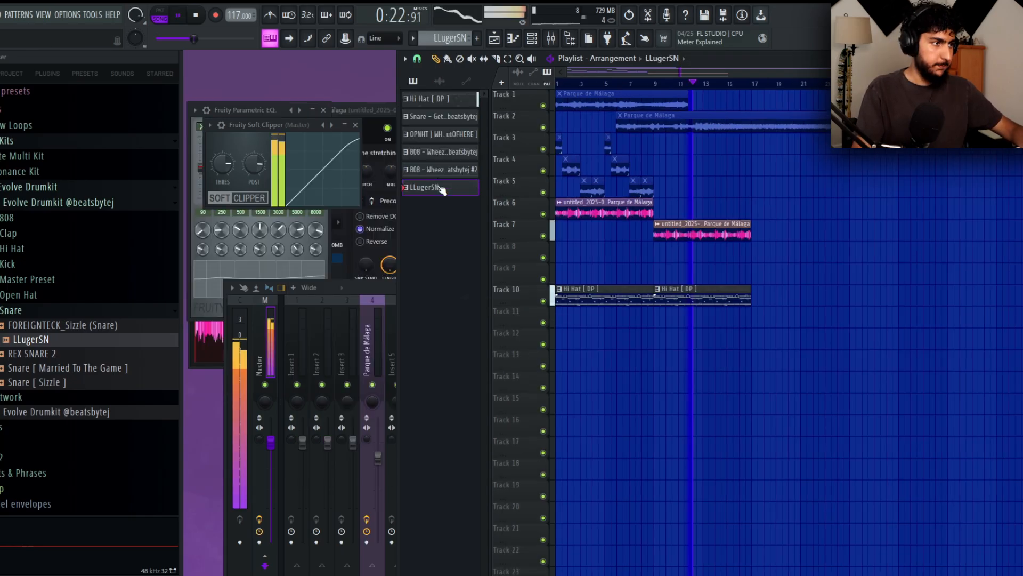
# - Lay all six patterns on Tracks 12 to 17 at bars 9 and 17, and remove the Hi Hat clips from Track 10
pyautogui.moveTo(474, 99); pyautogui.dragTo(559, 339)
pyautogui.hotkey('ctrl', 'b')
pyautogui.hotkey('ctrl', 'b')
pyautogui.rightClick(849, 277)
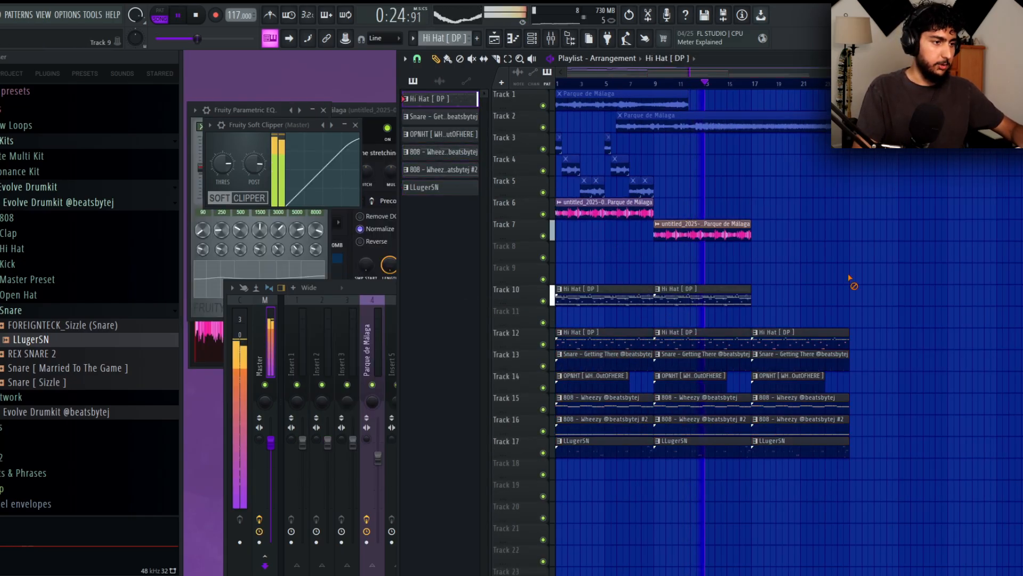
pyautogui.press('Delete')
pyautogui.rightClick(606, 336)
pyautogui.press('space')
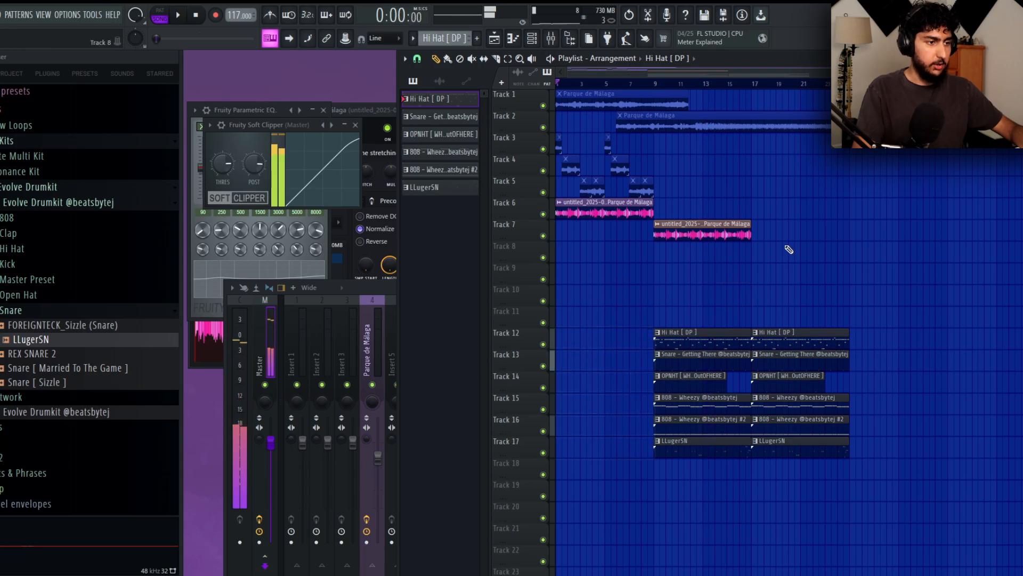
# - Move the bar 9 808 - Wheezy clip on Track 15 to bar 1, play from the start and open its piano roll
pyautogui.click(723, 236)
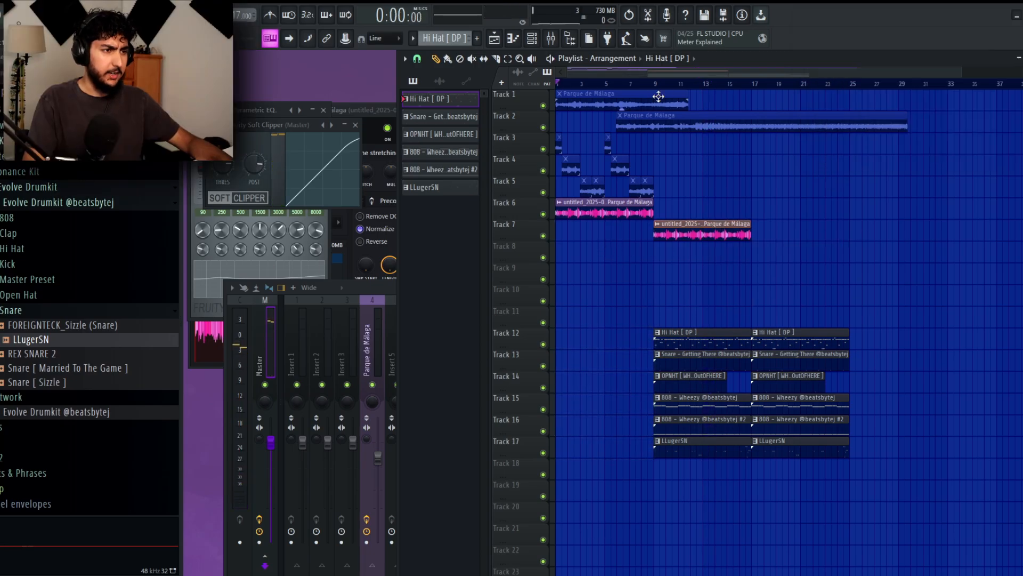
pyautogui.press('F6')
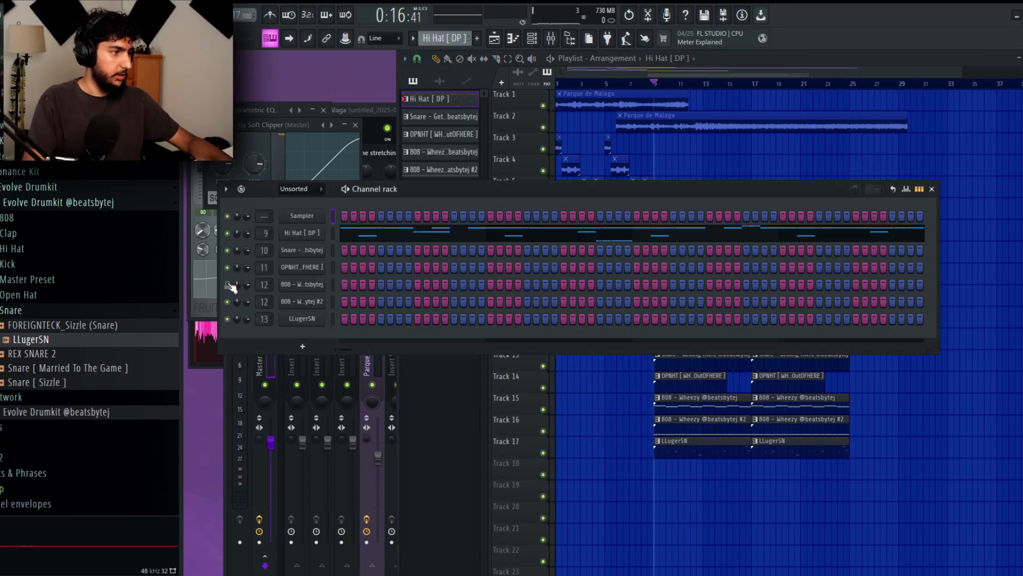
pyautogui.moveTo(693, 398); pyautogui.dragTo(594, 399)
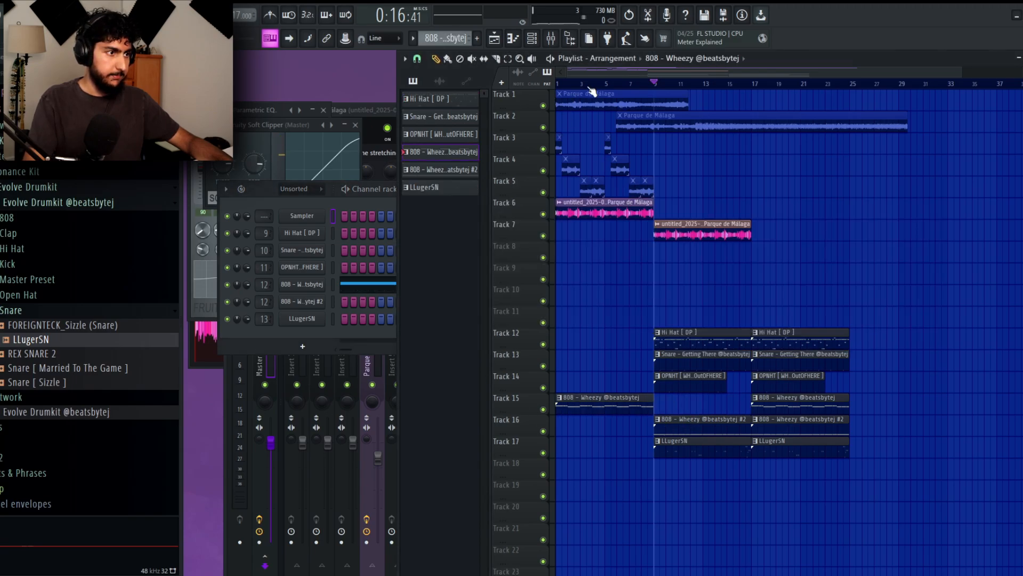
pyautogui.press('space')
pyautogui.click(558, 84)
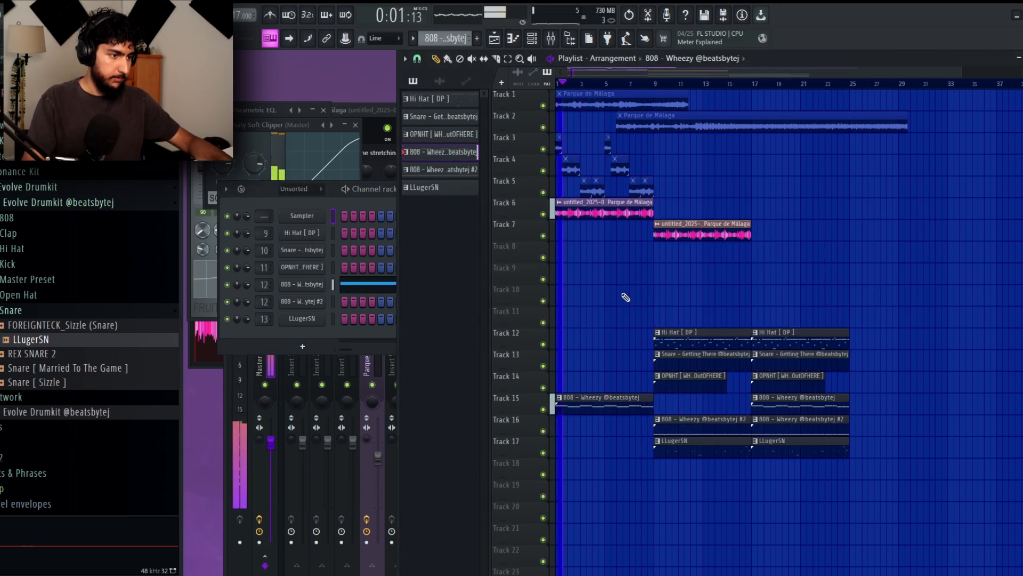
pyautogui.doubleClick(576, 397)
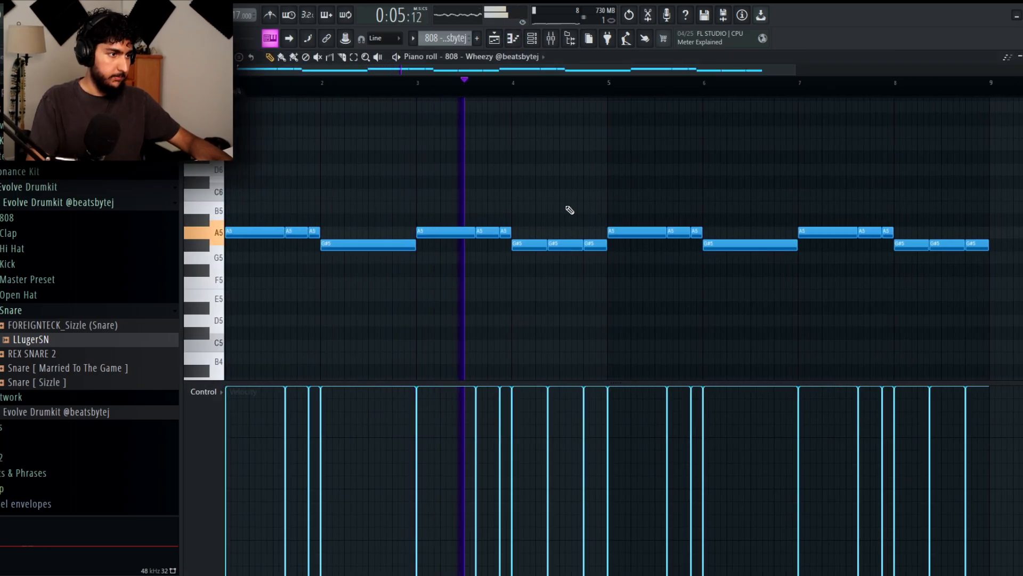
# - Lower the three G#5 notes in bar 4 of the 808 pattern to C#5, keeping their rhythm
pyautogui.moveTo(528, 244); pyautogui.dragTo(529, 333)
pyautogui.press('space')
pyautogui.press('space')
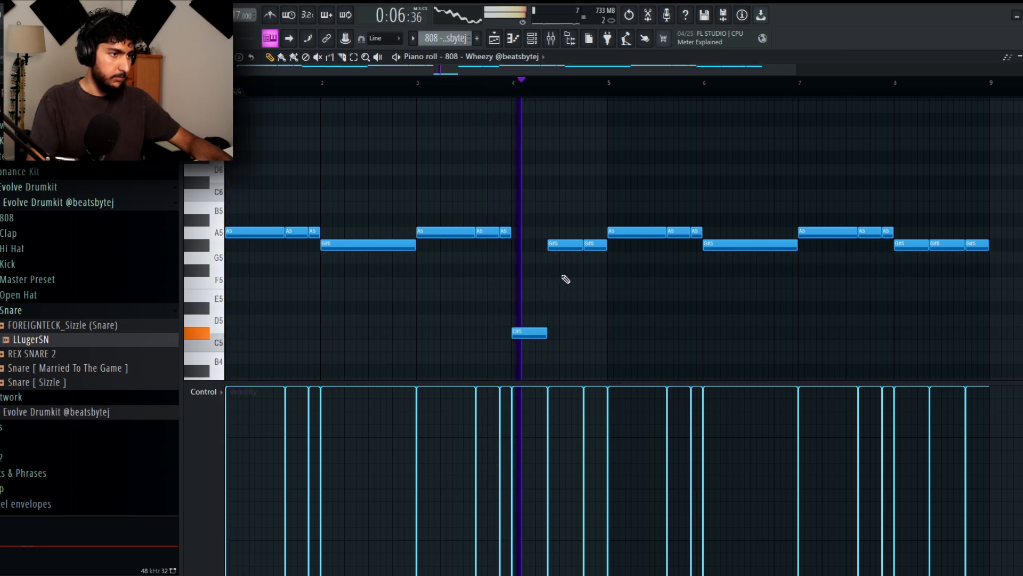
pyautogui.press('space')
pyautogui.moveTo(563, 275); pyautogui.dragTo(548, 337)
pyautogui.press('space')
pyautogui.rightClick(571, 246)
pyautogui.rightClick(594, 245)
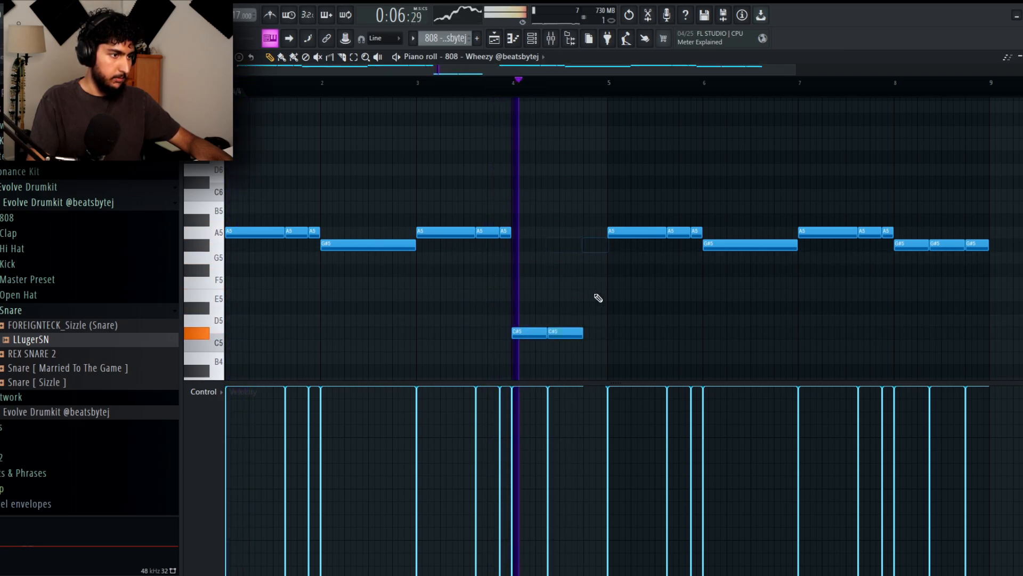
pyautogui.click(597, 334)
pyautogui.press('space')
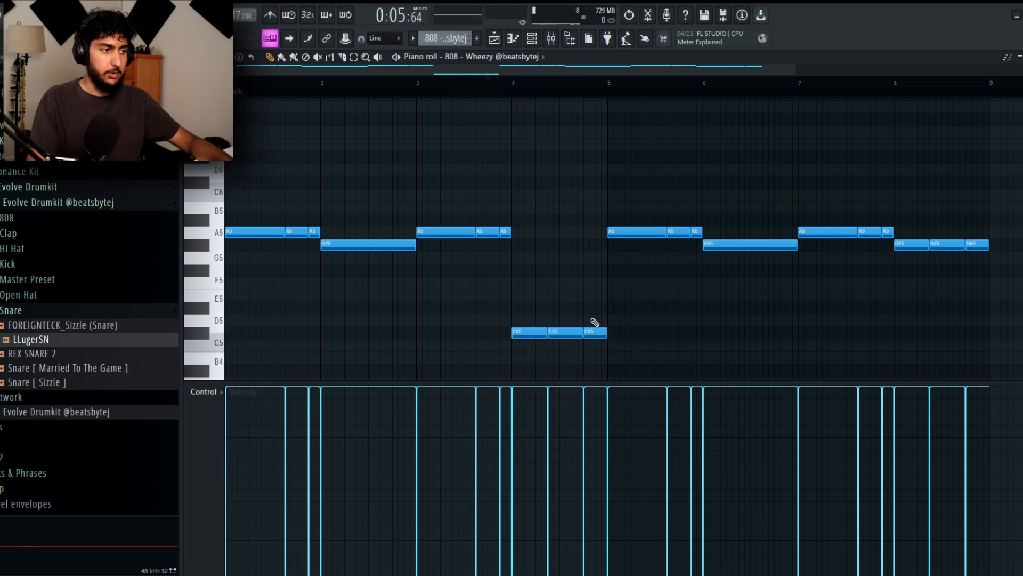
# - Lower the 808's bar 2 note to C#5 and rework bar 3 into two A5 notes, the second held to the bar's end
pyautogui.press('space')
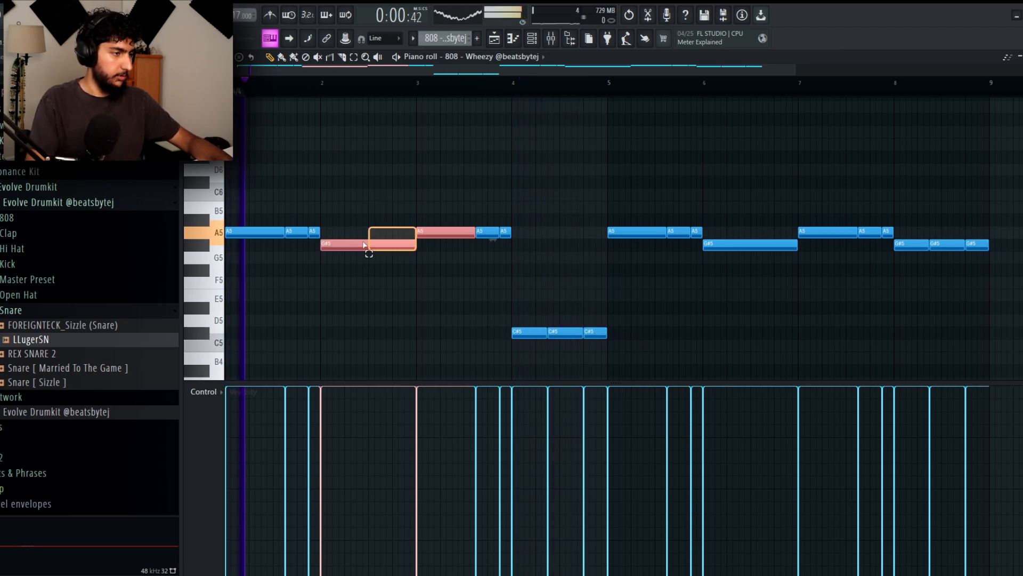
pyautogui.moveTo(361, 244); pyautogui.dragTo(360, 334)
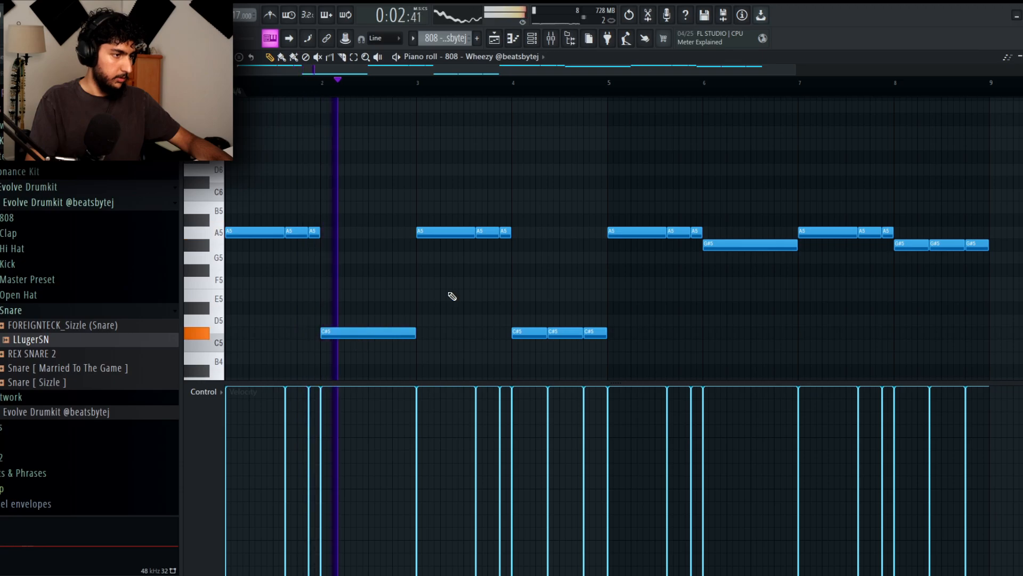
pyautogui.keyDown('ctrl'); pyautogui.scroll(-1, 464, 244); pyautogui.keyUp('ctrl')
pyautogui.keyDown('ctrl'); pyautogui.scroll(1, 440, 238); pyautogui.keyUp('ctrl')
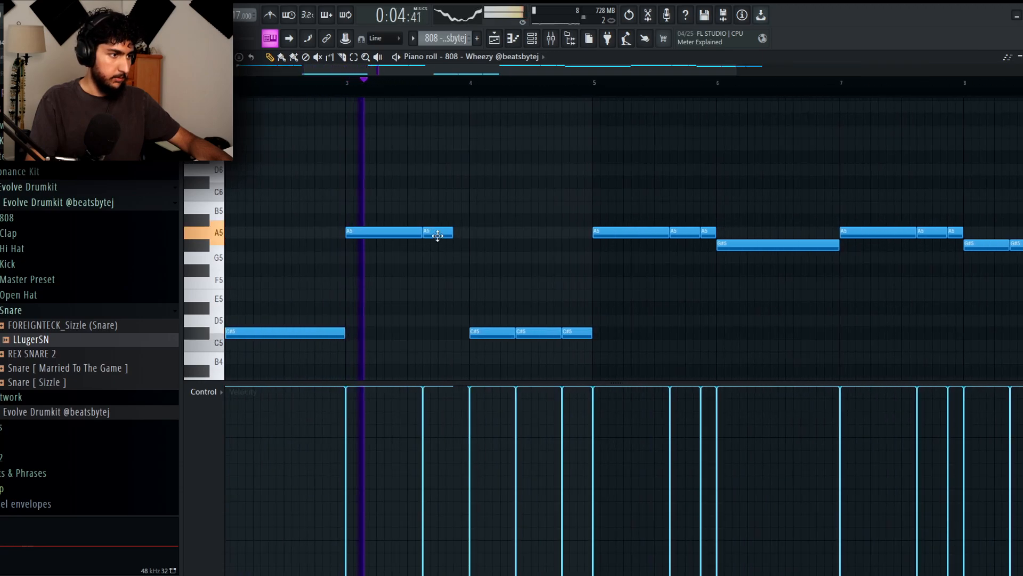
pyautogui.moveTo(452, 233); pyautogui.dragTo(470, 233)
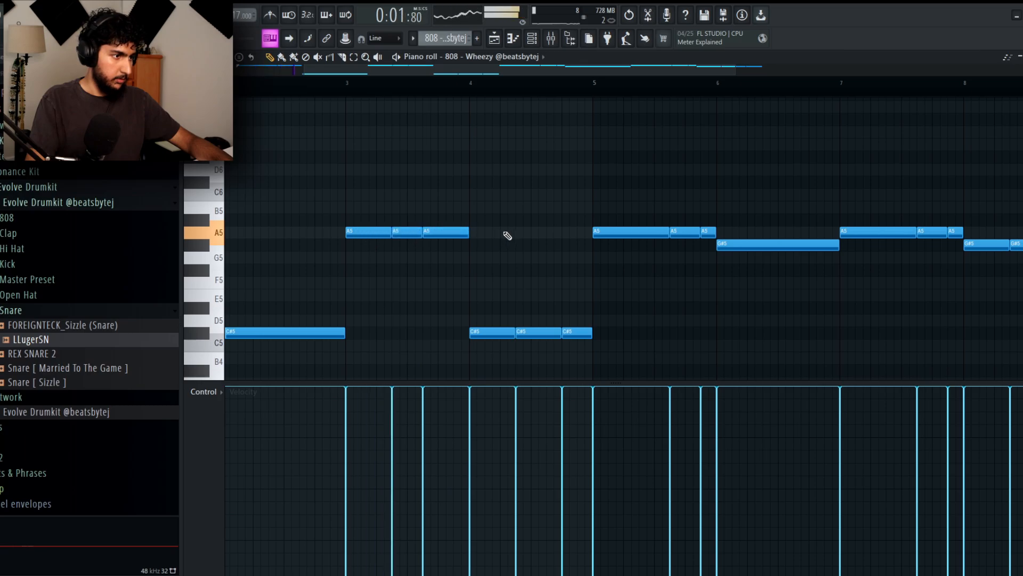
pyautogui.moveTo(429, 238); pyautogui.dragTo(469, 235)
pyautogui.scroll(-1, 487, 192)
pyautogui.keyDown('ctrl'); pyautogui.scroll(-2, 487, 191); pyautogui.keyUp('ctrl')
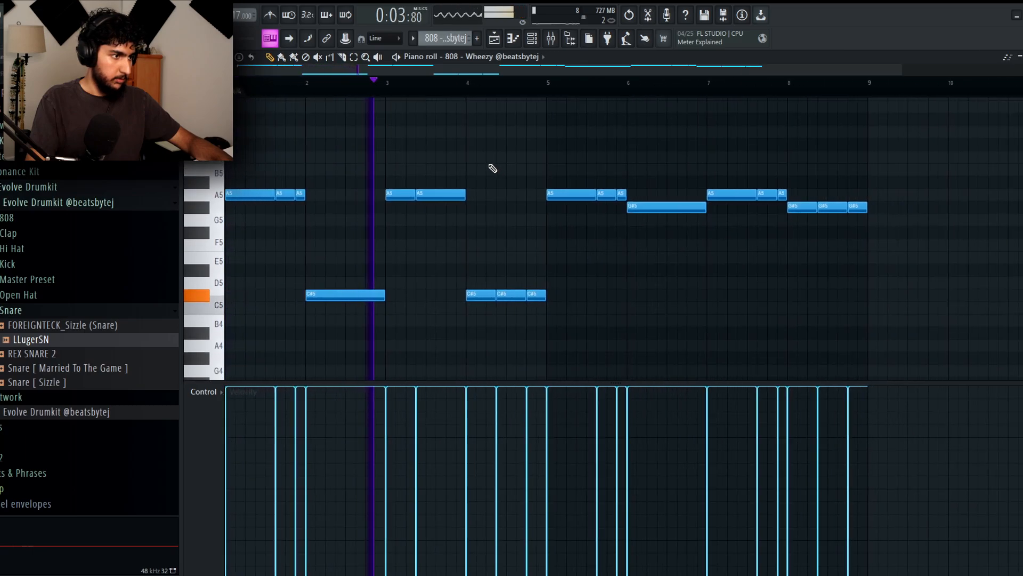
# - Replace the 808 notes in bars 5 to 8 with a duplicate of bars 1 to 4
pyautogui.moveTo(864, 251); pyautogui.dragTo(541, 200)
pyautogui.press('Delete')
pyautogui.hotkey('ctrl', 'a')
pyautogui.hotkey('ctrl', 'b')
pyautogui.hotkey('ctrl', 'd')
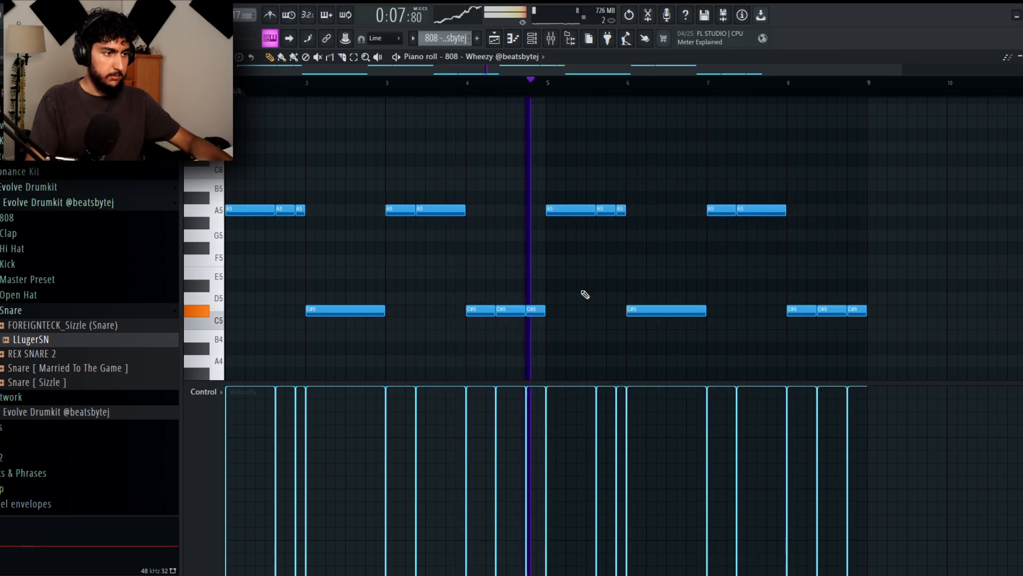
# - Remove the 808 - Wheezy clip at bar 1 on Track 15 and the 808 - Wheezy #2 clip at bar 17 on Track 16
pyautogui.press('F5')
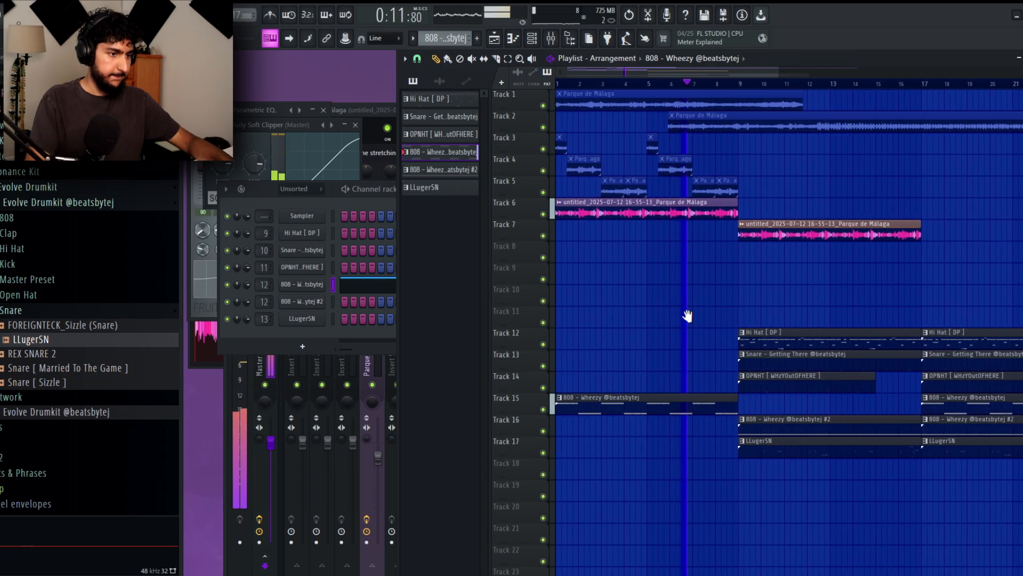
pyautogui.scroll(3, 685, 313)
pyautogui.moveTo(613, 399); pyautogui.dragTo(930, 284)
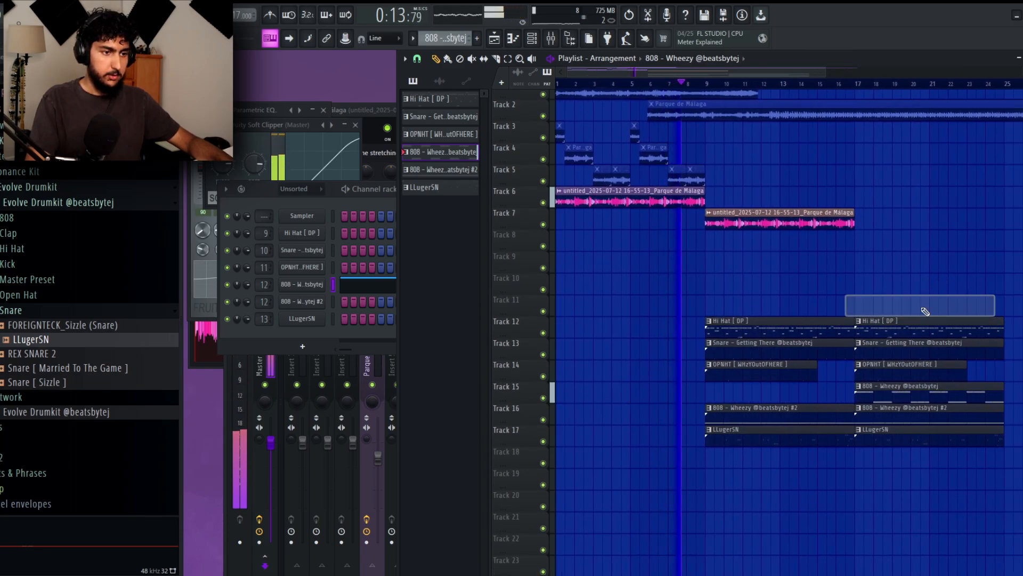
pyautogui.rightClick(926, 307)
pyautogui.rightClick(909, 417)
pyautogui.press('space')
# - Move the Track 7 loop clip to bar 1 and place the Track 6 loop clip at bars 9 and 17
pyautogui.moveTo(842, 220); pyautogui.dragTo(693, 219)
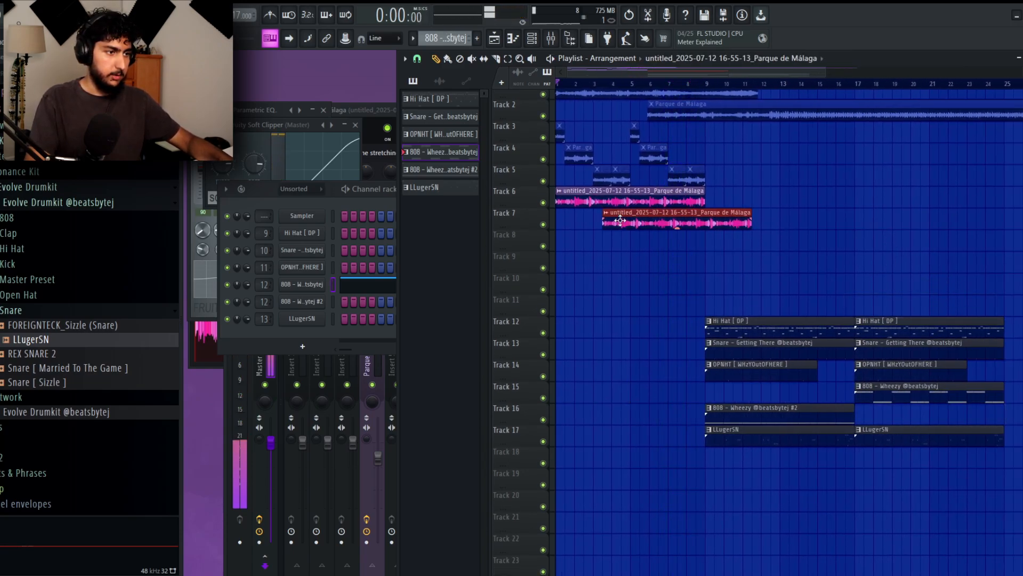
pyautogui.moveTo(582, 200); pyautogui.dragTo(788, 200)
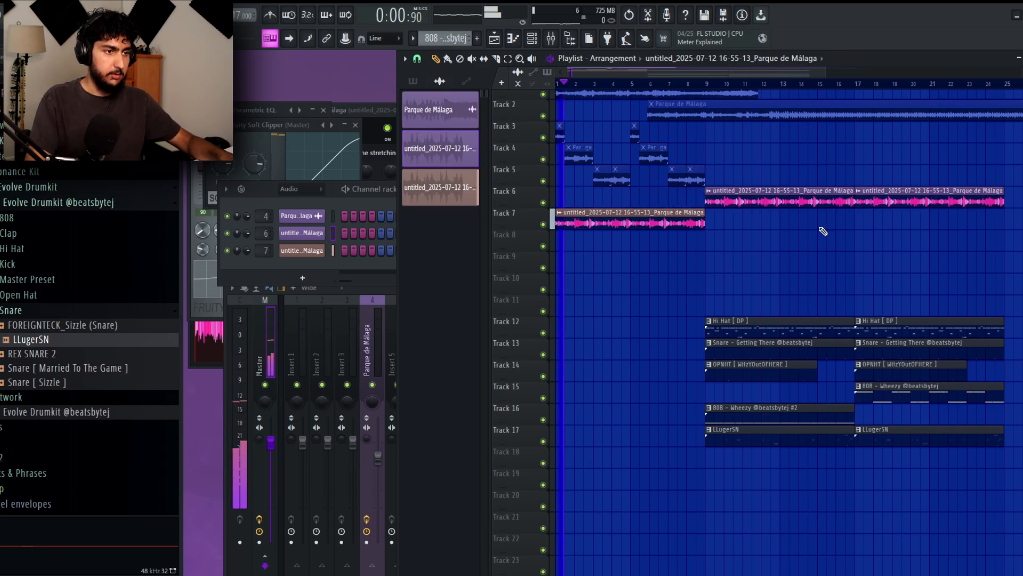
pyautogui.scroll(-1, 831, 240)
pyautogui.click(648, 85)
pyautogui.scroll(-2, 710, 221)
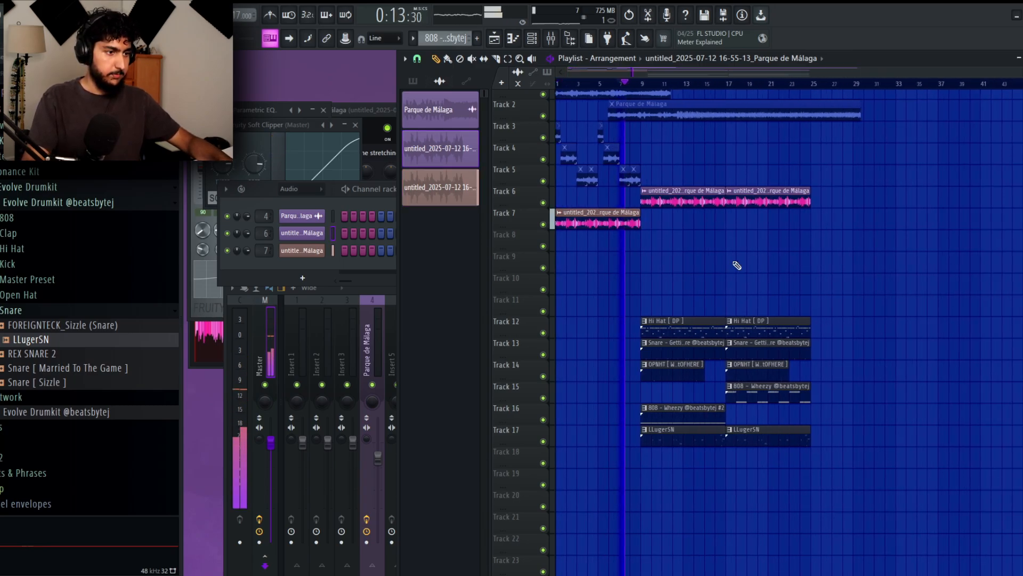
# - Add the "! Roll up Tej V2" sample to Track 11 leading into bar 9, and open its settings while playing the transition
pyautogui.moveTo(63, 149); pyautogui.dragTo(661, 301)
pyautogui.scroll(2, 634, 300)
pyautogui.press('space')
pyautogui.scroll(3, 661, 301)
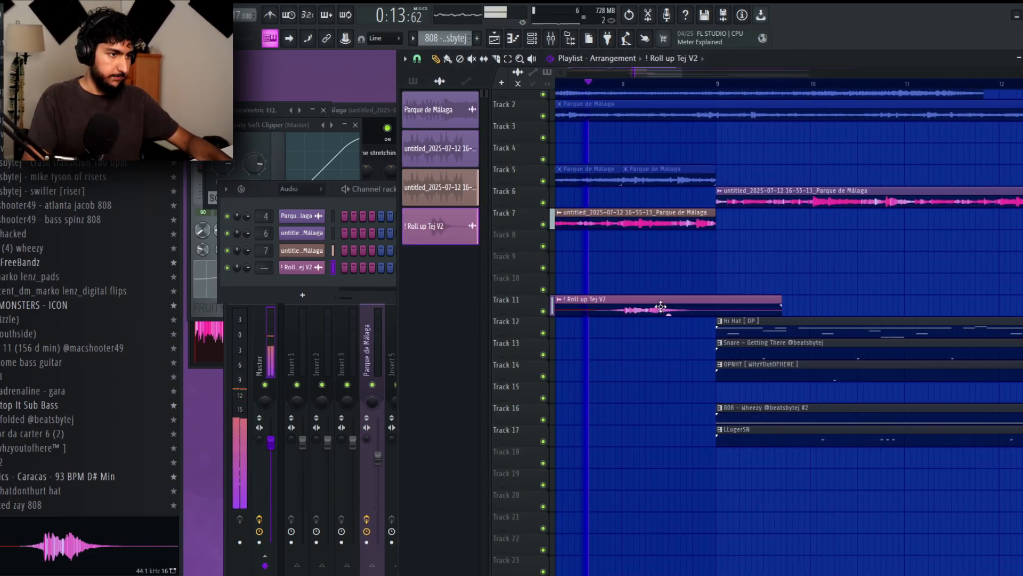
pyautogui.doubleClick(674, 312)
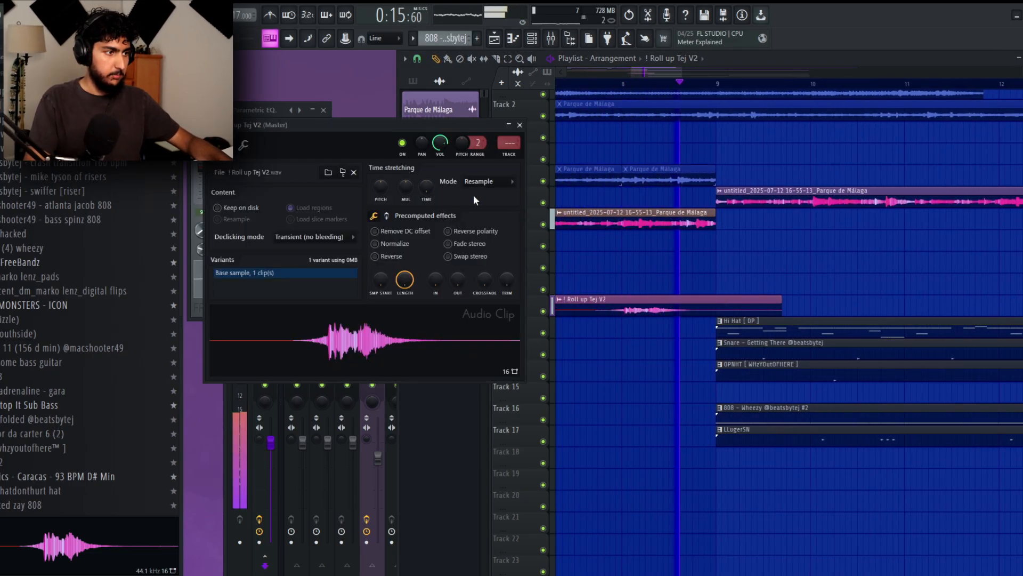
pyautogui.scroll(-4, 808, 262)
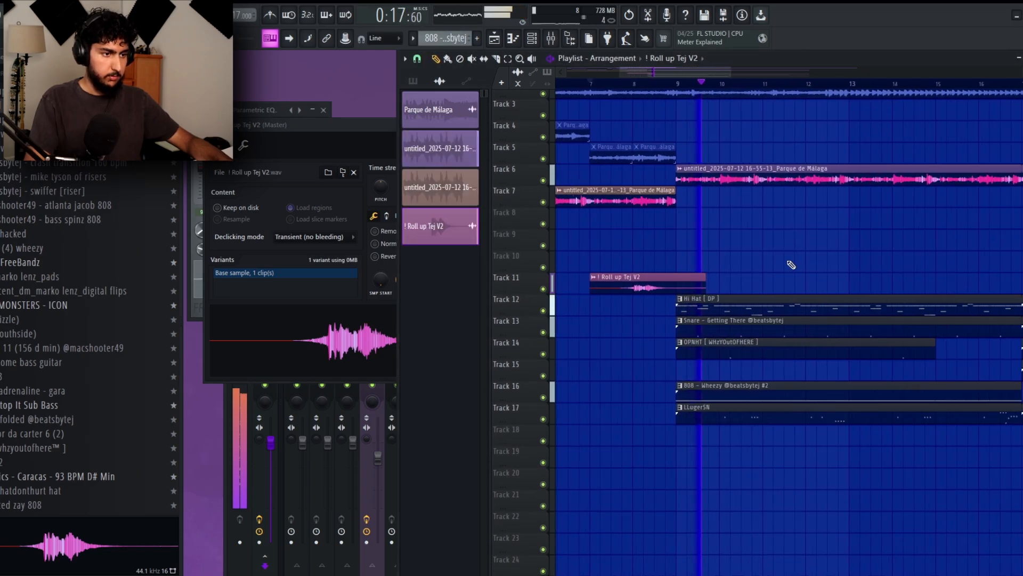
pyautogui.scroll(-2, 810, 257)
pyautogui.scroll(-2, 815, 260)
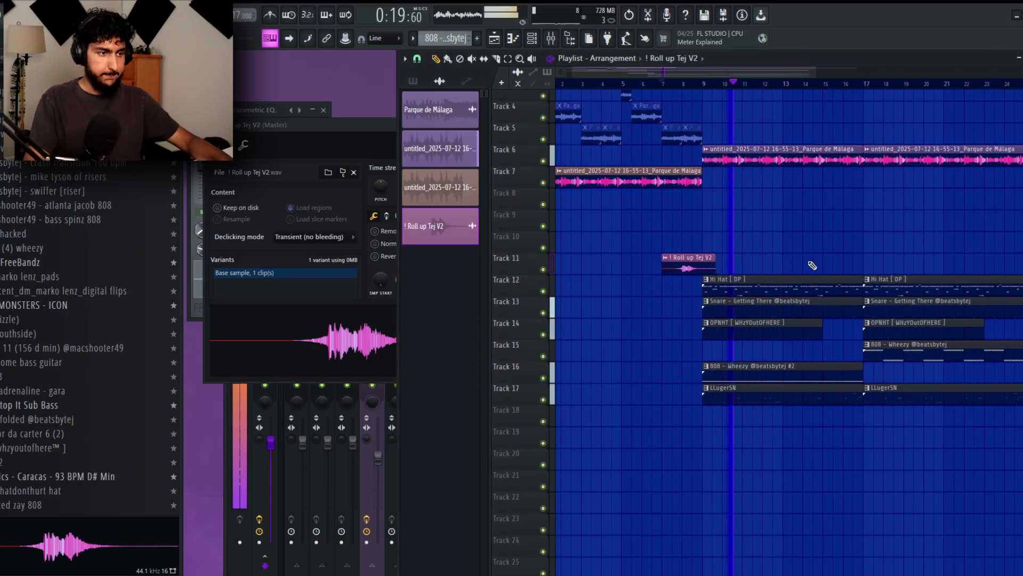
# - Duplicate the drum patterns and Track 6 loop up to bar 41, with 808 - Wheezy #2 at bar 17 and 808 - Wheezy from bar 25
pyautogui.doubleClick(765, 142)
pyautogui.rightClick(765, 142)
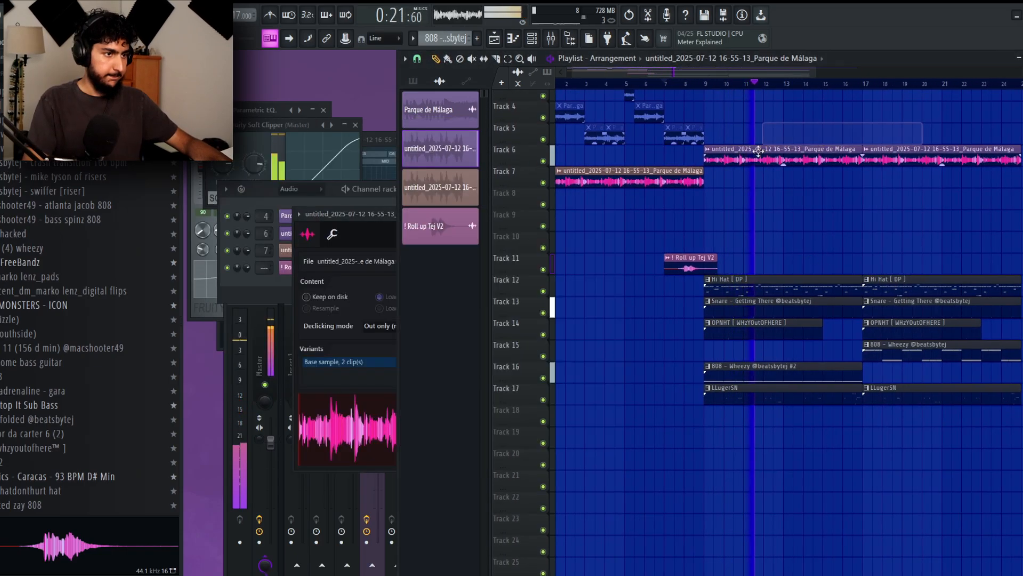
pyautogui.click(781, 252)
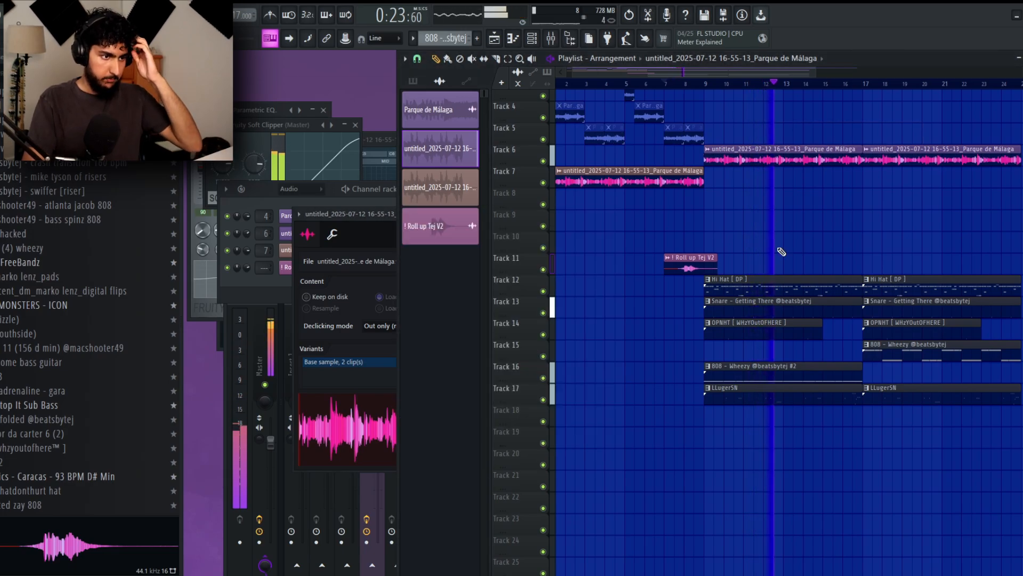
pyautogui.scroll(-2, 842, 238)
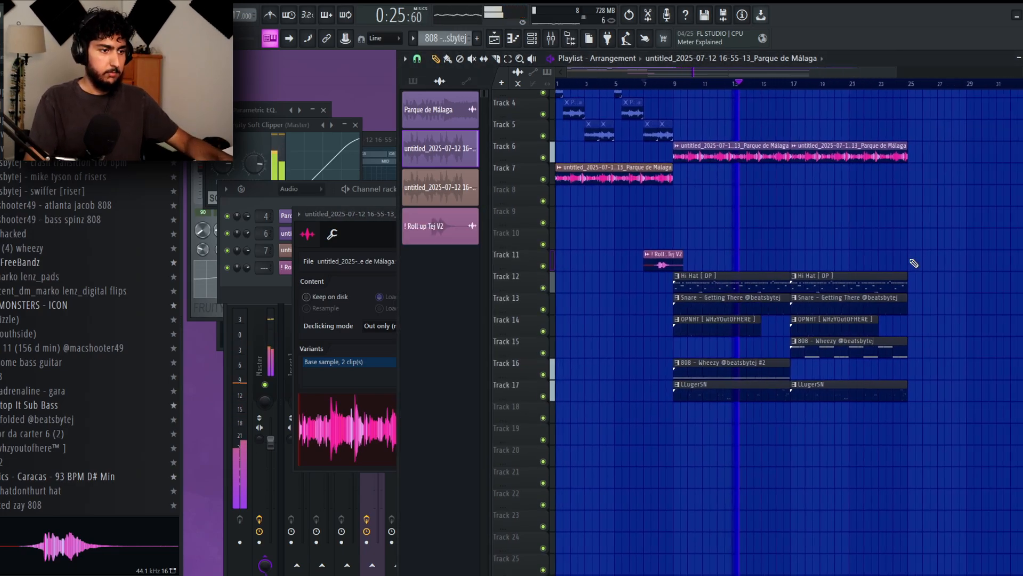
pyautogui.hscroll(4, 730, 201)
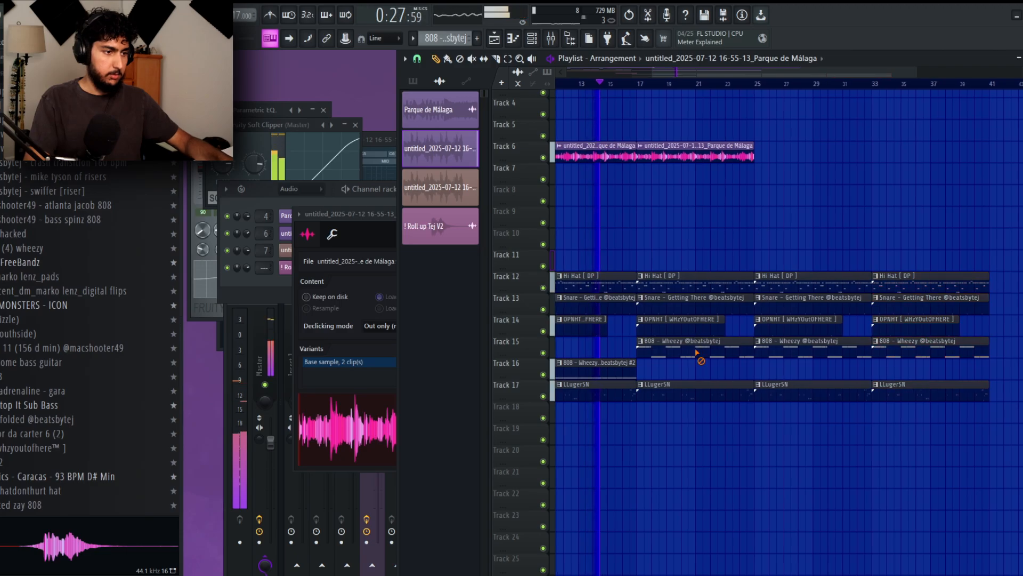
pyautogui.scroll(4, 770, 217)
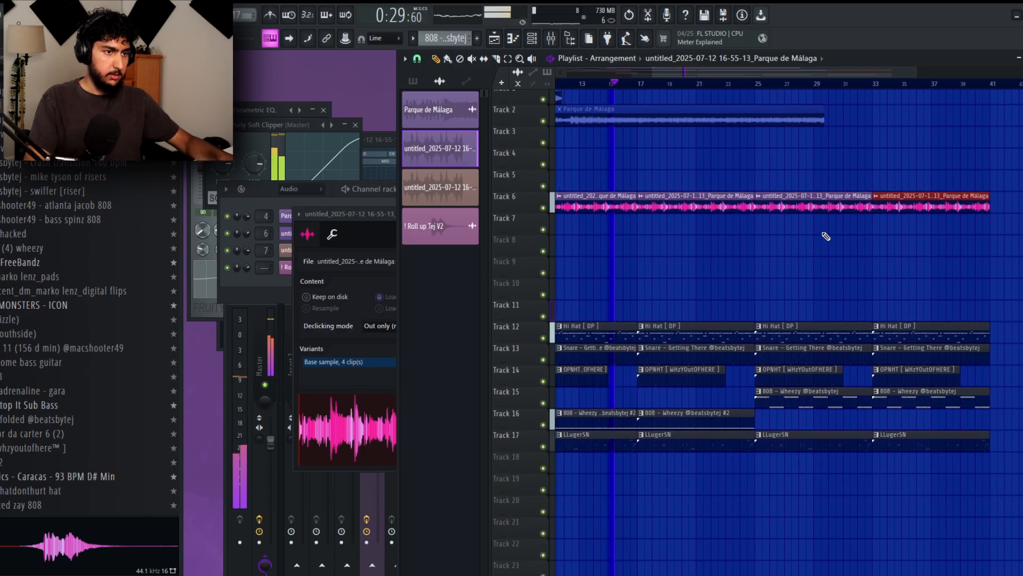
# - Replace the Track 6 loop clips from bar 25 with the Track 7 loop and remove the LLugerSN clip at bar 25
pyautogui.rightClick(844, 241)
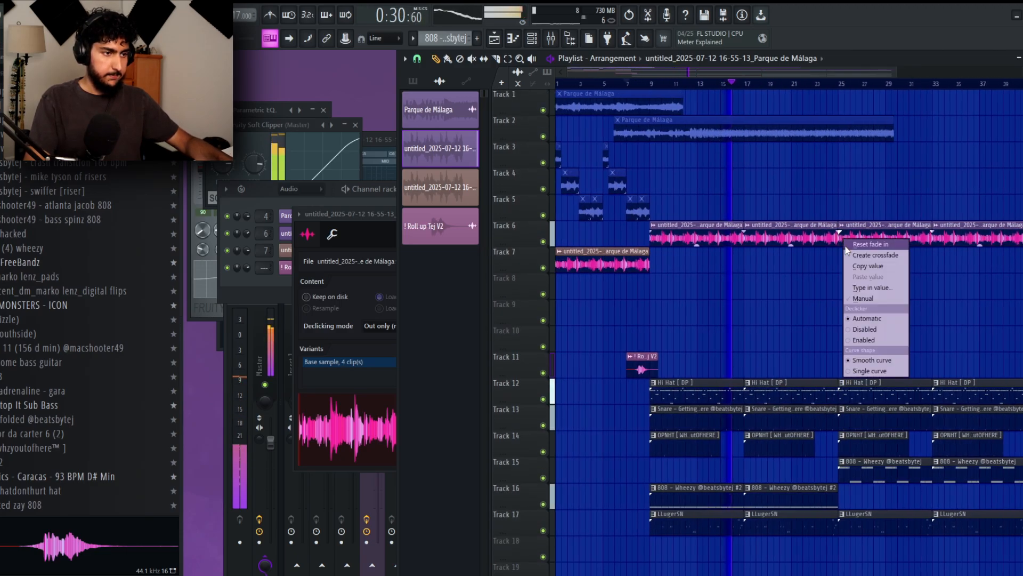
pyautogui.click(859, 244)
pyautogui.scroll(2, 831, 288)
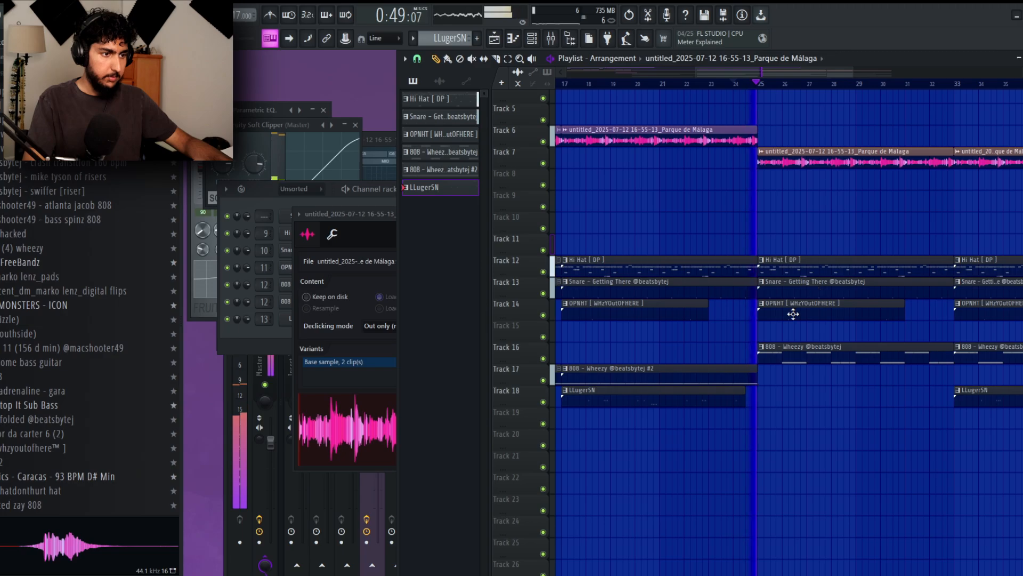
# - Move the bar 25 open hat clip to Track 15, make it a unique pattern and open its piano roll
pyautogui.press('space')
pyautogui.moveTo(782, 312); pyautogui.dragTo(780, 344)
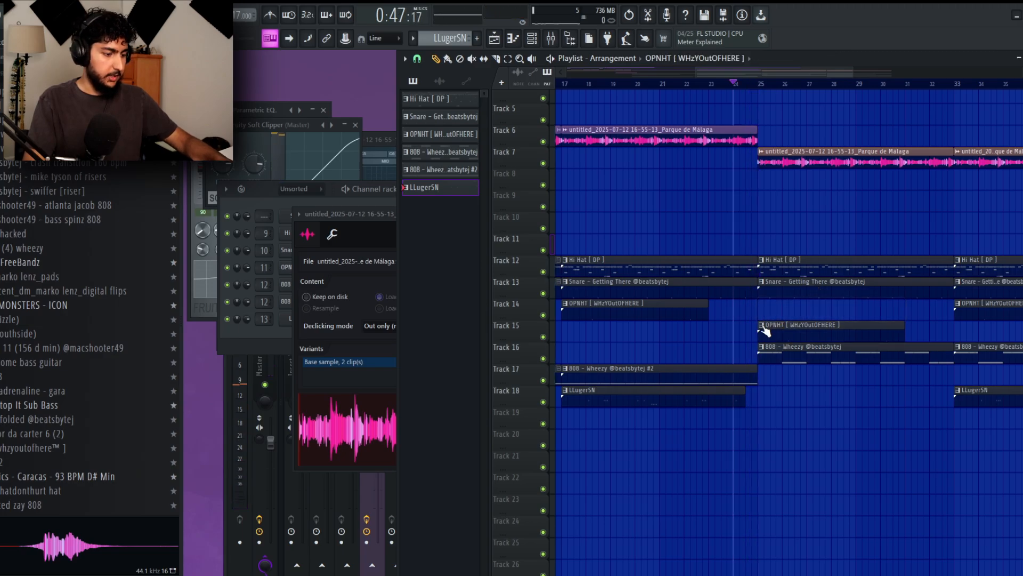
pyautogui.doubleClick(765, 329)
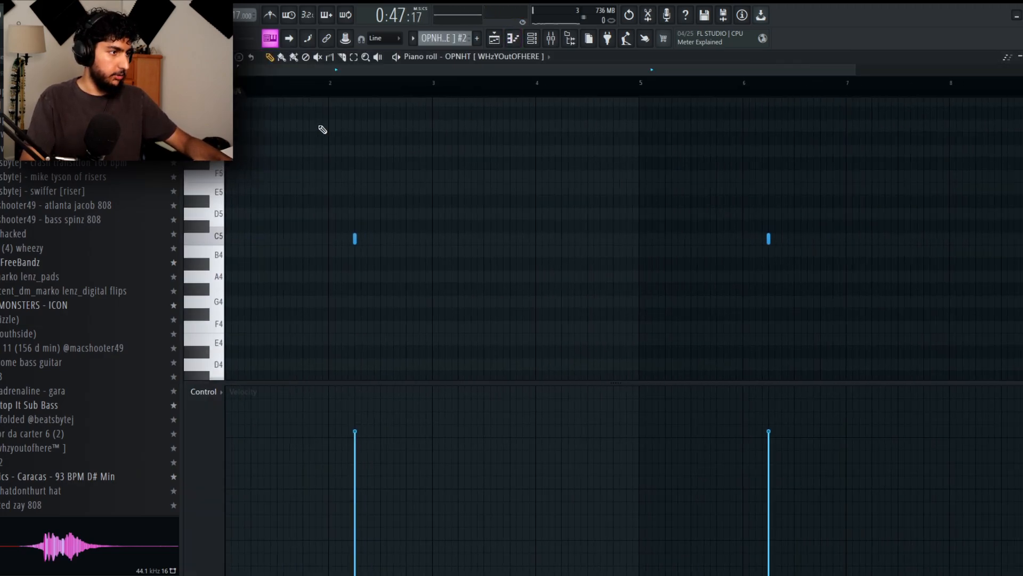
# - Move the first open hat hit to bar 1, add a quieter G#4 hit in bar 2 and delete the old bar 6 hit
pyautogui.moveTo(262, 238); pyautogui.dragTo(250, 239)
pyautogui.click(303, 289)
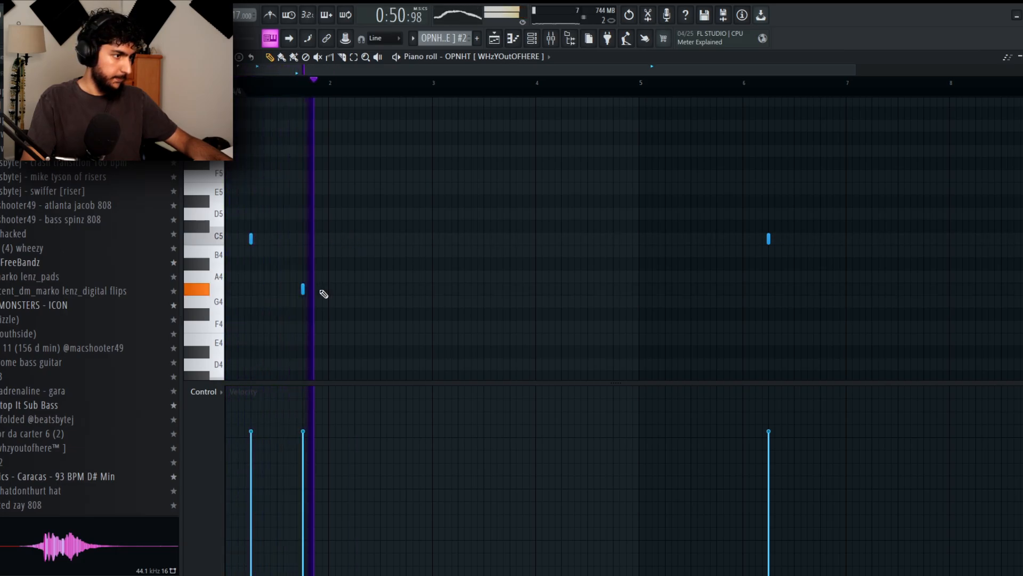
pyautogui.click(297, 288)
pyautogui.scroll(-4, 297, 289)
pyautogui.rightClick(298, 290)
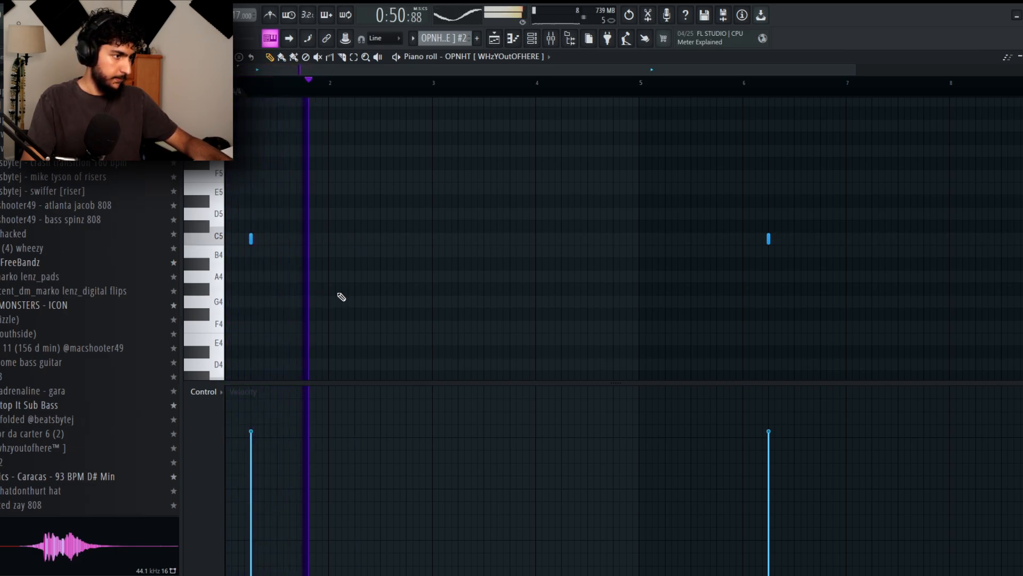
pyautogui.click(356, 291)
pyautogui.rightClick(769, 238)
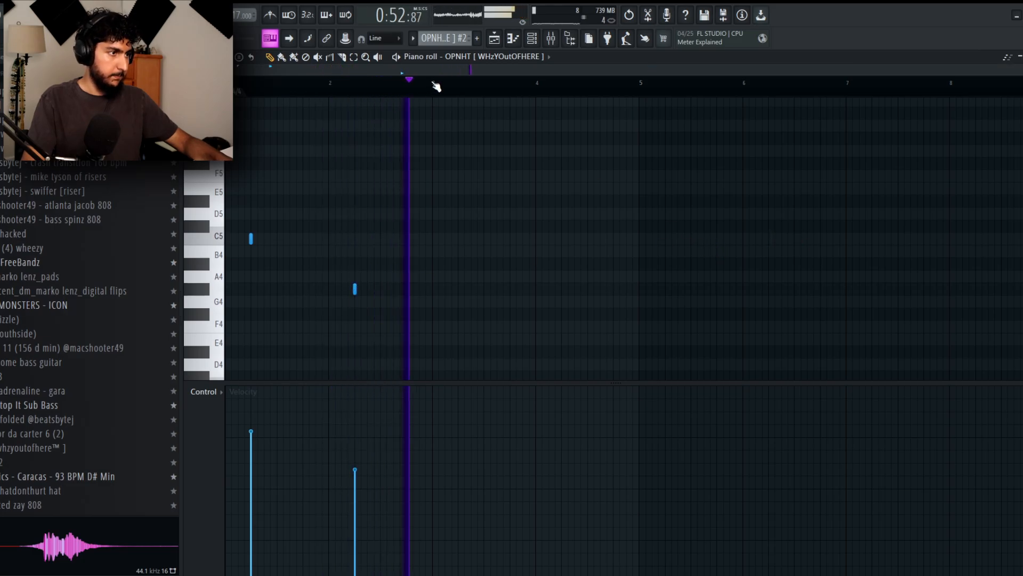
# - Duplicate the two-bar open hat phrase until it fills bars 1 to 8
pyautogui.hotkey('ctrl', 'a')
pyautogui.hotkey('ctrl', 'b')
pyautogui.rightClick(463, 89)
pyautogui.moveTo(613, 86); pyautogui.dragTo(243, 99)
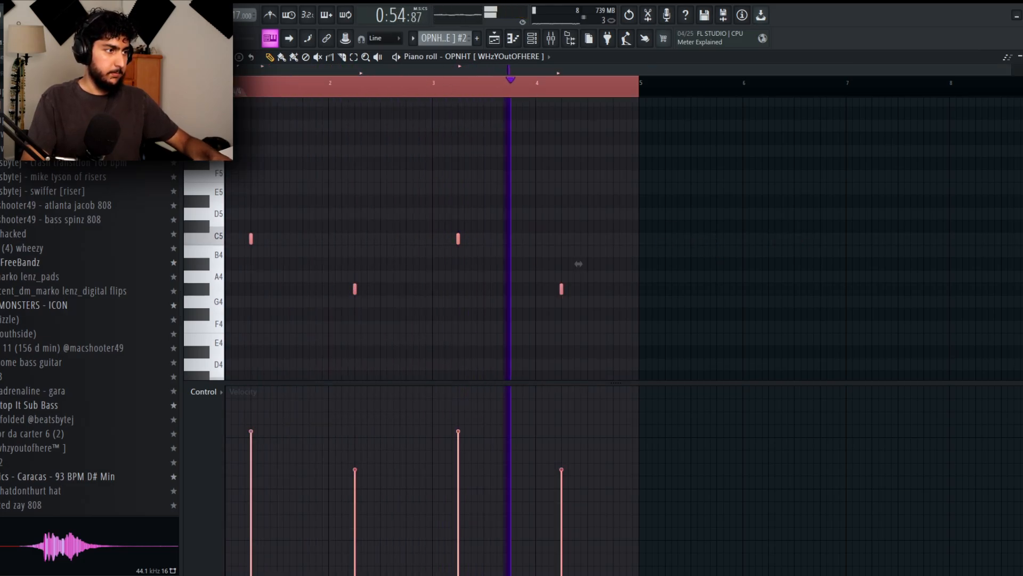
pyautogui.hotkey('ctrl', 'b')
pyautogui.hotkey('ctrl', 'd')
# - Add a D#5 open hat hit late in bar 4 and replace bars 5 to 8 with a copy of the first four bars
pyautogui.click(614, 203)
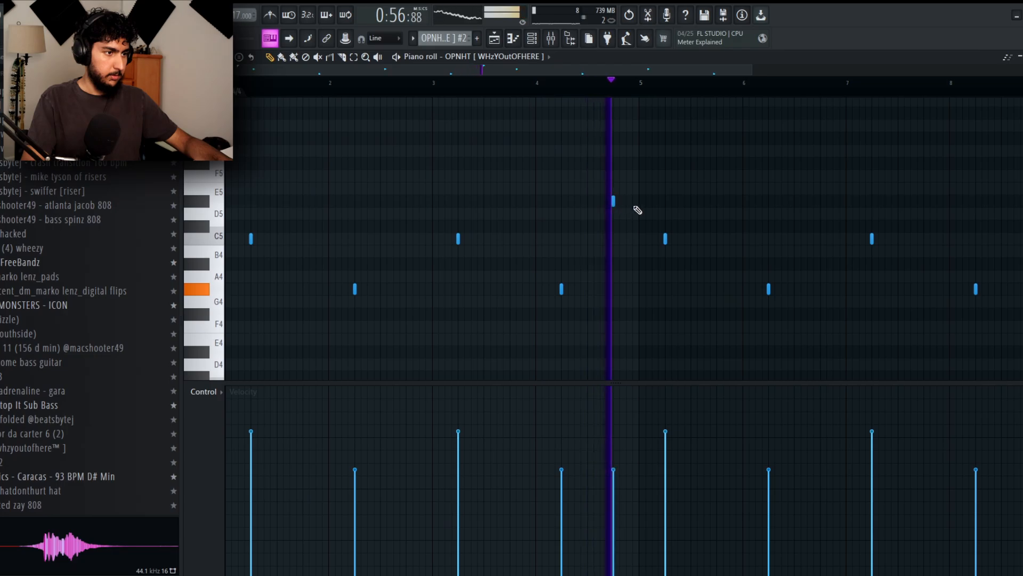
pyautogui.scroll(-1, 799, 219)
pyautogui.moveTo(993, 332); pyautogui.dragTo(629, 175)
pyautogui.press('Delete')
pyautogui.moveTo(585, 88); pyautogui.dragTo(244, 90)
pyautogui.hotkey('ctrl', 'b')
pyautogui.hotkey('ctrl', 'd')
pyautogui.scroll(-2, 777, 155)
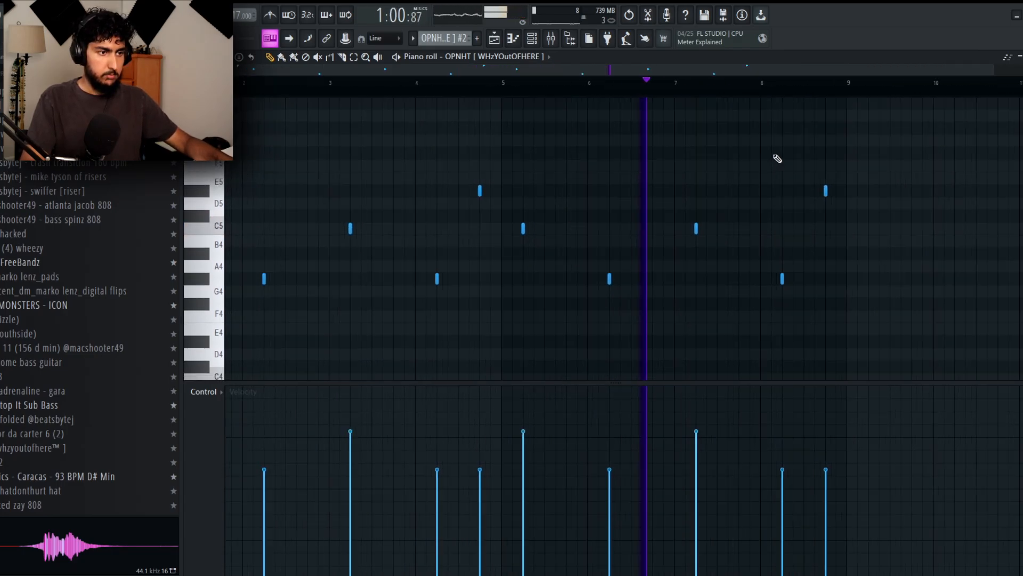
# - Lower the velocities of the D#5 open hat hits in bars 4 and 8, making the bar 4 hit the quieter one
pyautogui.scroll(-3, 749, 194)
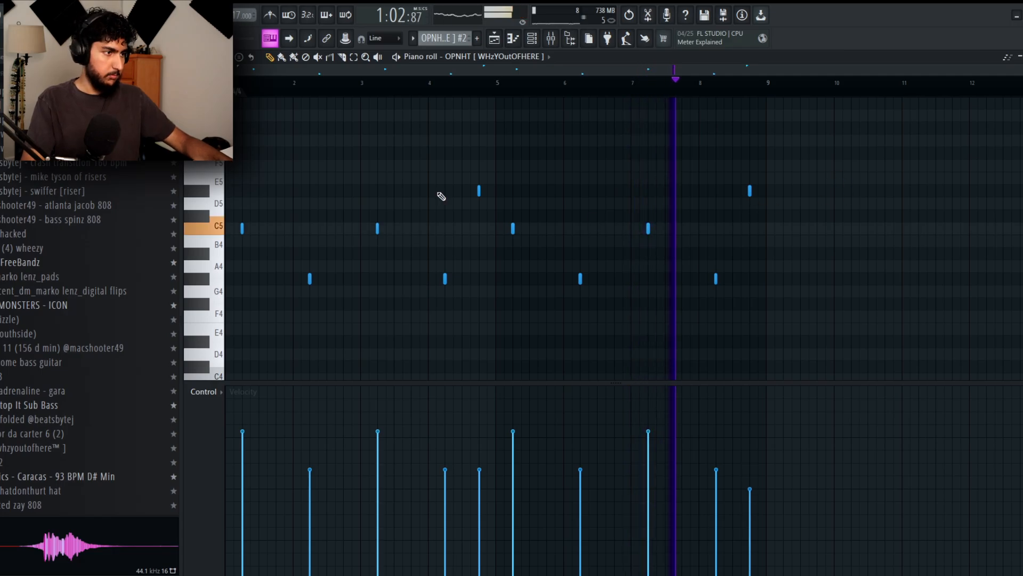
pyautogui.scroll(-1, 479, 189)
pyautogui.scroll(-5, 479, 153)
pyautogui.scroll(2, 635, 175)
pyautogui.scroll(-1, 660, 175)
pyautogui.scroll(2, 665, 173)
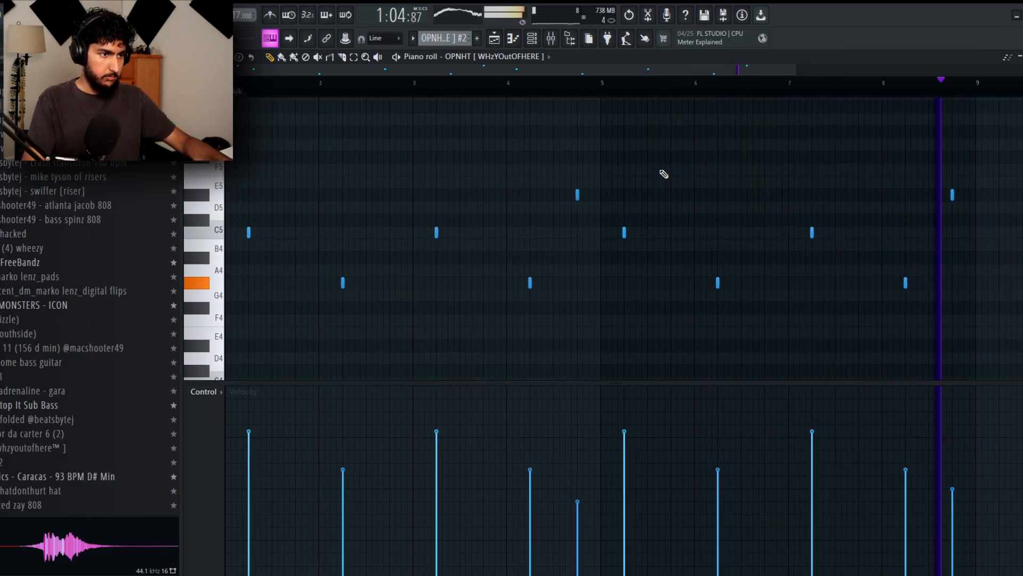
pyautogui.scroll(-2, 937, 123)
# - Replace the Track 14 open hat clip at bar 33 with the OPNHT [ WHzYOutOFHERE ] #2 pattern on Track 15
pyautogui.press('F7')
pyautogui.moveTo(981, 226); pyautogui.dragTo(773, 199)
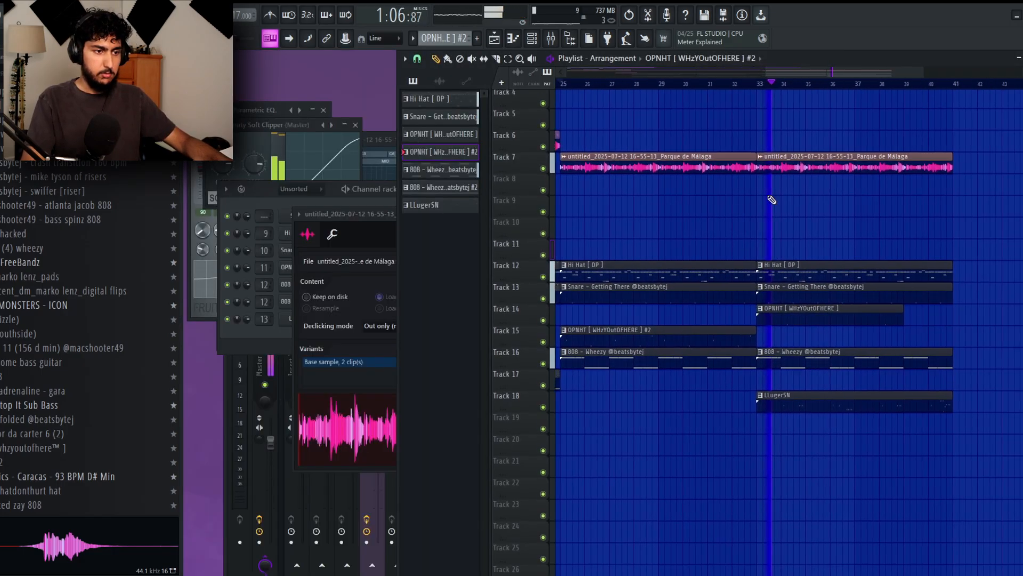
pyautogui.scroll(-2, 767, 199)
pyautogui.scroll(-2, 848, 213)
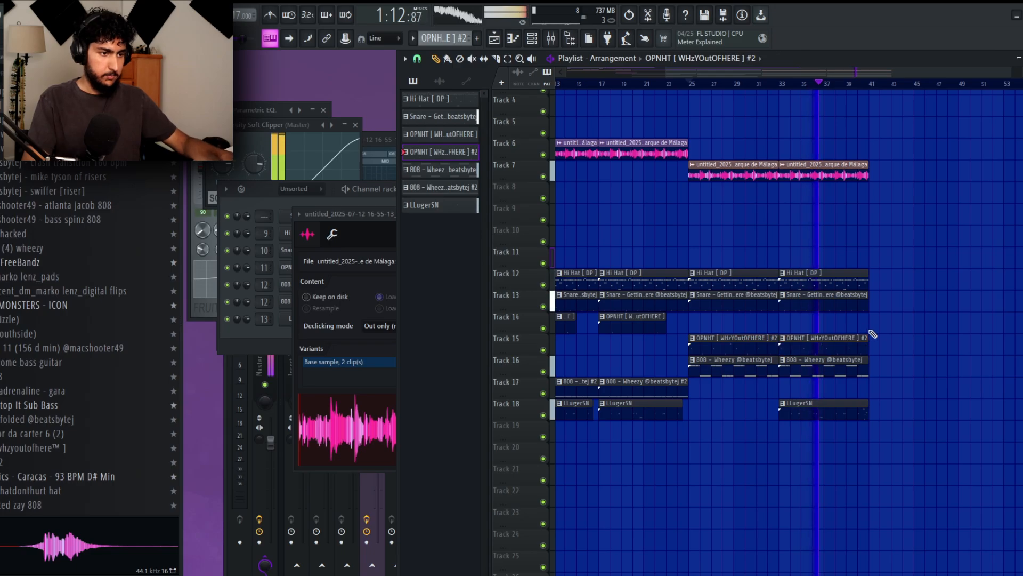
pyautogui.scroll(-1, 942, 317)
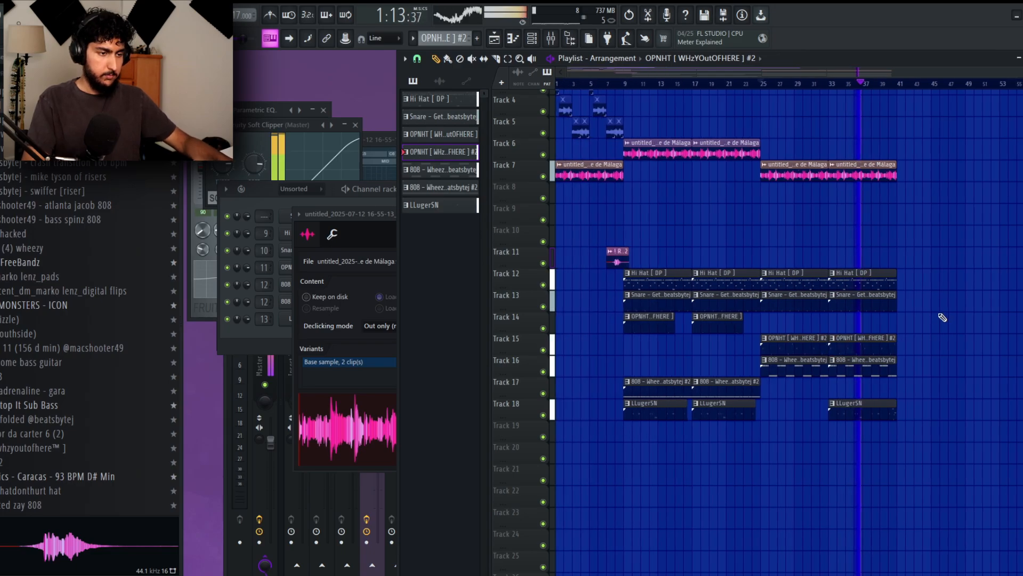
# - Delete the D#5 hit in bar 4 of the OPNHT [ WHzYOutOFHERE ] #2 pattern and return to the playlist
pyautogui.doubleClick(881, 335)
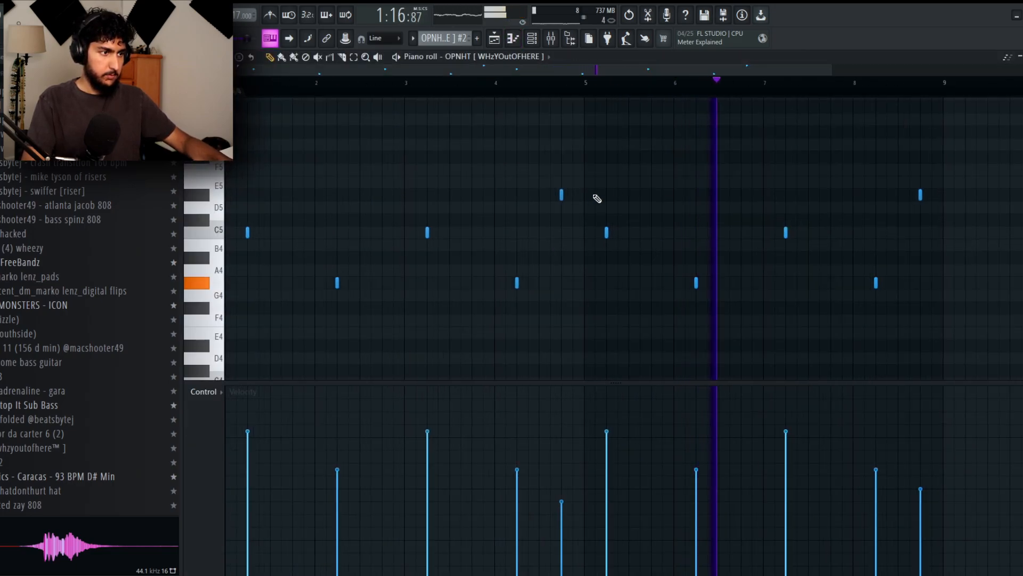
pyautogui.rightClick(562, 195)
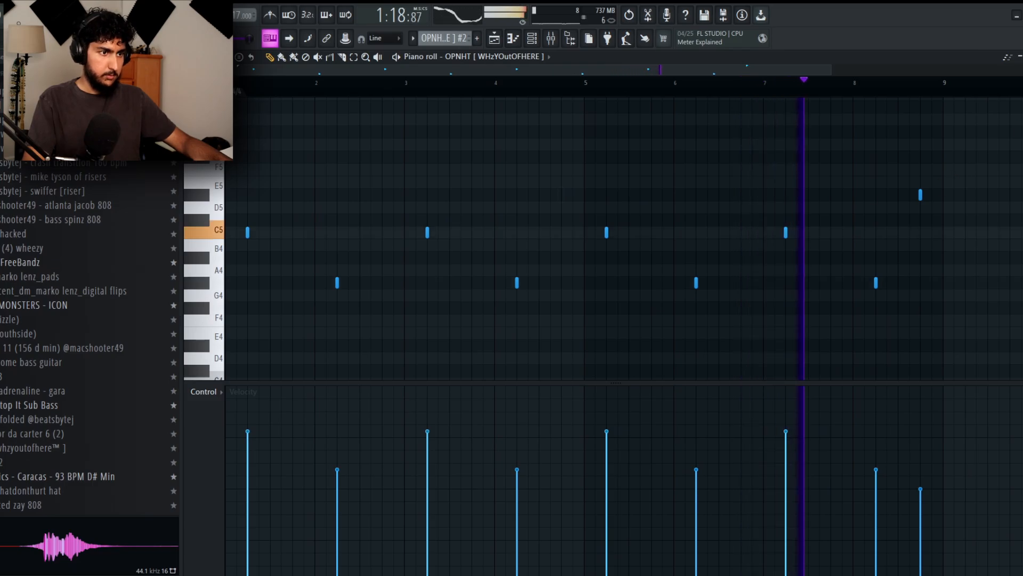
pyautogui.press('F7')
# - Duplicate the bar 9 to 41 arrangement from bar 41, and remove the hi-hat, snare and open hat clips between bars 41 and 49
pyautogui.scroll(-1, 974, 225)
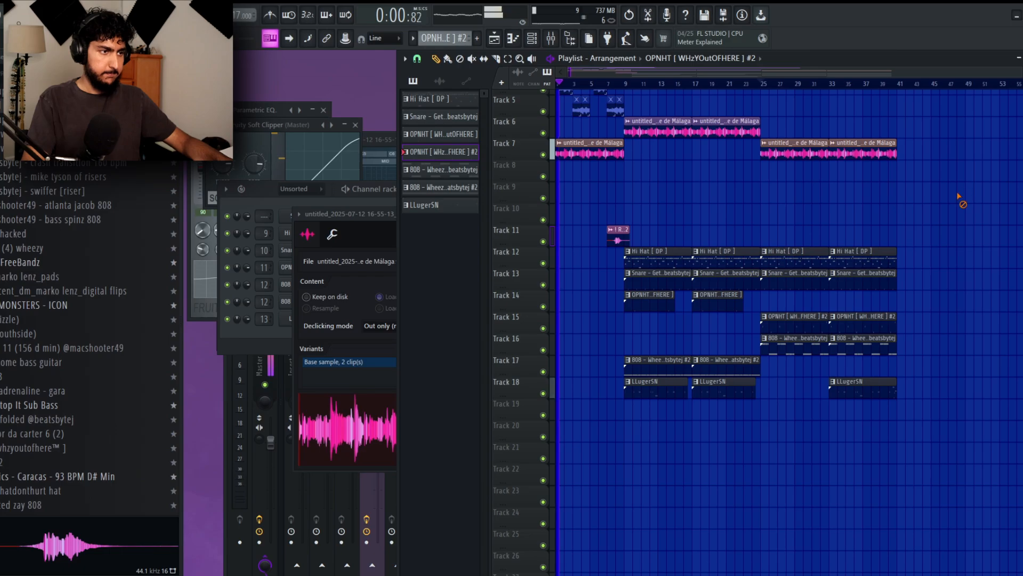
pyautogui.moveTo(959, 397); pyautogui.dragTo(631, 119)
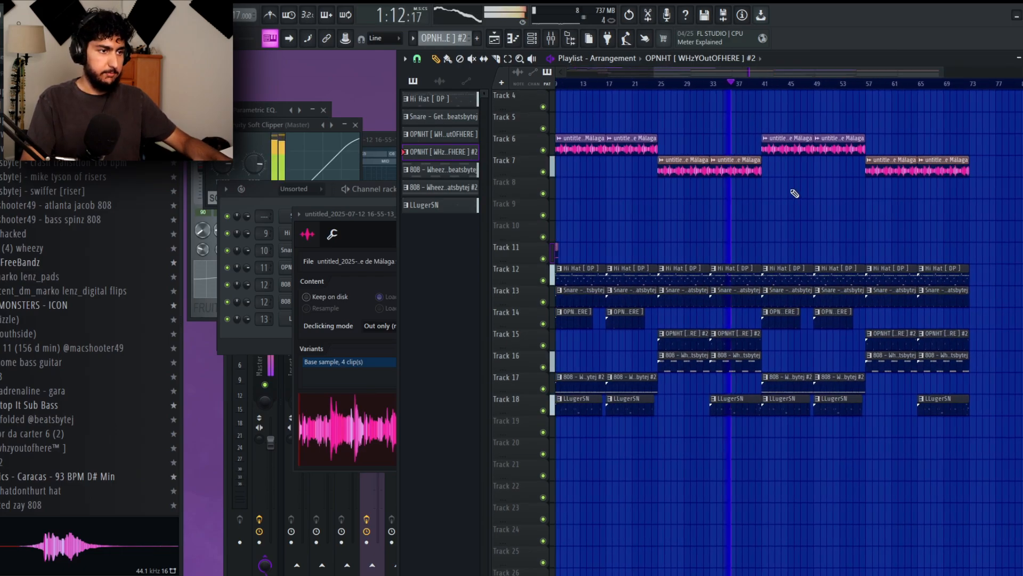
pyautogui.scroll(2, 804, 234)
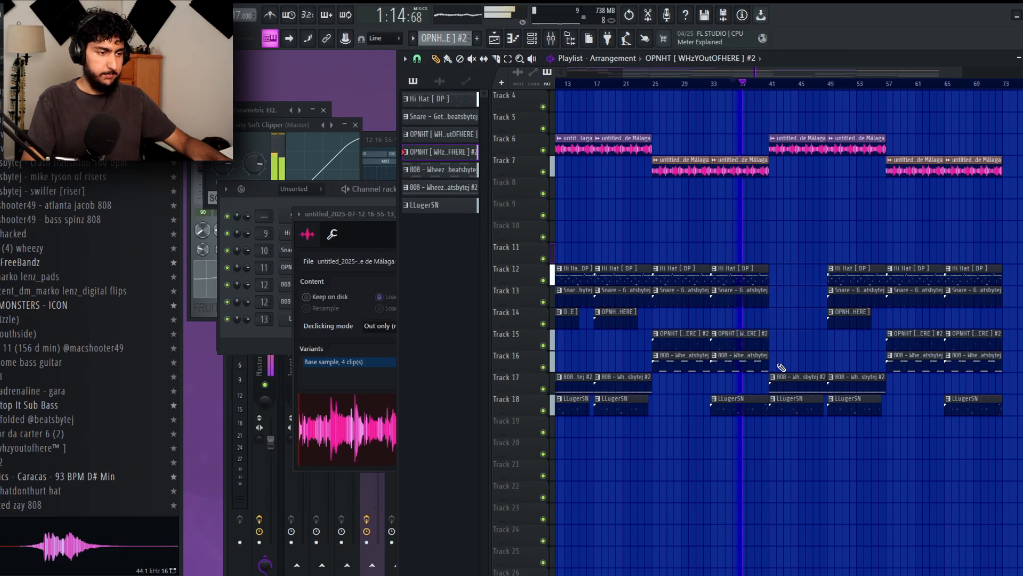
pyautogui.scroll(-2, 746, 319)
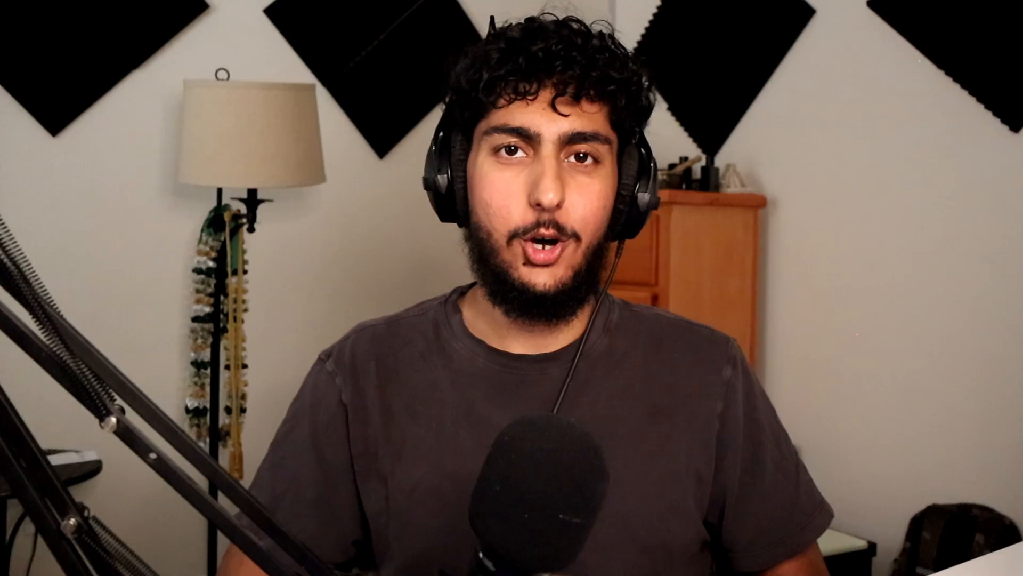